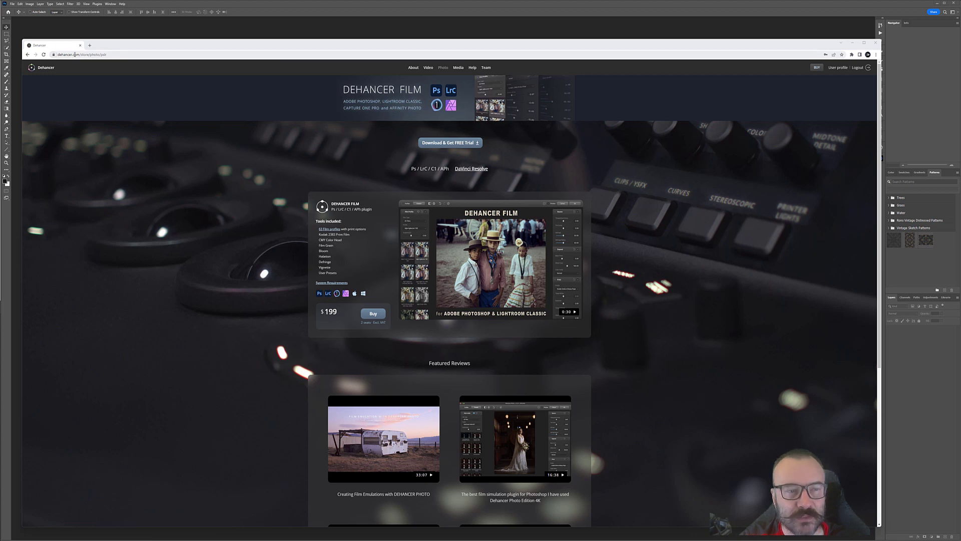
Step: Scroll through the Dehancer Film product page and its featured reviews
scroll(305, 216, down, 4)
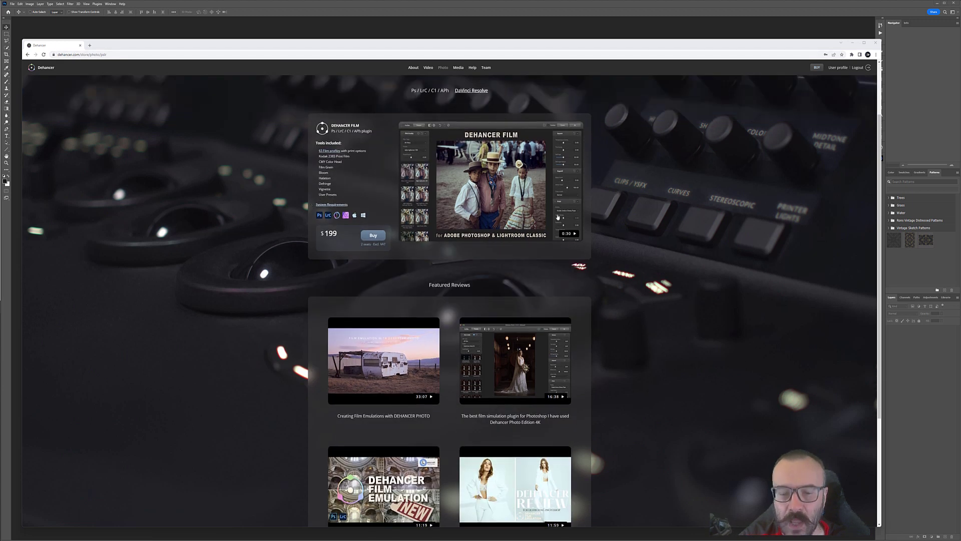
scroll(456, 290, down, 1)
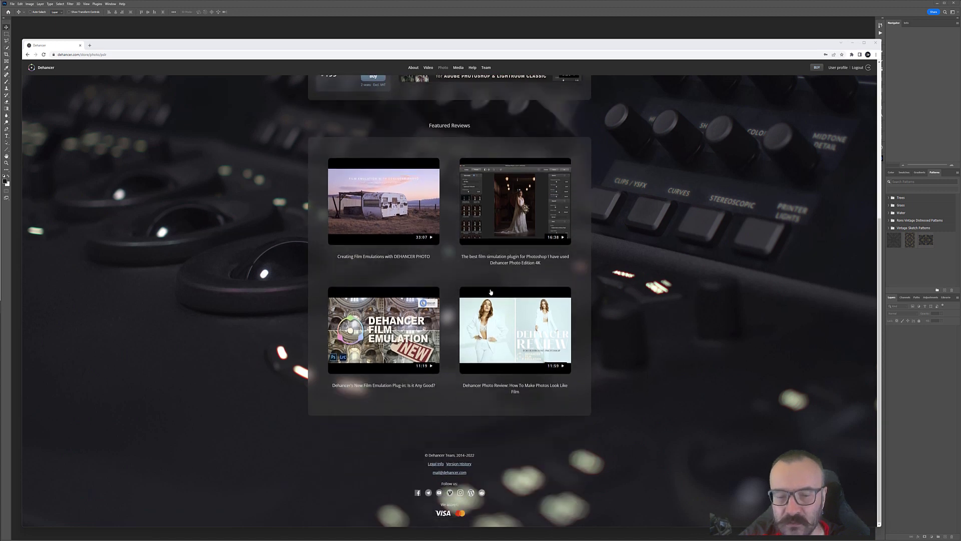
scroll(307, 323, up, 5)
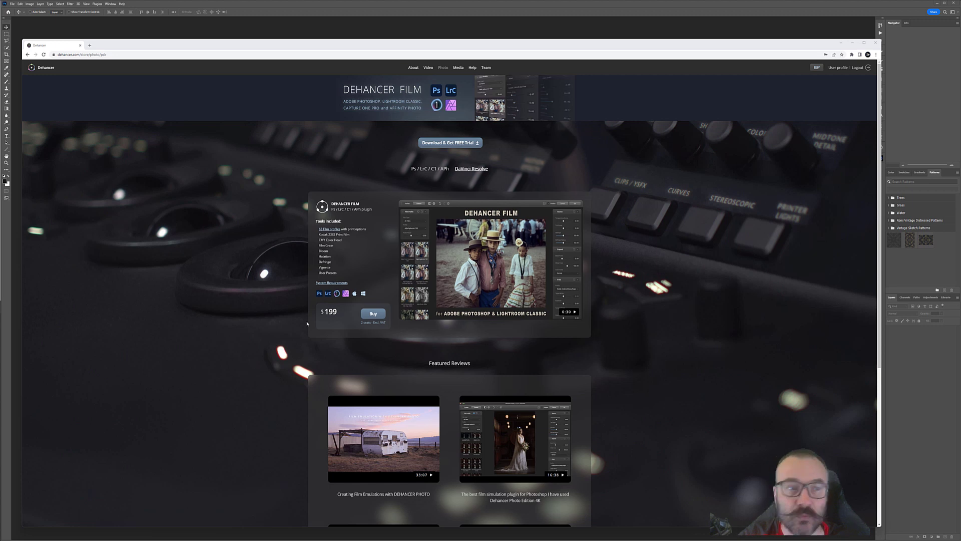
Step: Minimize the browser, switch to Bridge and open the selected portrait raw file in Camera Raw
click(841, 43)
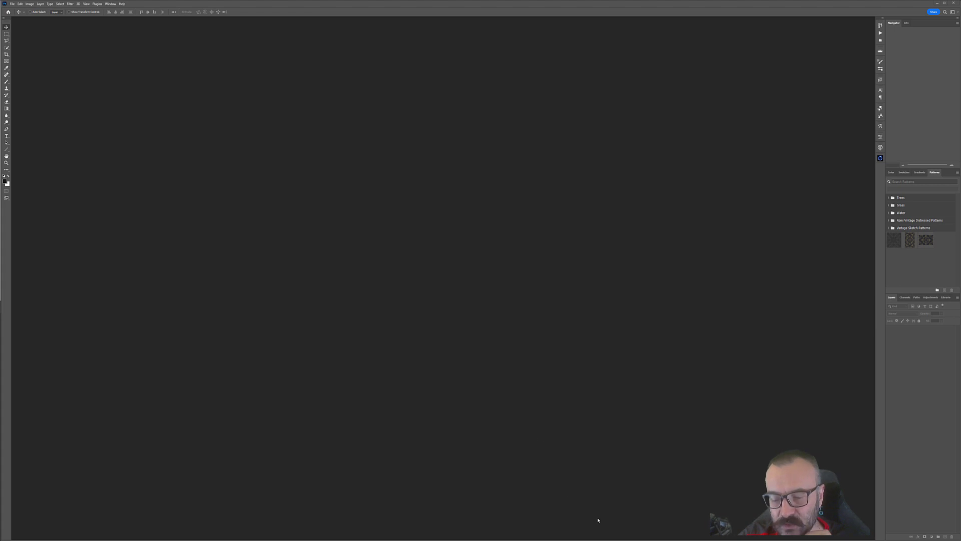
click(378, 523)
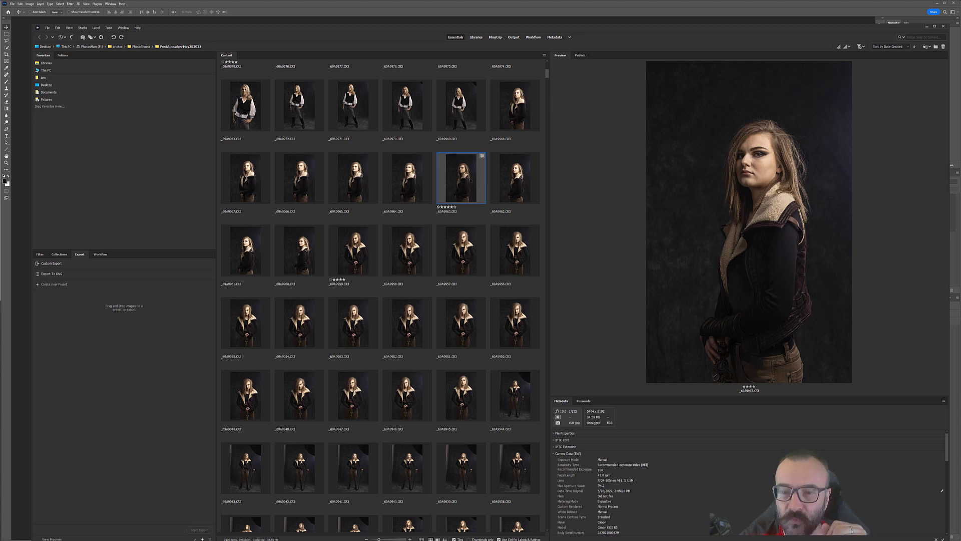
double_click(470, 180)
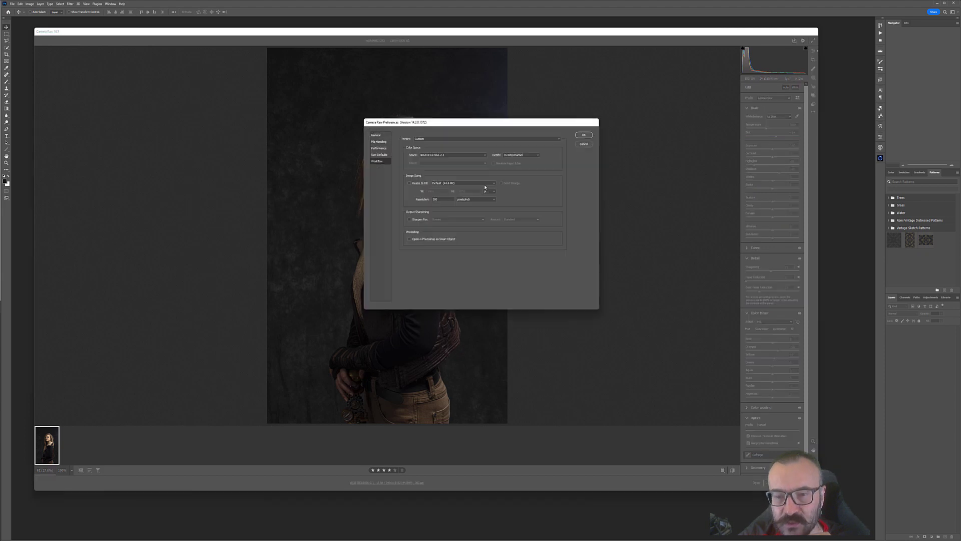
Step: Set the workflow color space and bit depth in the Camera Raw preferences and confirm them
click(452, 157)
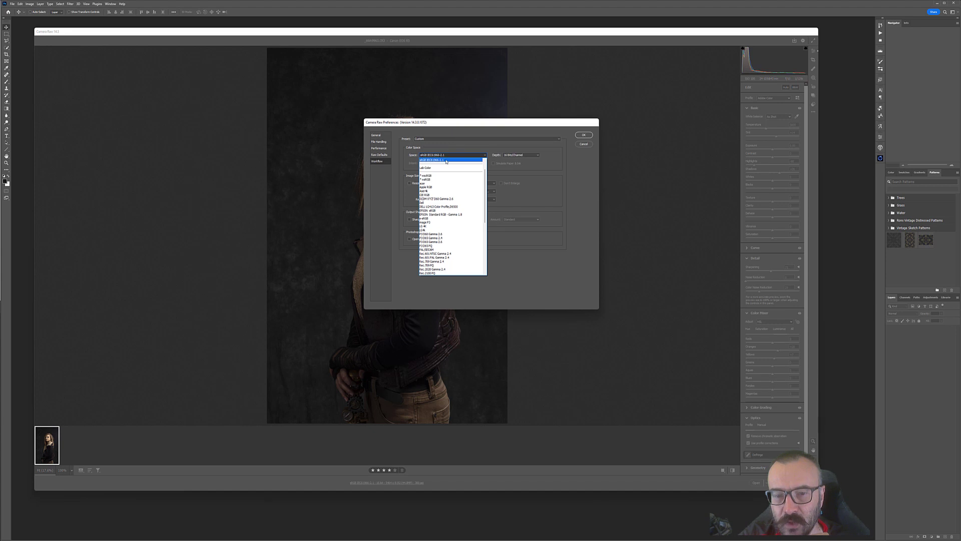
click(446, 162)
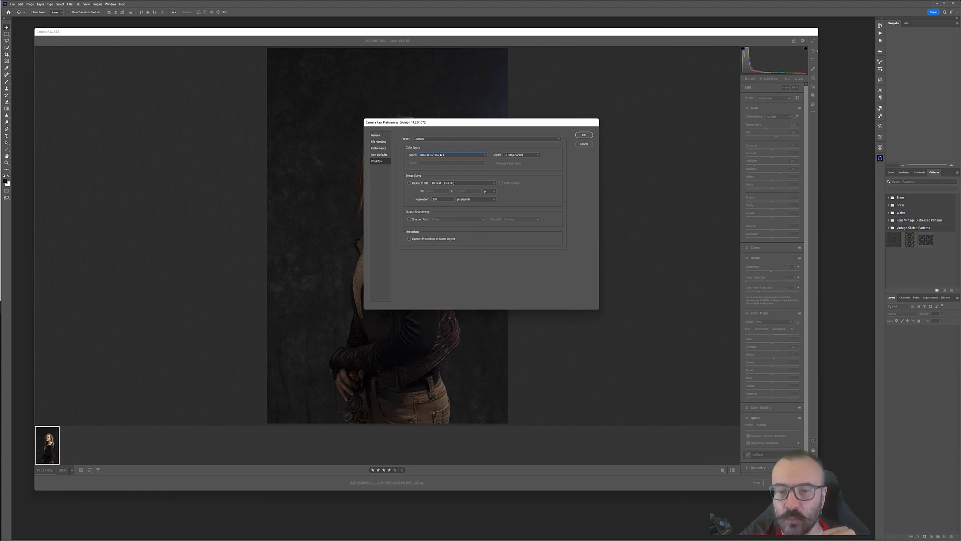
click(536, 159)
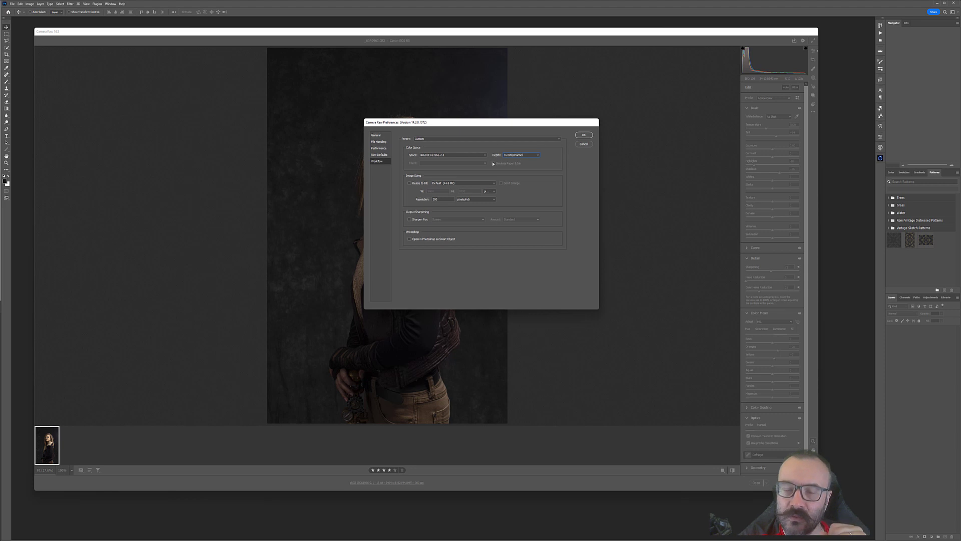
click(587, 136)
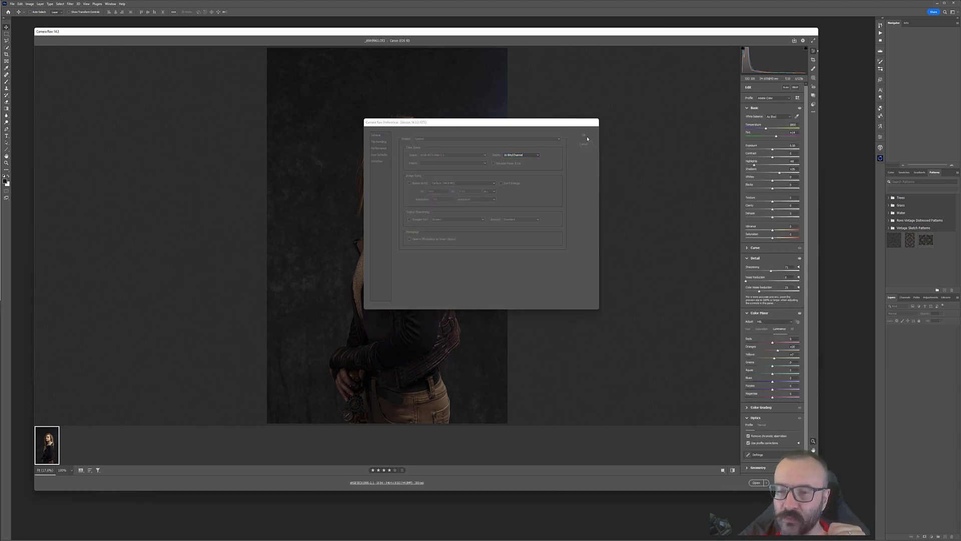
Step: Fine-tune the shadows, noise reduction and orange and yellow luminance sliders, then open the image in Photoshop
mouse_move(754, 165)
mouse_down()
mouse_move(776, 166)
mouse_move(734, 168)
mouse_move(773, 167)
mouse_move(752, 165)
mouse_up()
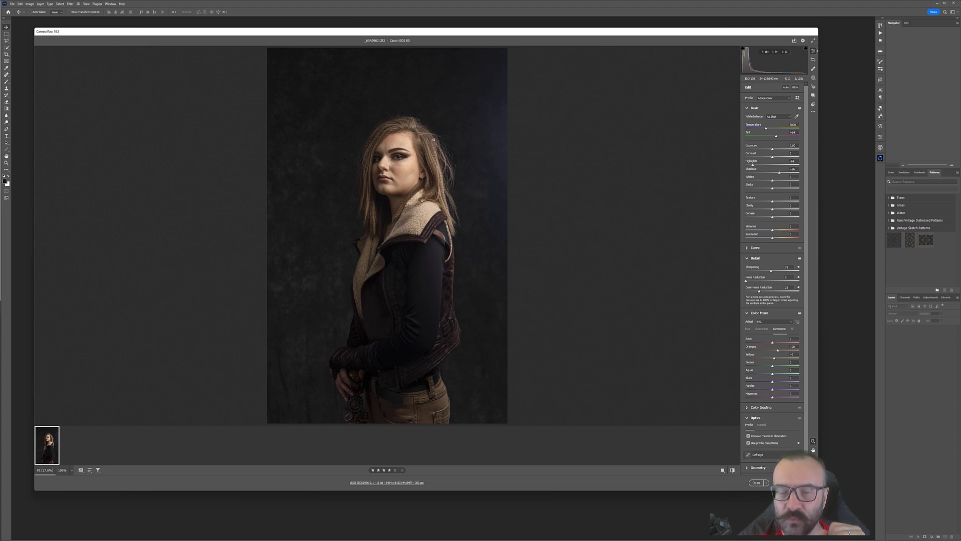
click(773, 350)
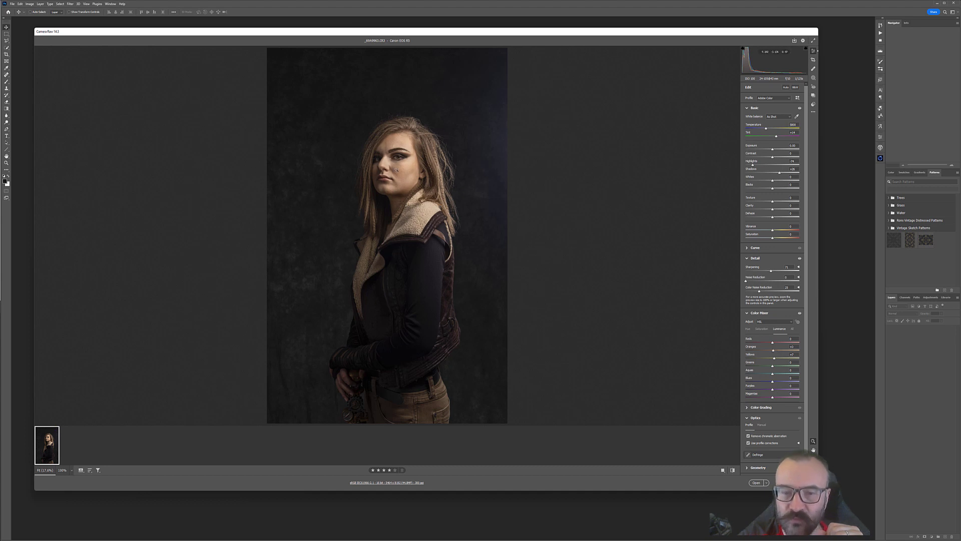
drag(779, 173, 781, 173)
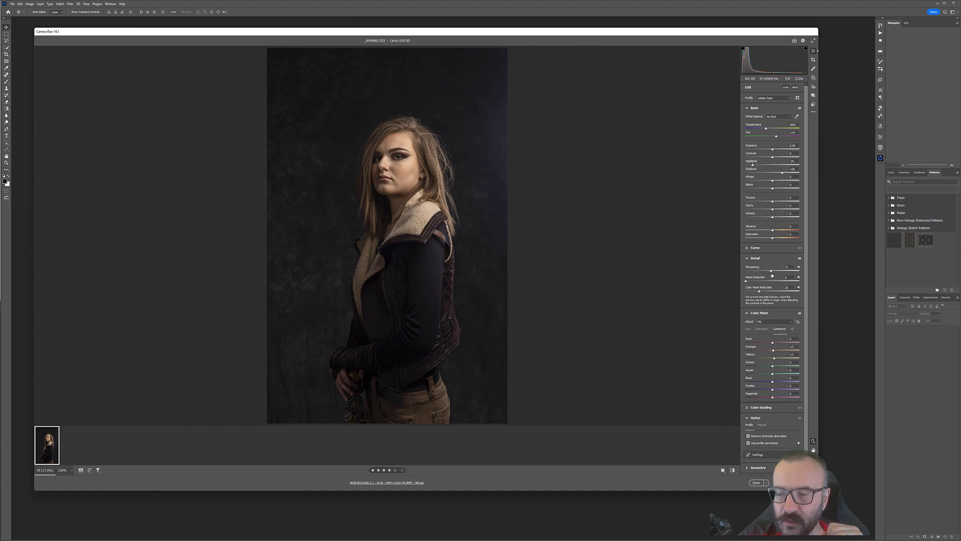
drag(762, 273, 774, 271)
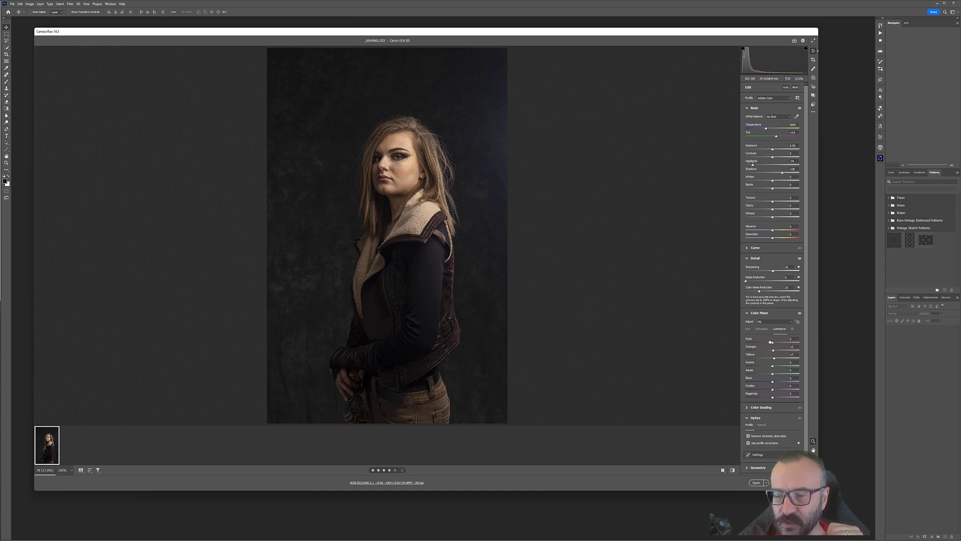
drag(773, 352, 775, 358)
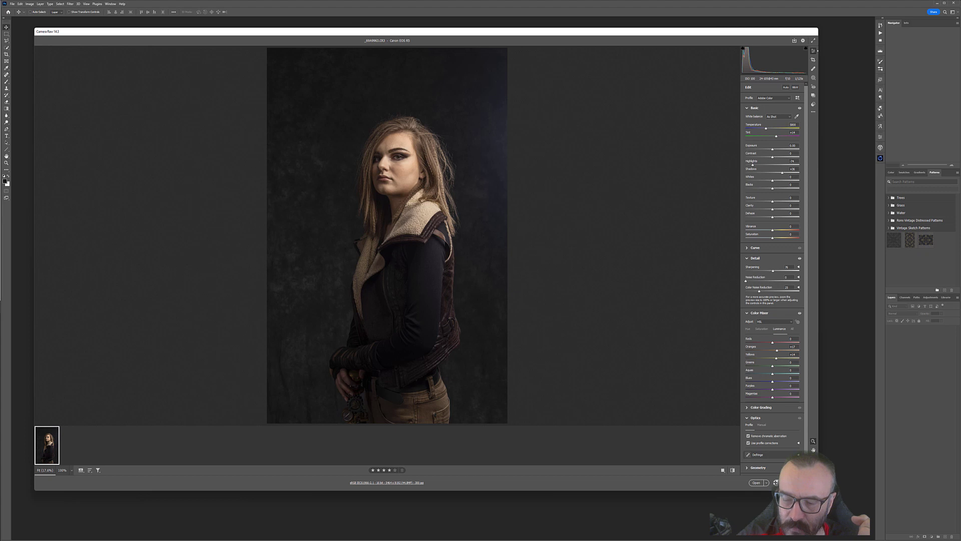
click(757, 483)
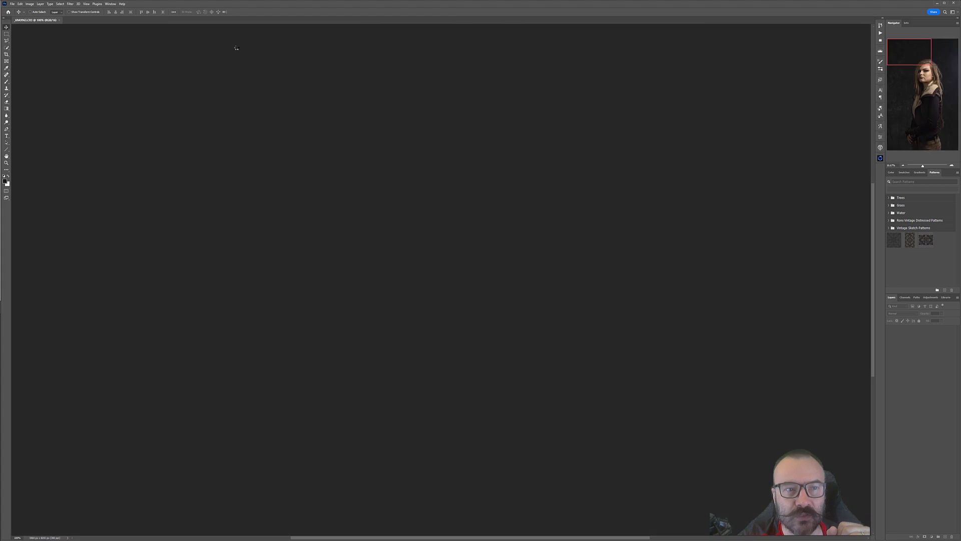
Step: Check the installed Photoshop version under About Photoshop
click(123, 4)
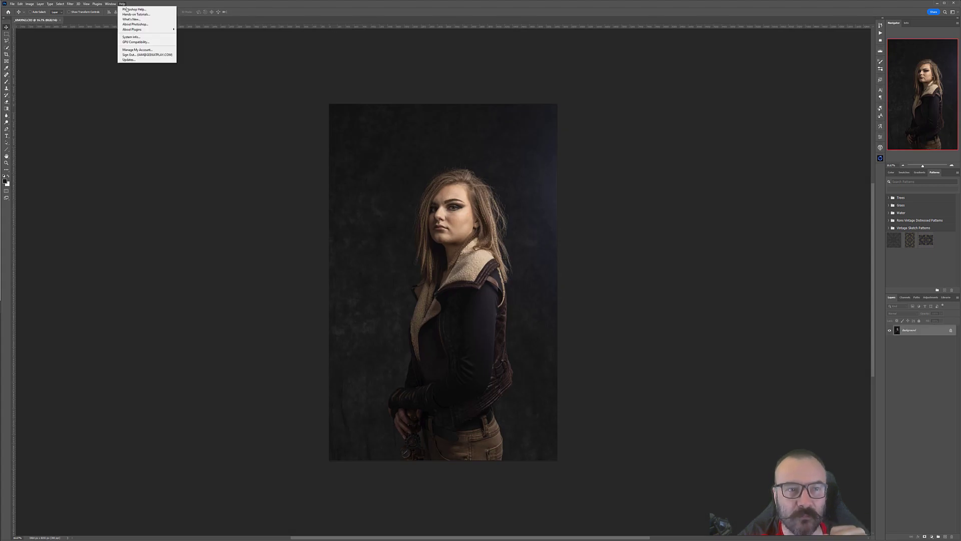
click(132, 25)
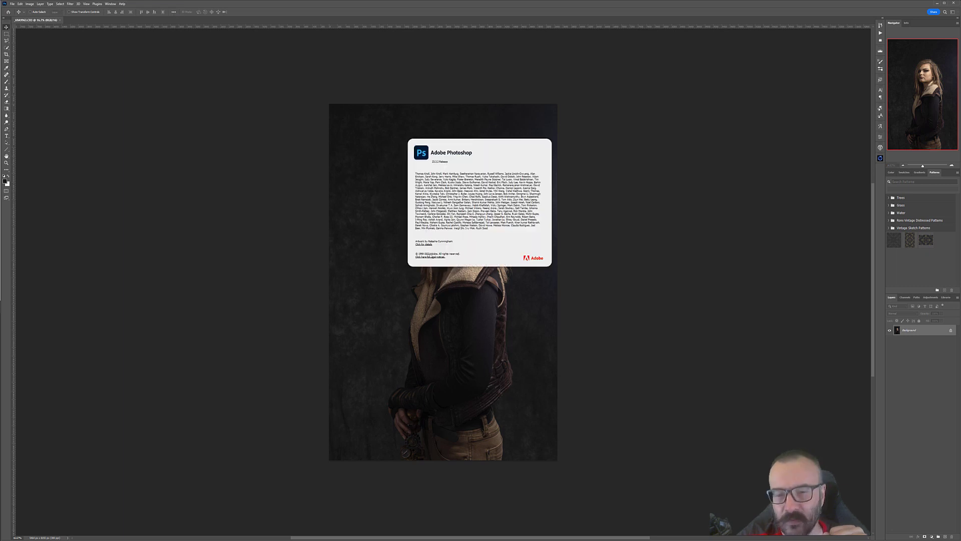
click(308, 191)
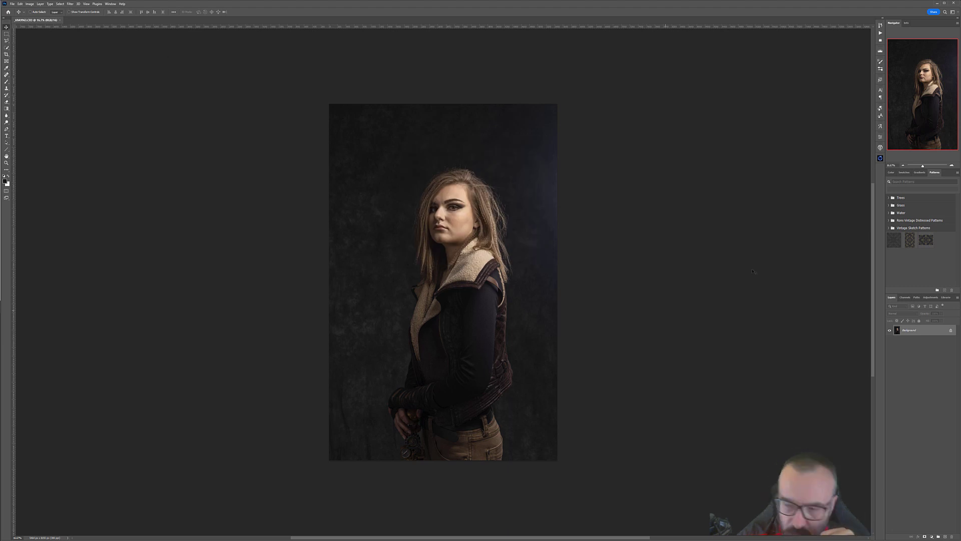
Step: Duplicate the Background layer and name the copy filter
drag(922, 335, 945, 536)
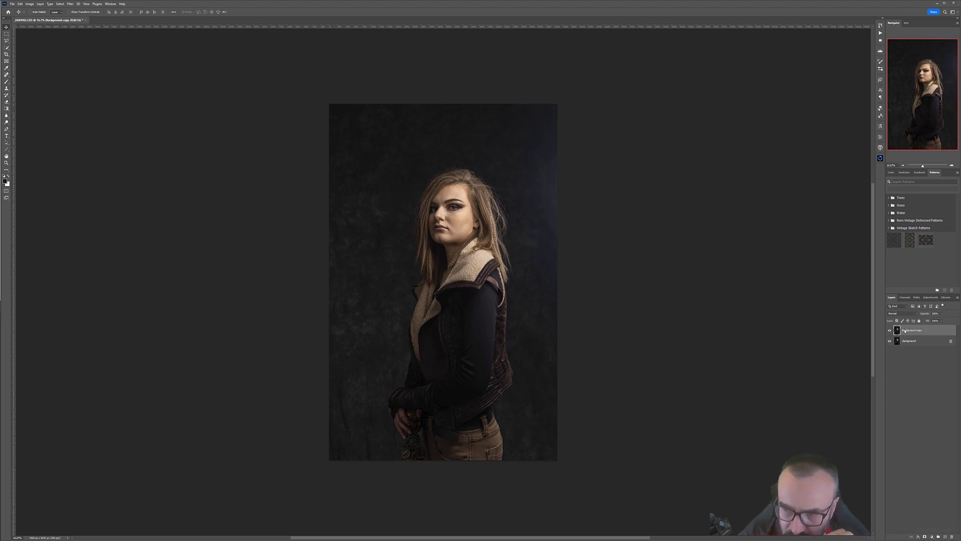
text(filter)
key(Return)
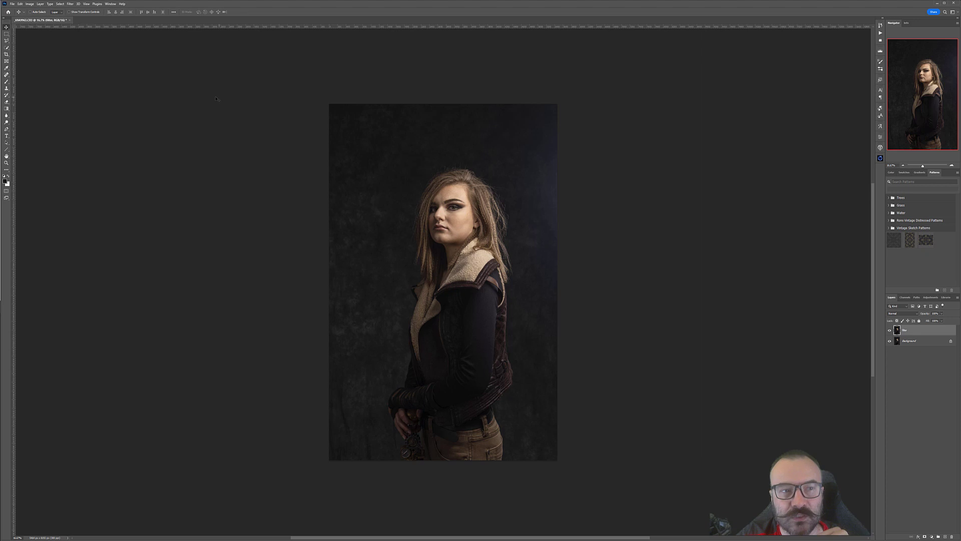
Step: Launch the Dehancer Film filter on the copied layer and dismiss the startup notice
click(70, 4)
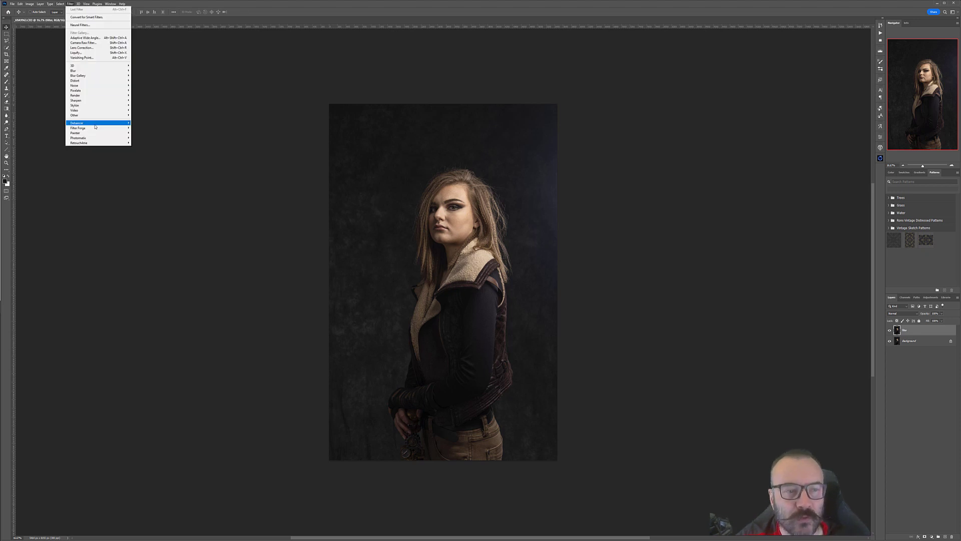
click(144, 124)
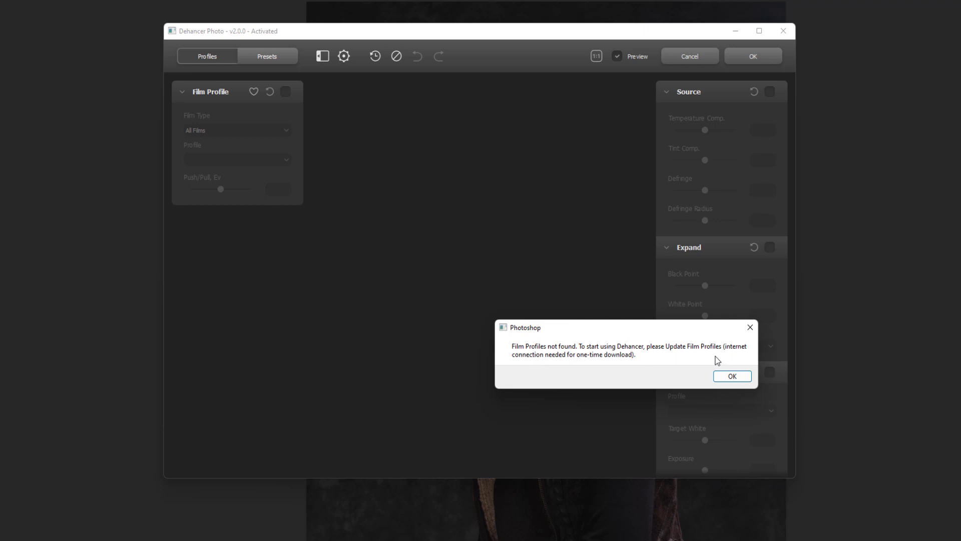
click(731, 377)
drag(379, 26, 321, 17)
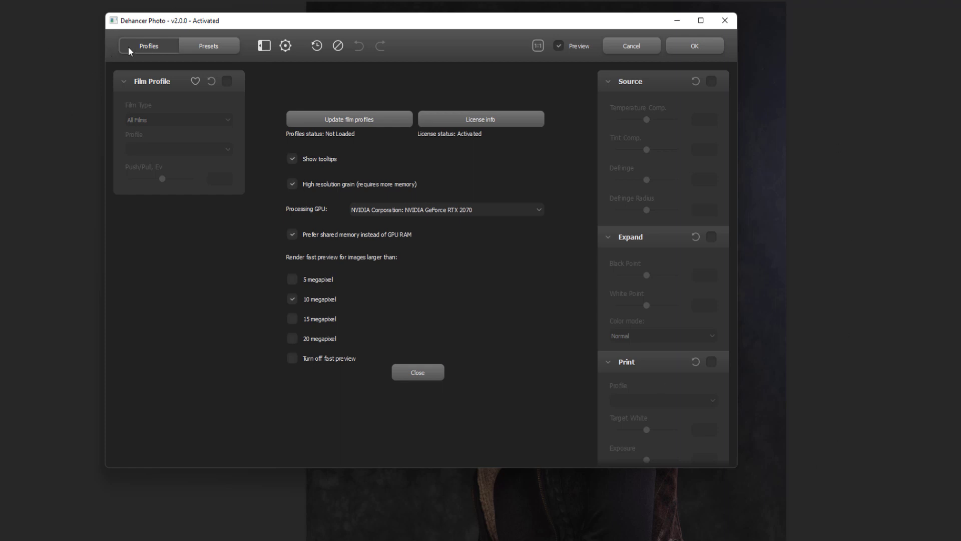
Step: Open the Dehancer settings, update the film profiles and close the download dialog
click(200, 45)
click(148, 46)
click(263, 45)
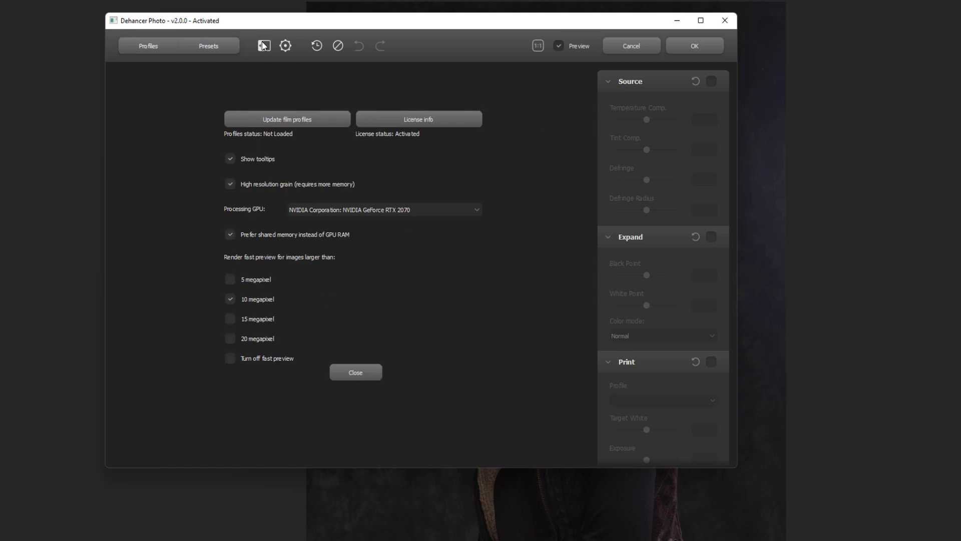
click(264, 46)
click(285, 46)
click(285, 46)
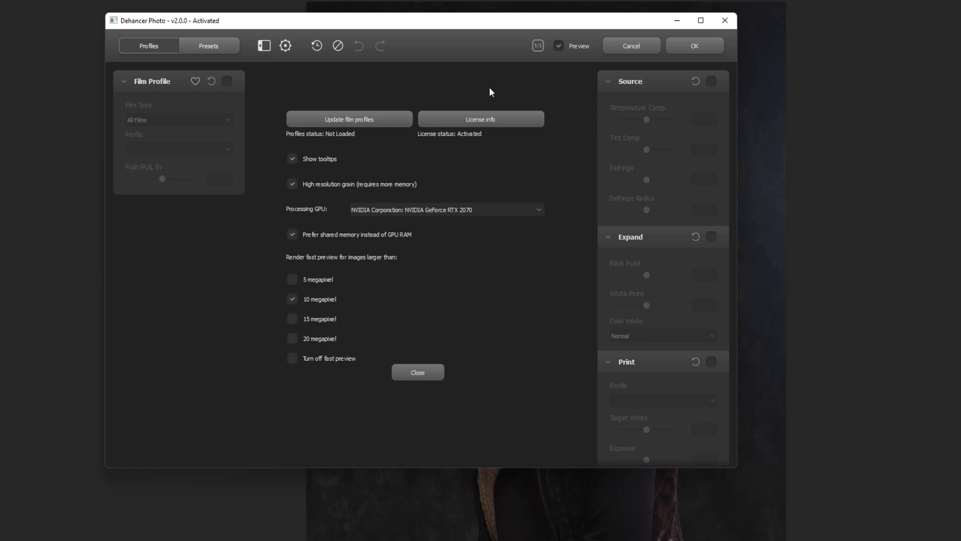
click(349, 119)
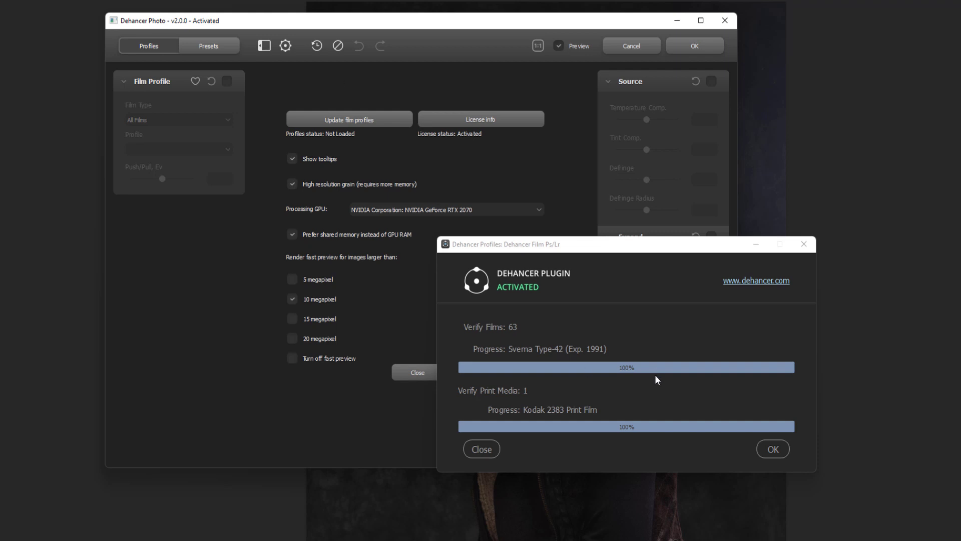
click(757, 445)
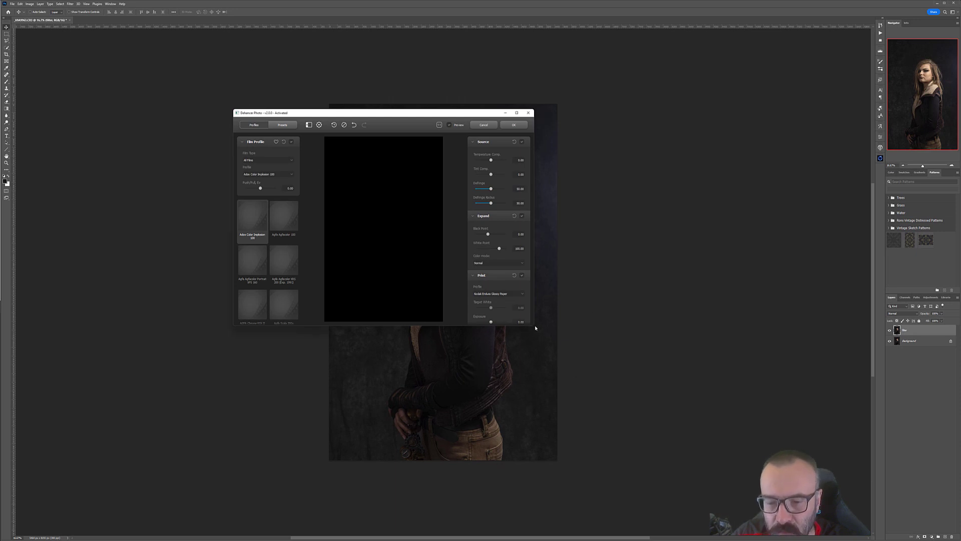
Step: Move and enlarge the Dehancer Photo window so the preview and panels have more room
drag(421, 113, 310, 77)
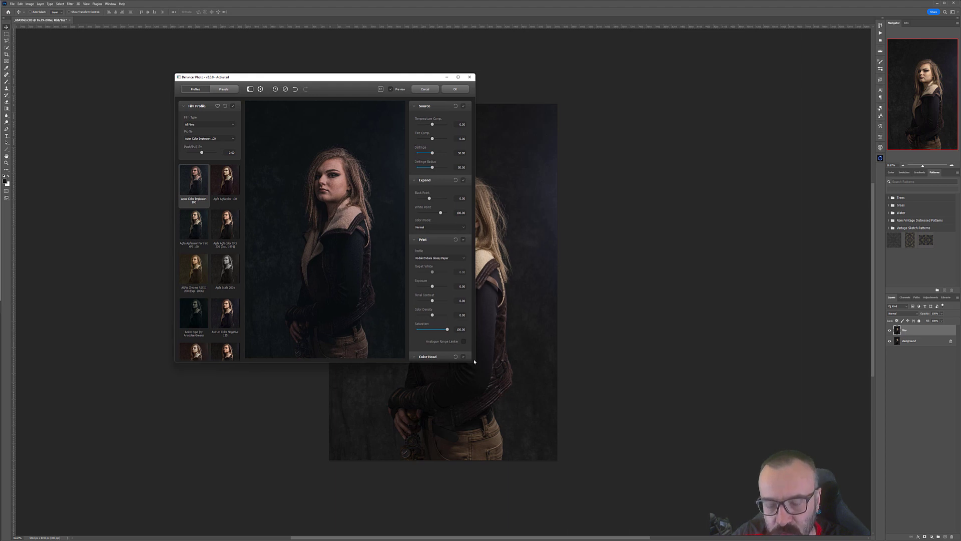
drag(473, 359, 484, 360)
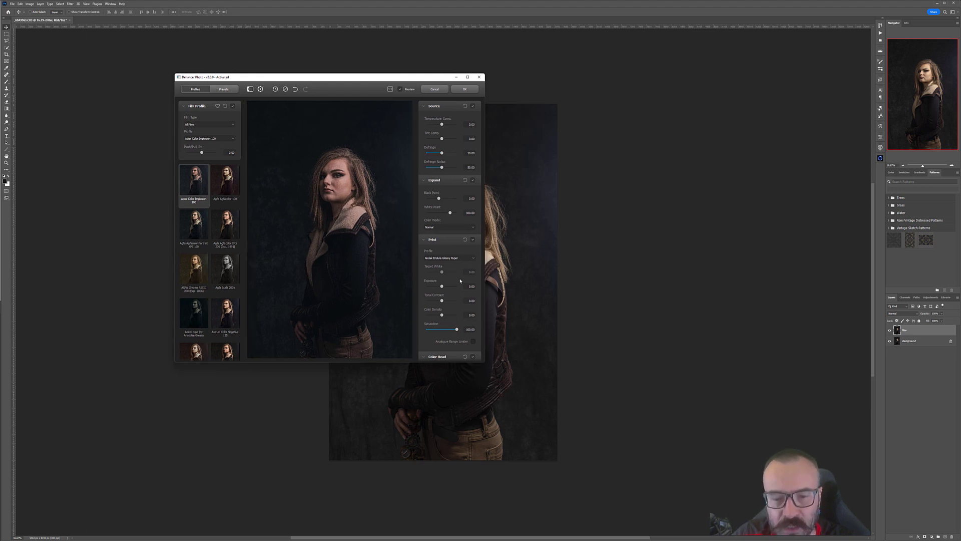
drag(322, 75, 386, 52)
drag(252, 52, 90, 55)
drag(301, 65, 391, 66)
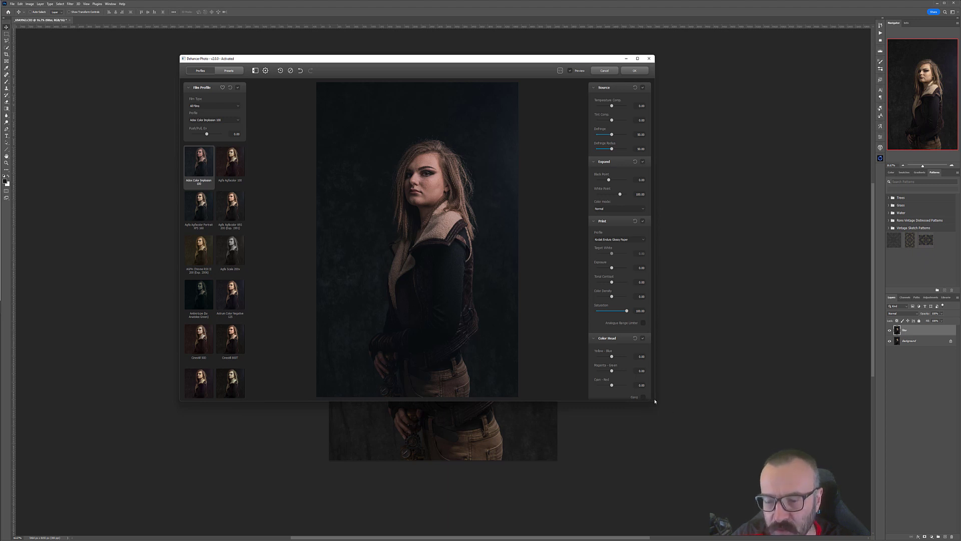
drag(382, 67, 390, 98)
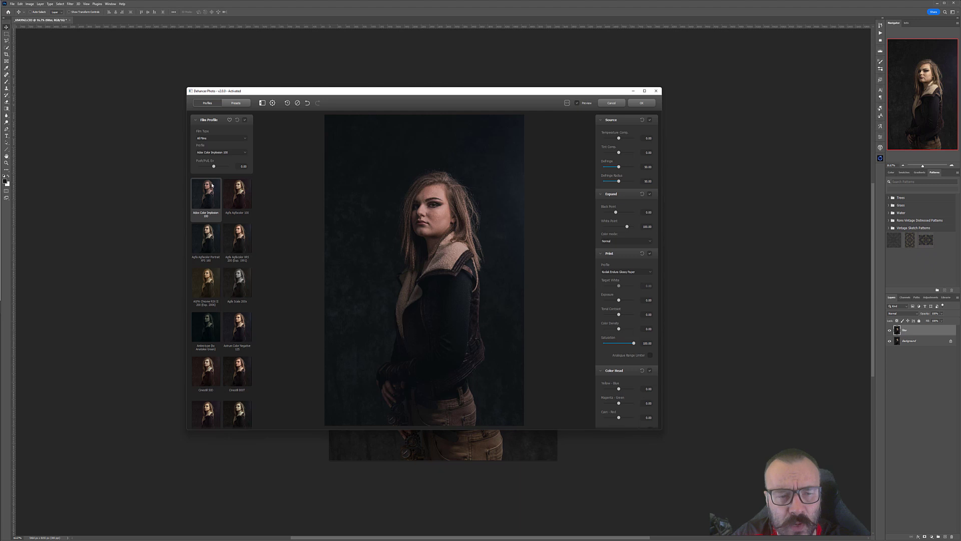
Step: Try several Agfa and CineStill film profiles, ending on AGFA Chrome RSX II 200
click(241, 244)
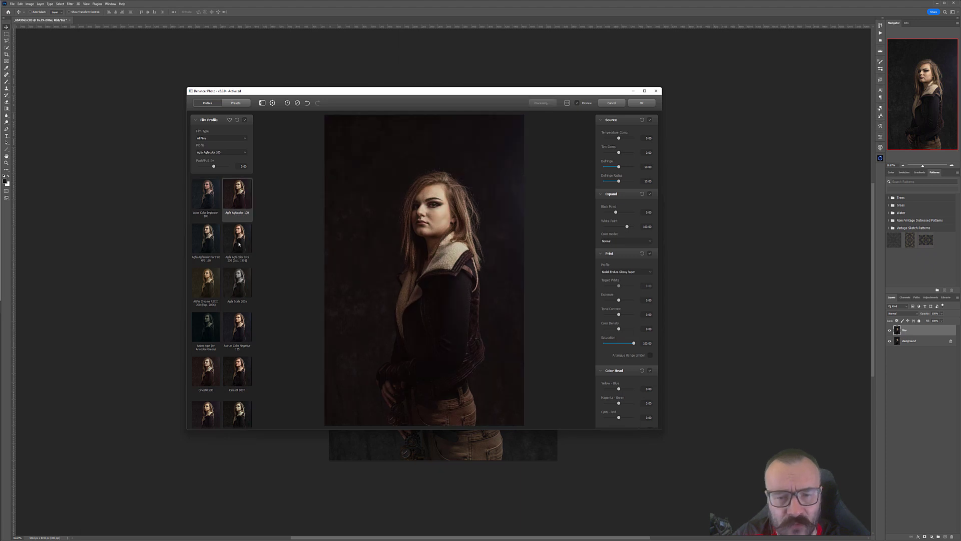
click(201, 272)
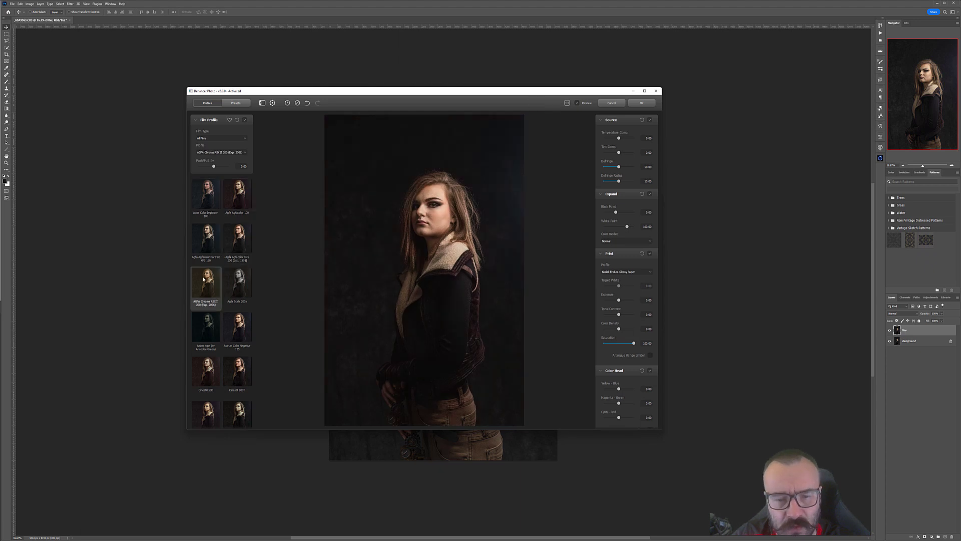
click(237, 296)
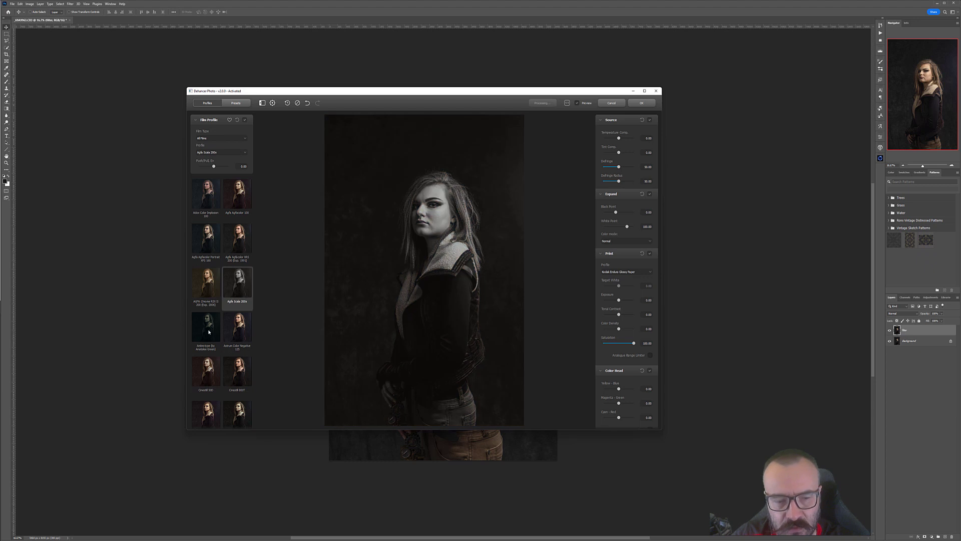
click(237, 370)
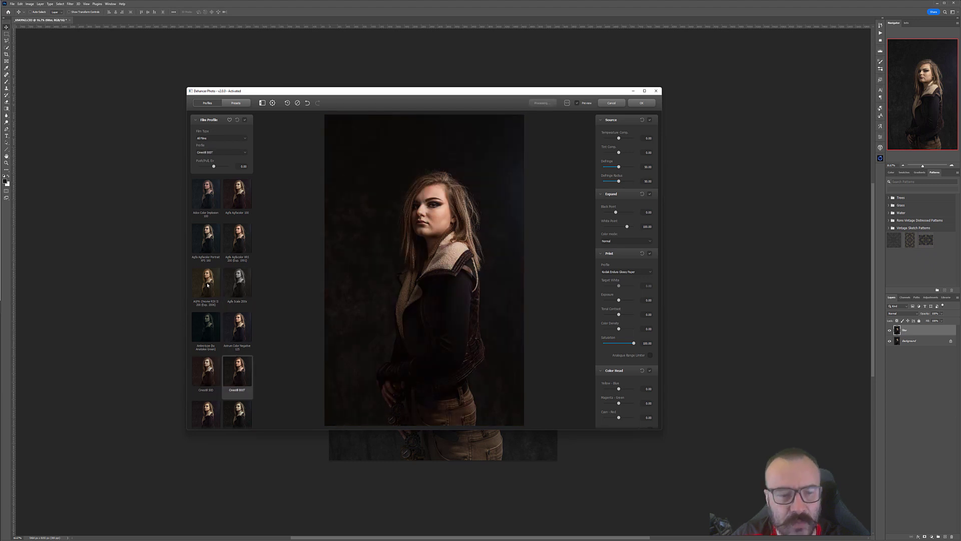
click(208, 285)
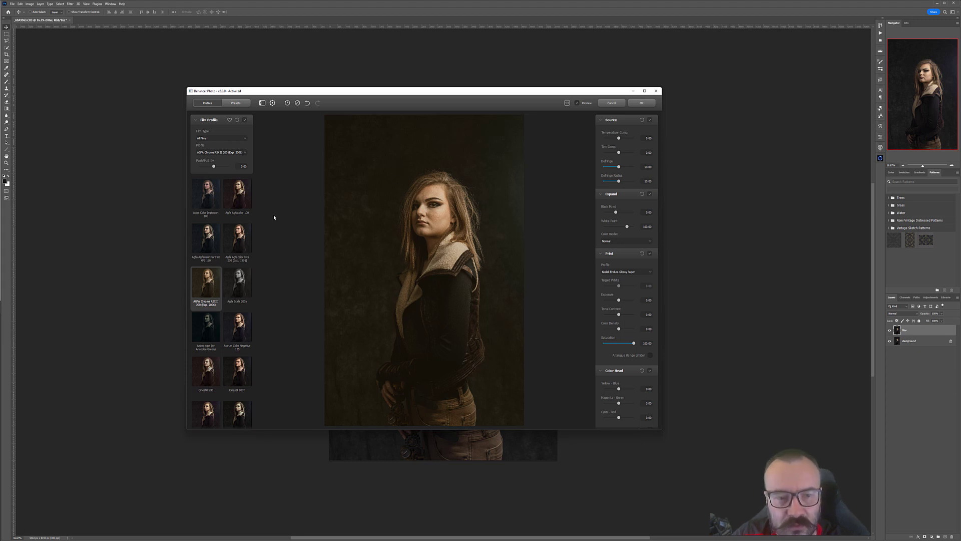
Step: Scroll through the film profile list and try Fujichrome, Fujicolor, Fujifilm and Ilford HP5 Plus 400 profiles
scroll(235, 301, down, 3)
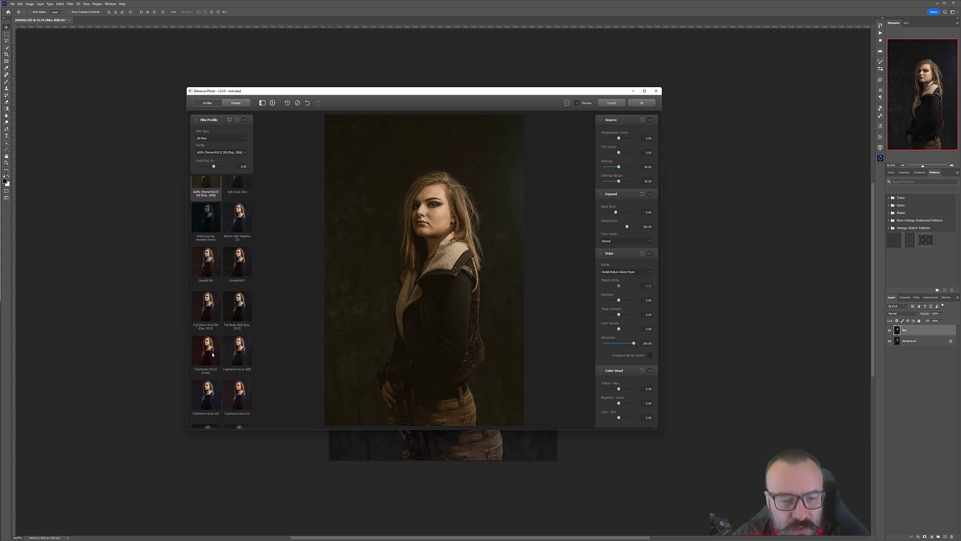
click(210, 353)
click(217, 397)
scroll(213, 386, down, 2)
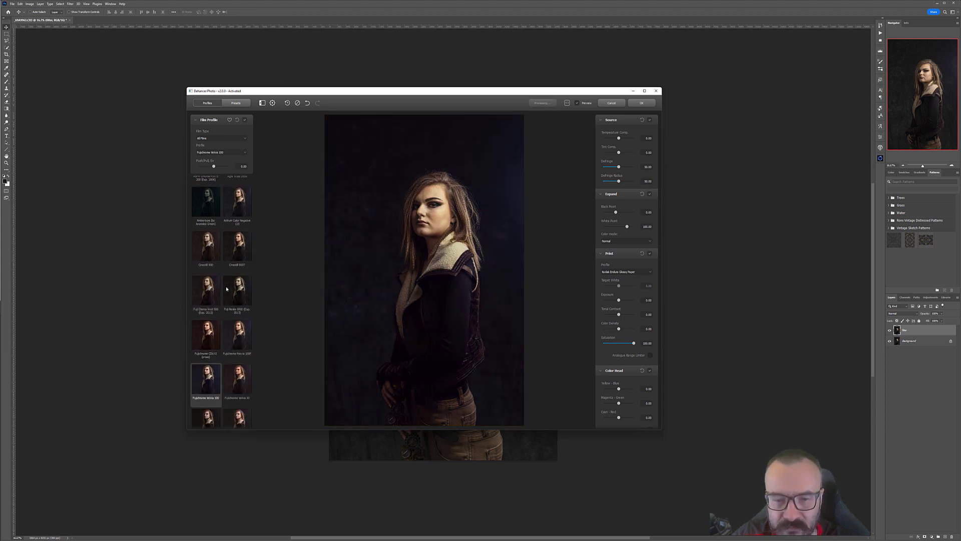
click(210, 377)
scroll(210, 380, down, 2)
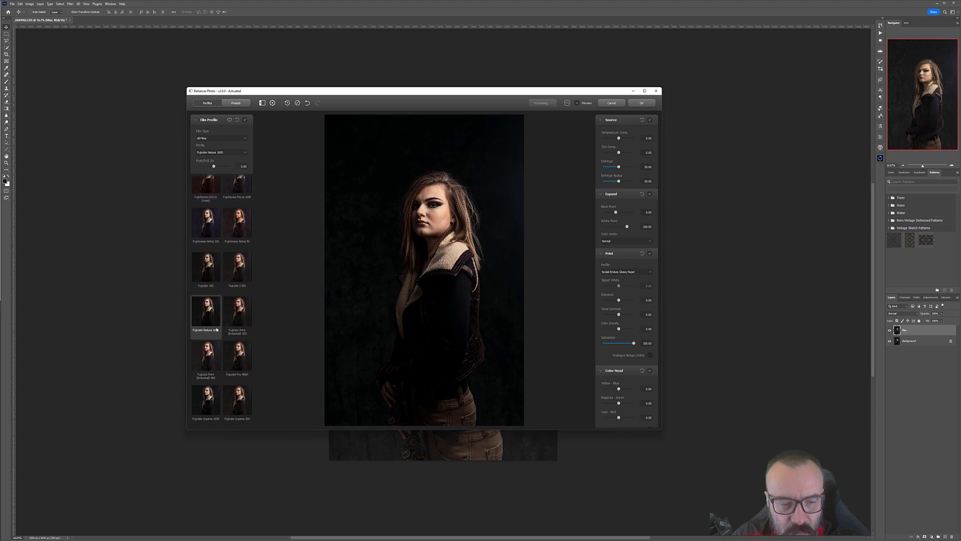
click(208, 345)
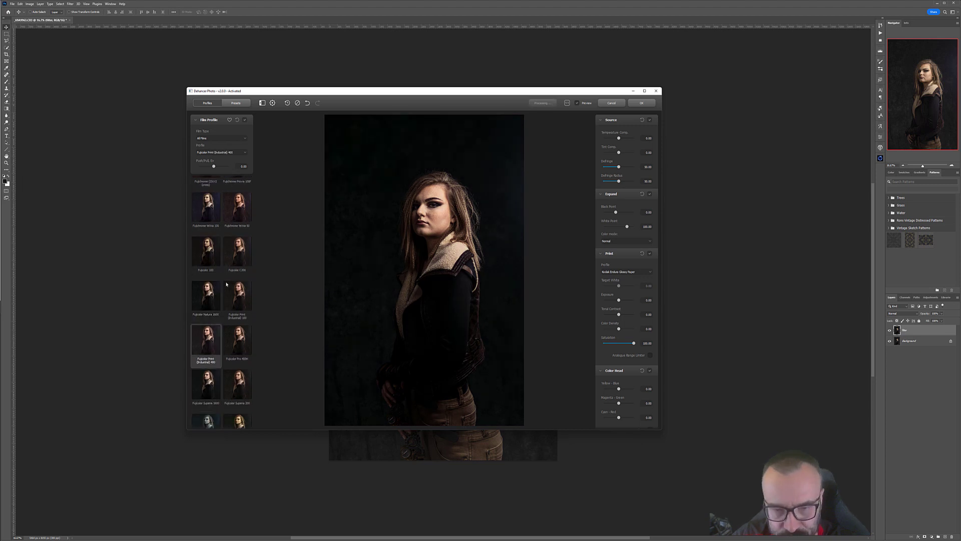
scroll(220, 351, down, 2)
scroll(225, 290, down, 2)
click(237, 349)
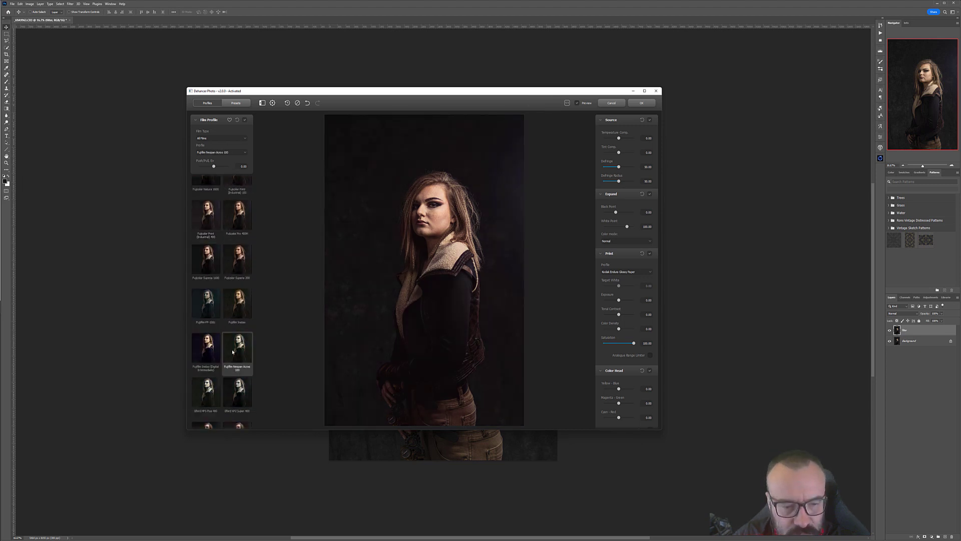
click(204, 343)
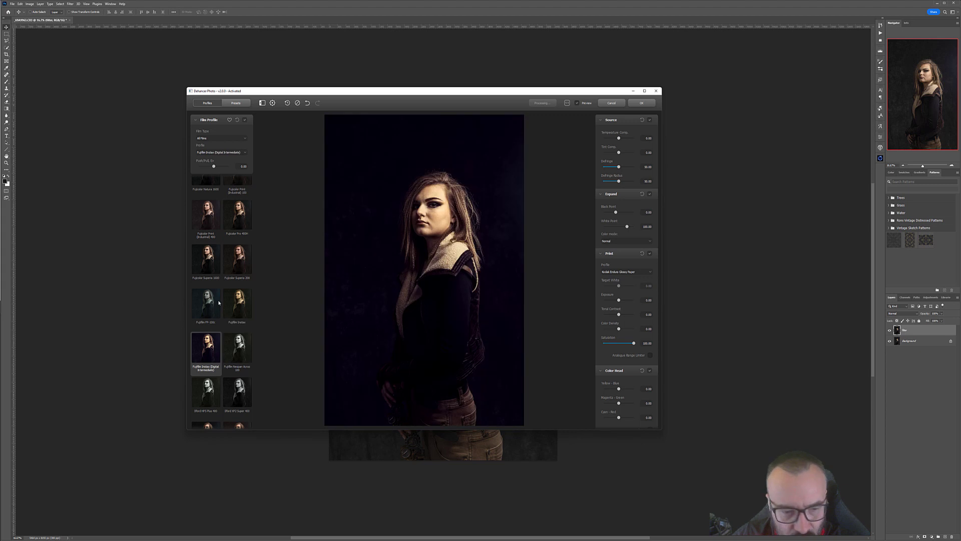
scroll(219, 303, down, 2)
click(206, 330)
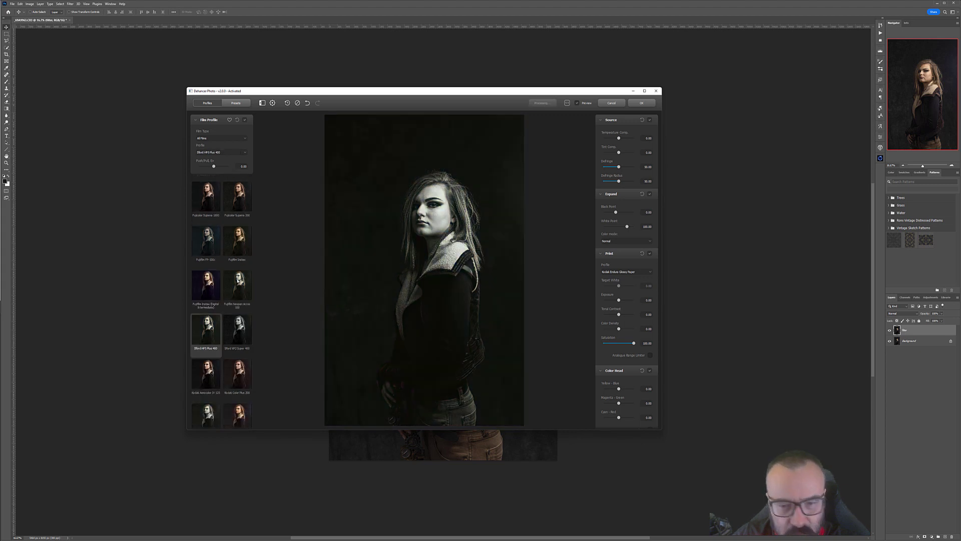
scroll(238, 282, down, 1)
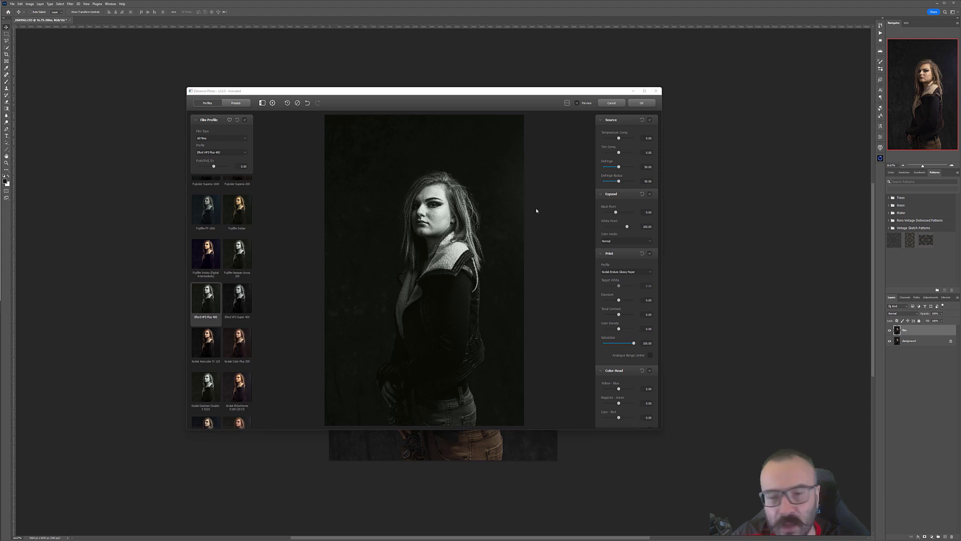
click(433, 209)
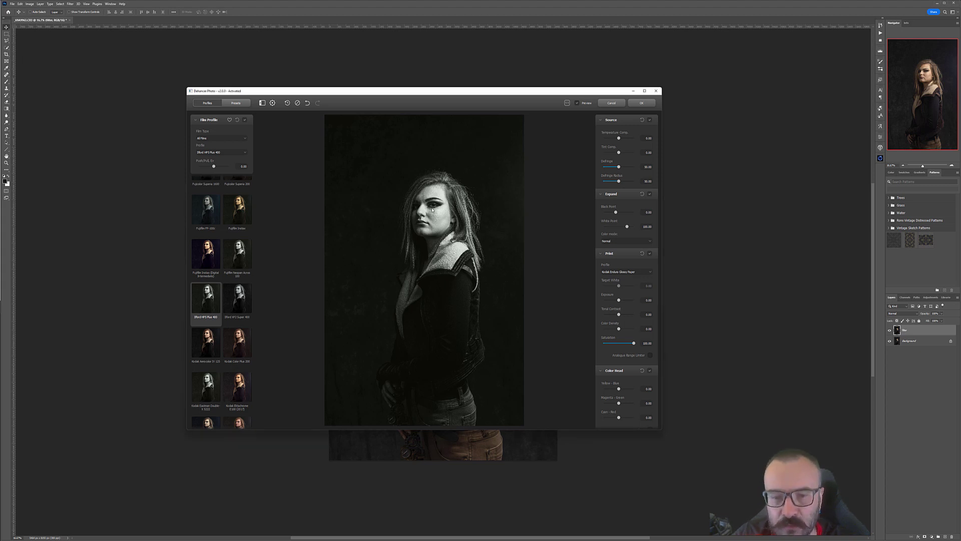
Step: Zoom into the face in the preview and browse the rest of the film profile list
scroll(433, 209, up, 8)
drag(447, 186, 447, 272)
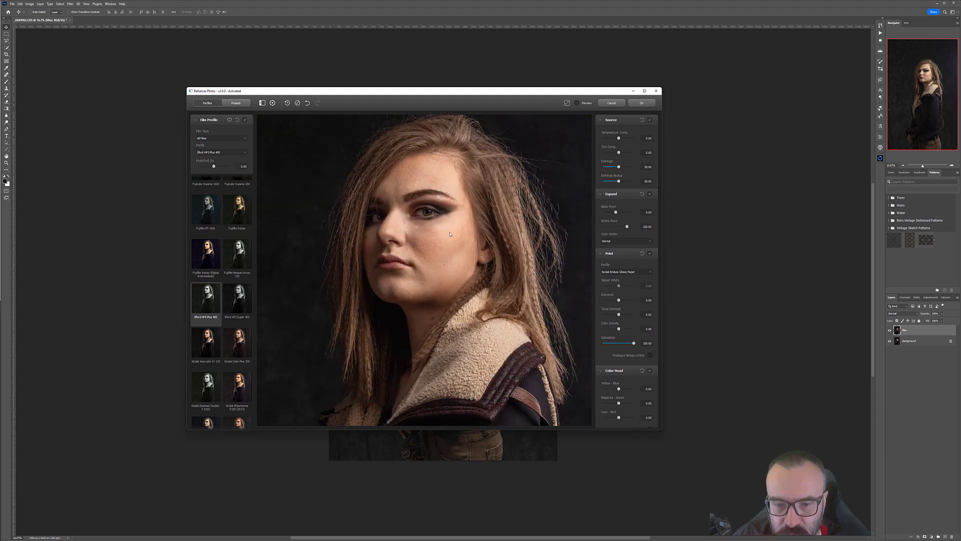
scroll(434, 261, up, 3)
scroll(434, 261, up, 2)
drag(494, 197, 466, 233)
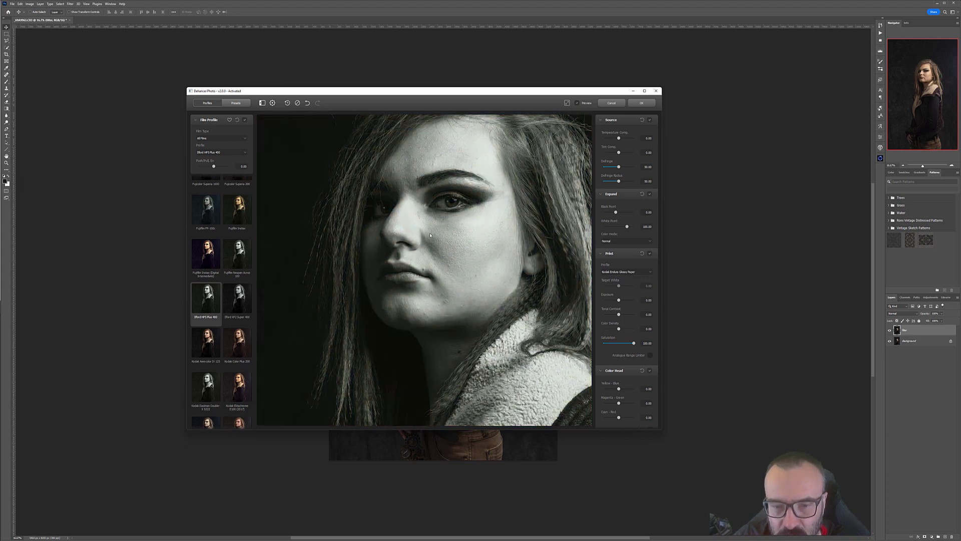
scroll(430, 235, down, 2)
mouse_move(481, 178)
mouse_down()
mouse_move(470, 222)
mouse_move(487, 164)
mouse_up()
scroll(230, 287, down, 5)
scroll(231, 287, down, 10)
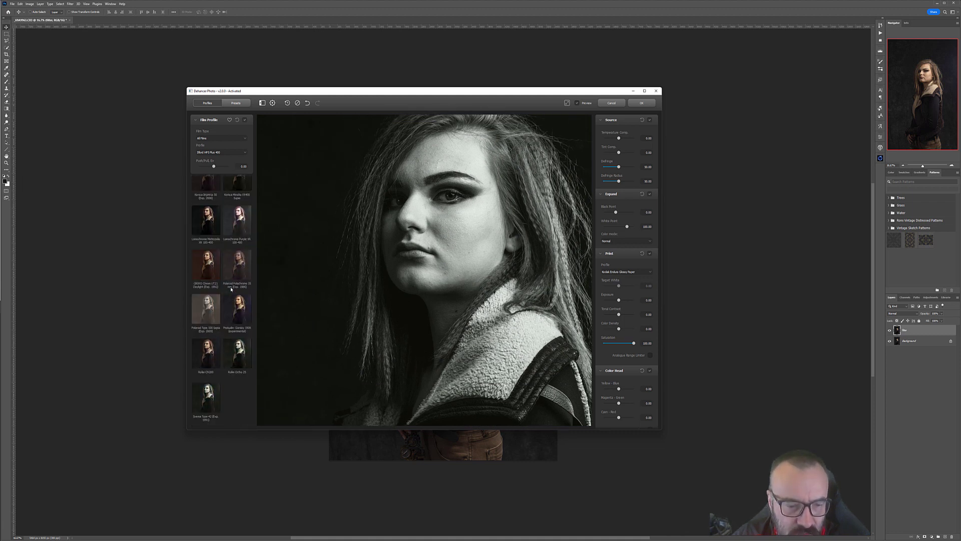
scroll(231, 289, up, 15)
scroll(232, 292, up, 10)
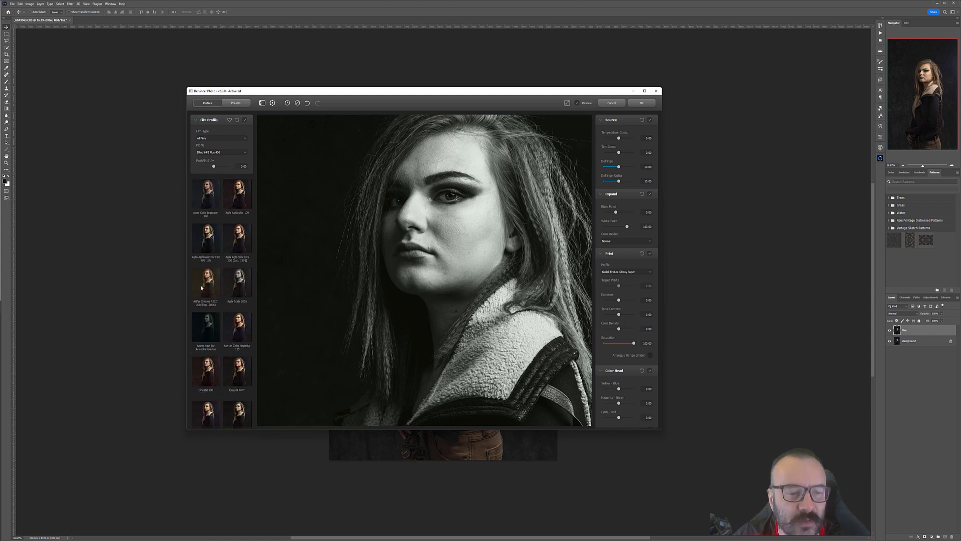
Step: Select the AGFA Chrome RSX II 200 film profile for the portrait
click(207, 289)
drag(454, 220, 413, 223)
scroll(455, 249, up, 1)
scroll(455, 249, down, 2)
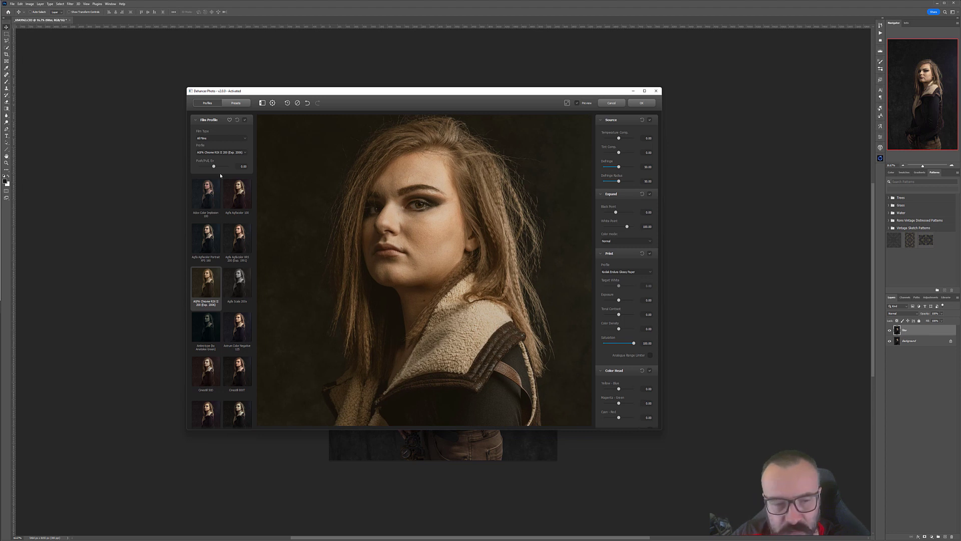
Step: Review the Source, Expand, Print and Color Head adjustment sections, collapsing and reopening the Source section
scroll(632, 381, down, 3)
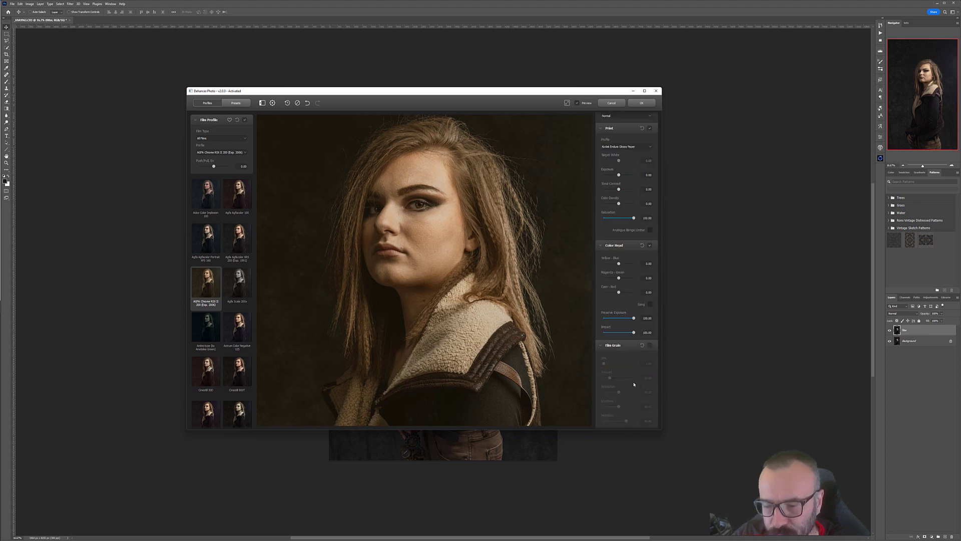
scroll(633, 384, down, 12)
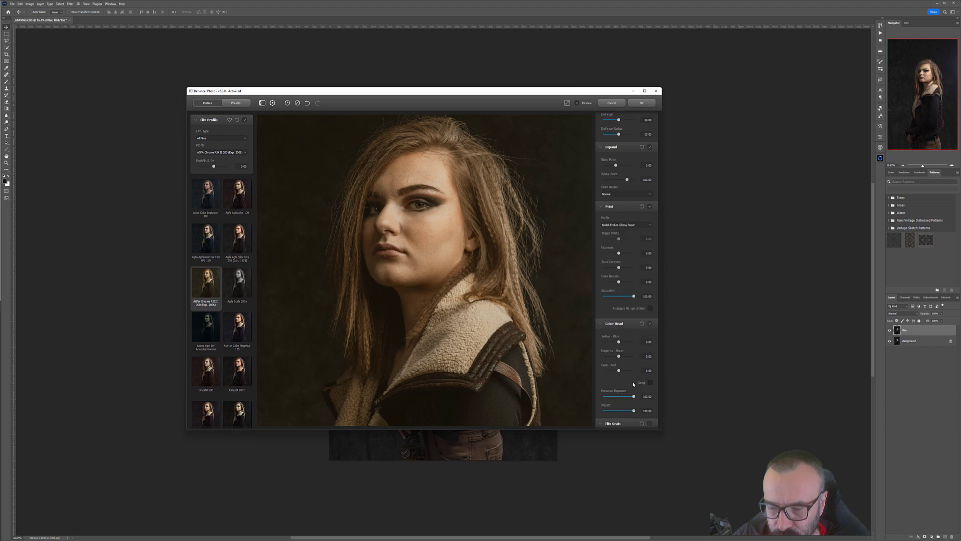
scroll(634, 384, down, 2)
scroll(633, 383, up, 17)
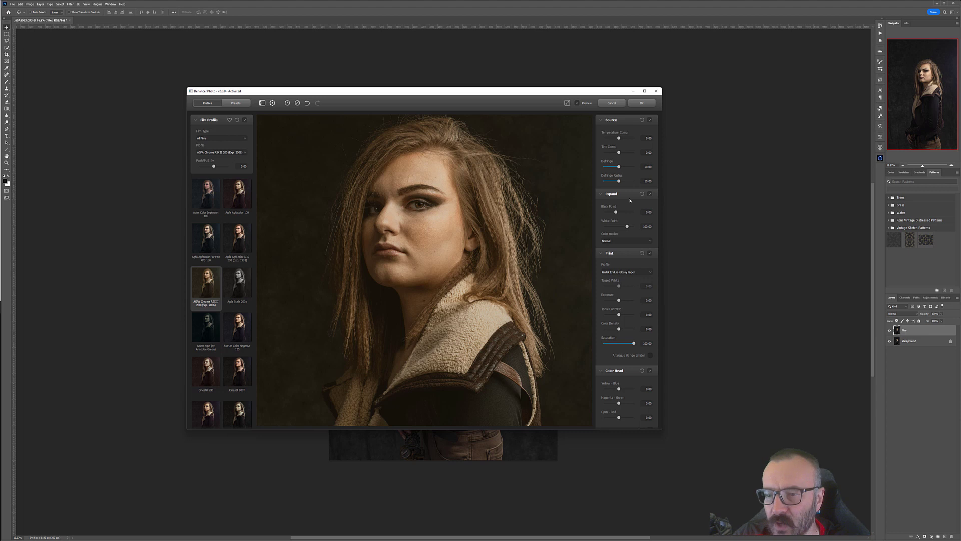
scroll(631, 265, down, 5)
scroll(630, 265, up, 5)
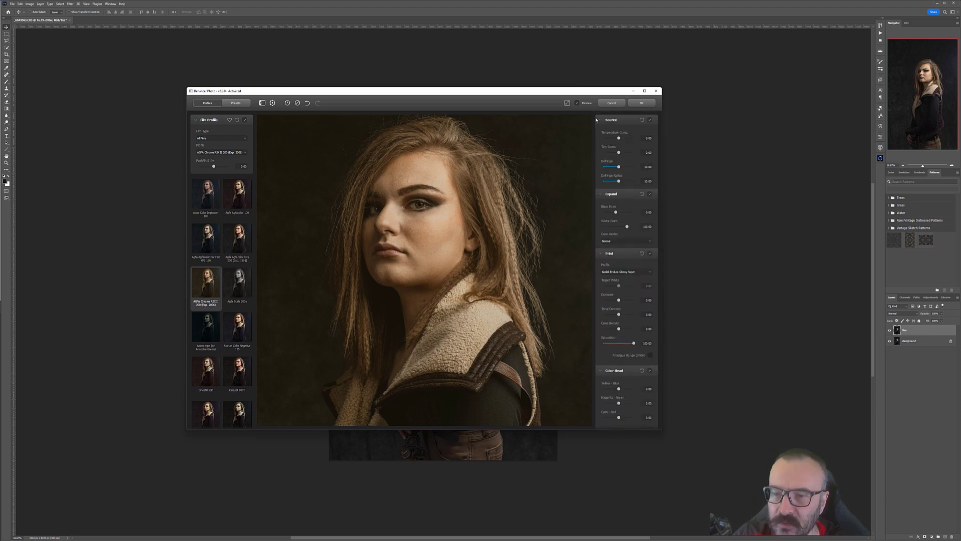
click(625, 119)
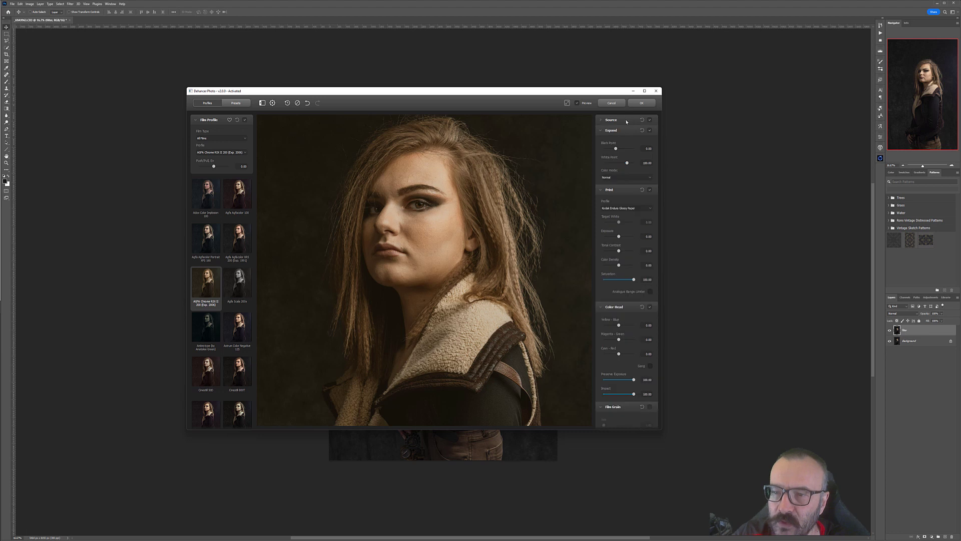
click(603, 120)
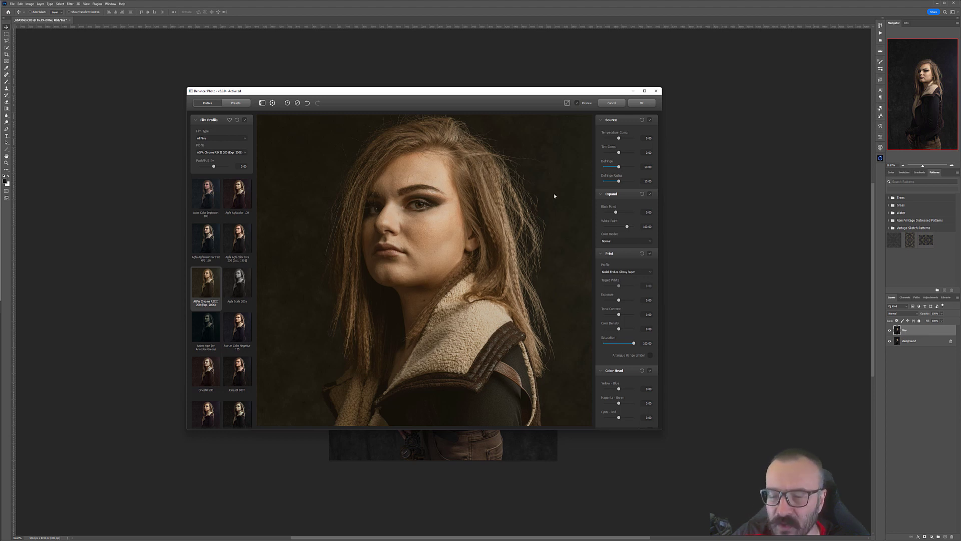
scroll(596, 255, down, 3)
scroll(597, 255, up, 3)
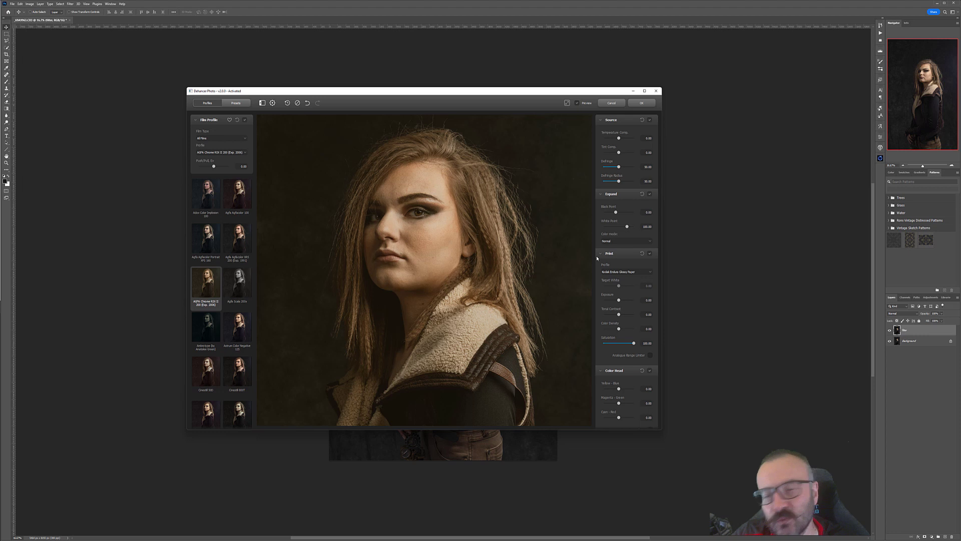
scroll(609, 234, down, 5)
scroll(610, 234, up, 5)
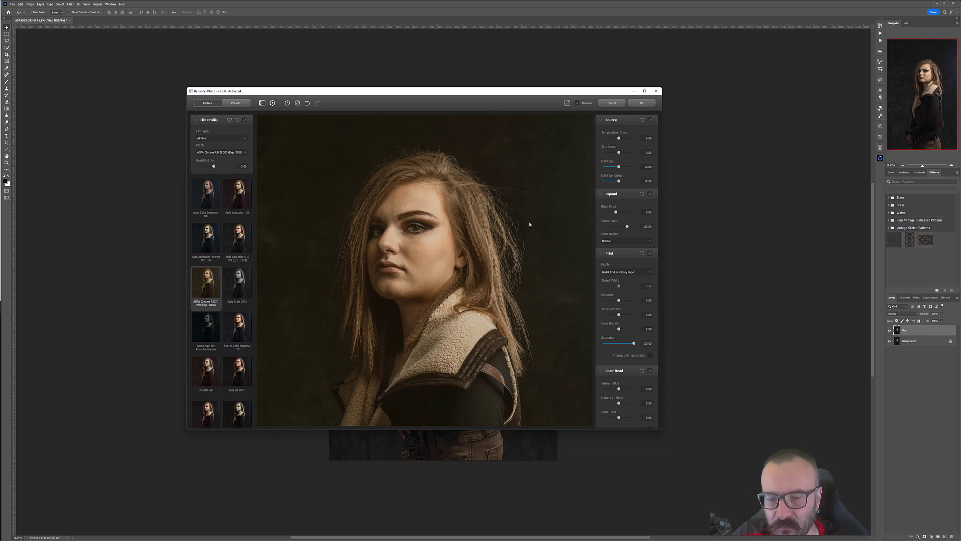
Step: Pan the zoomed preview to inspect the portrait's face and jacket
drag(490, 253, 484, 215)
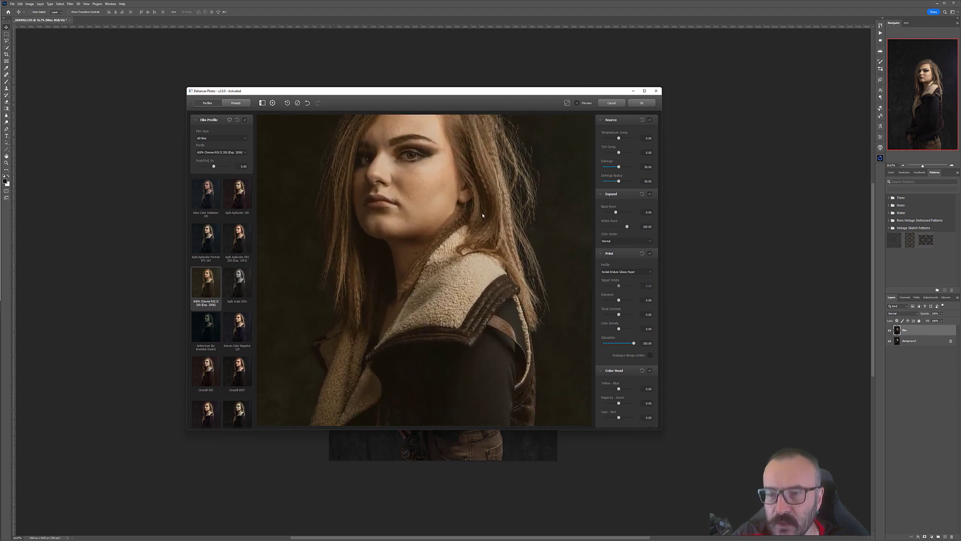
click(620, 120)
click(625, 120)
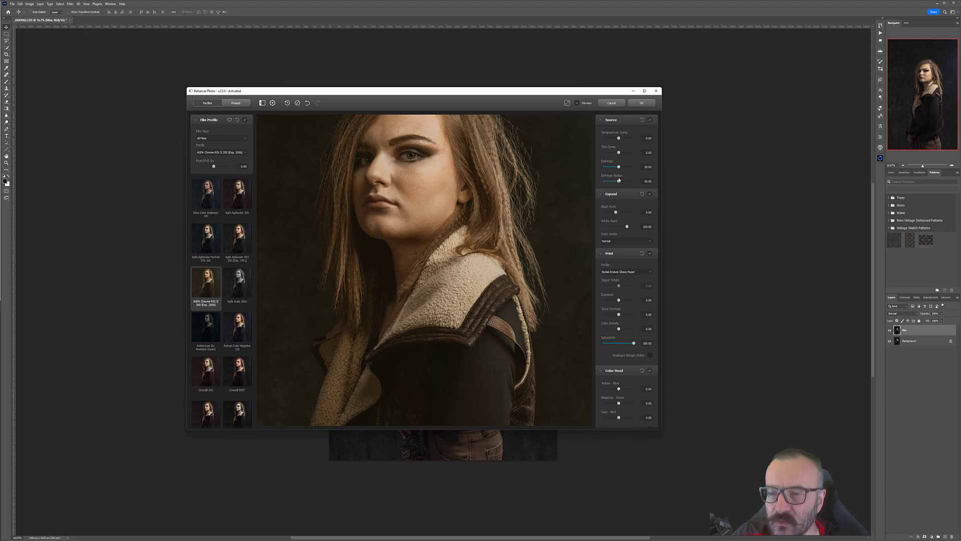
drag(488, 171, 498, 212)
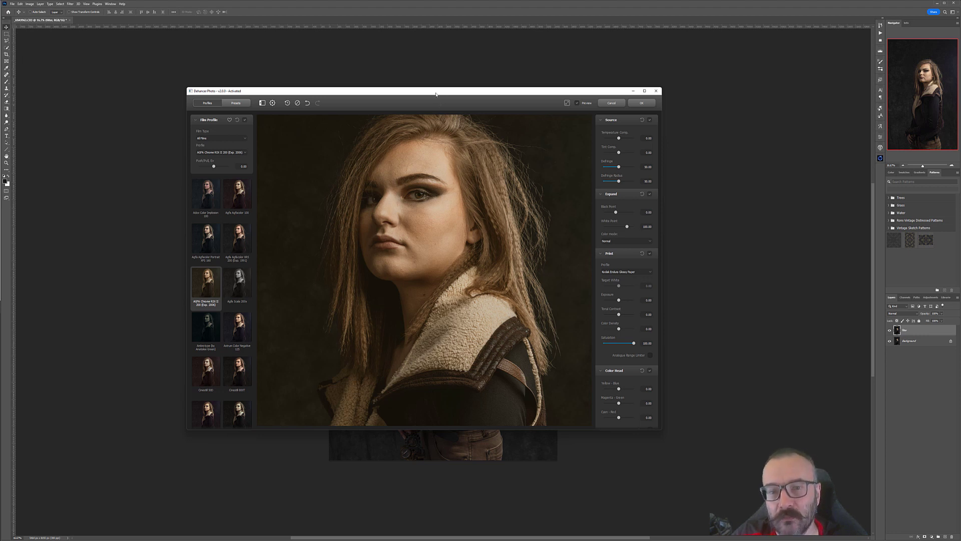
drag(436, 94, 427, 92)
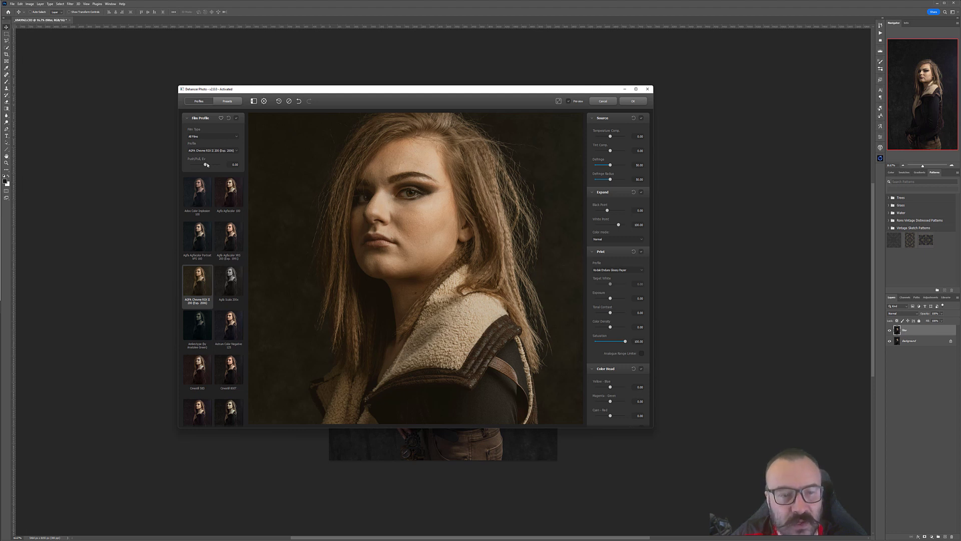
Step: Set the film profile's Push/Pull value to about 0.07
mouse_move(206, 164)
mouse_down()
mouse_move(221, 165)
mouse_move(201, 167)
mouse_up()
drag(205, 167, 206, 168)
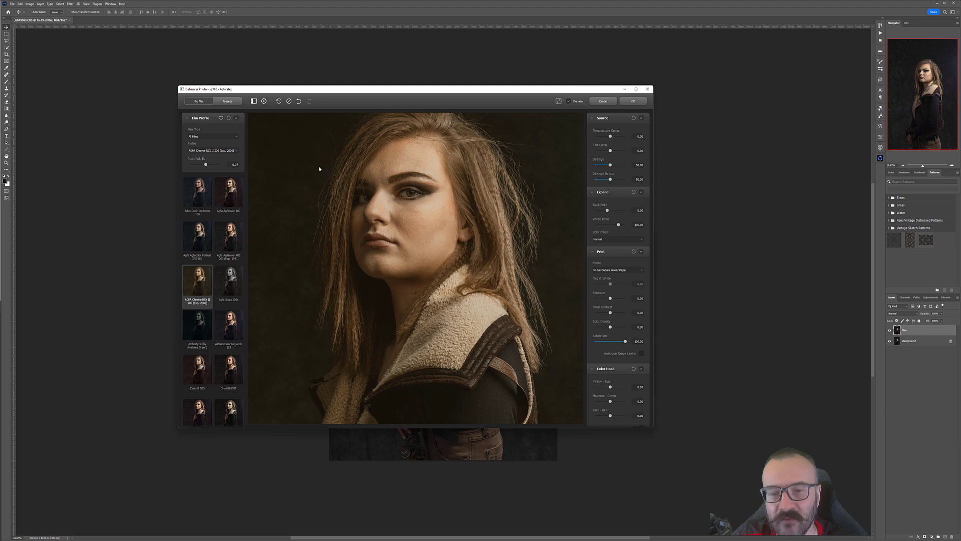
mouse_move(416, 170)
mouse_down()
mouse_move(423, 227)
mouse_move(426, 188)
mouse_move(415, 187)
mouse_up()
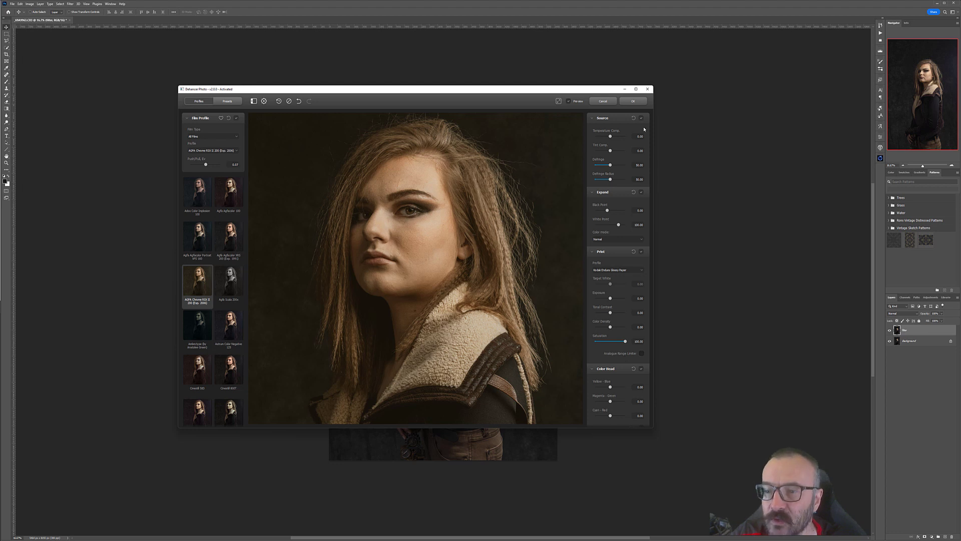
Step: Experiment with the Source Temperature Curve slider and reset it to its default
drag(610, 137, 610, 137)
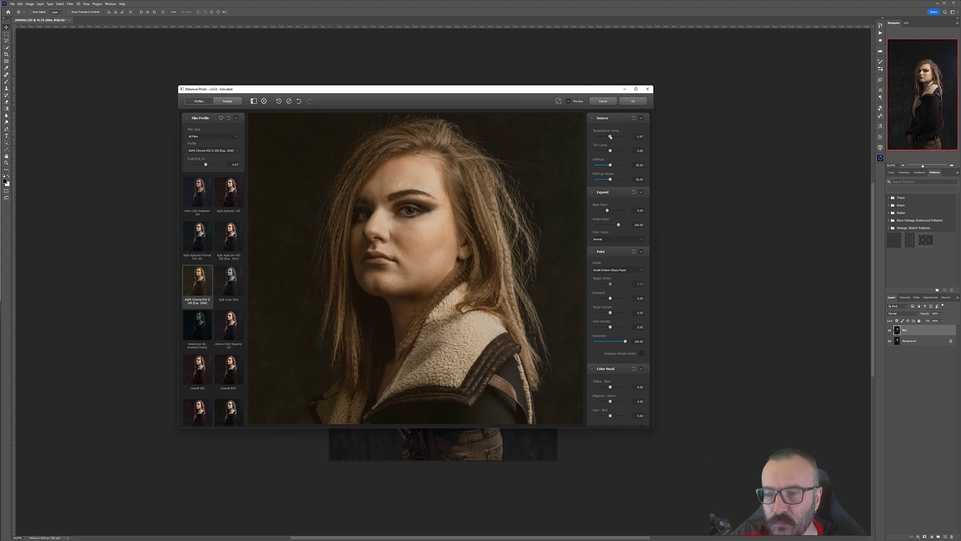
double_click(641, 137)
double_click(611, 136)
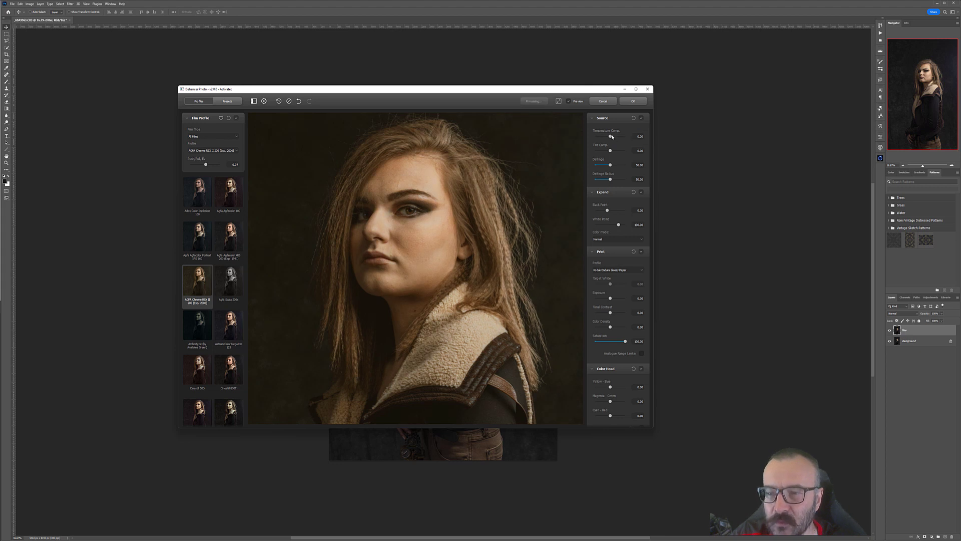
drag(611, 138, 616, 137)
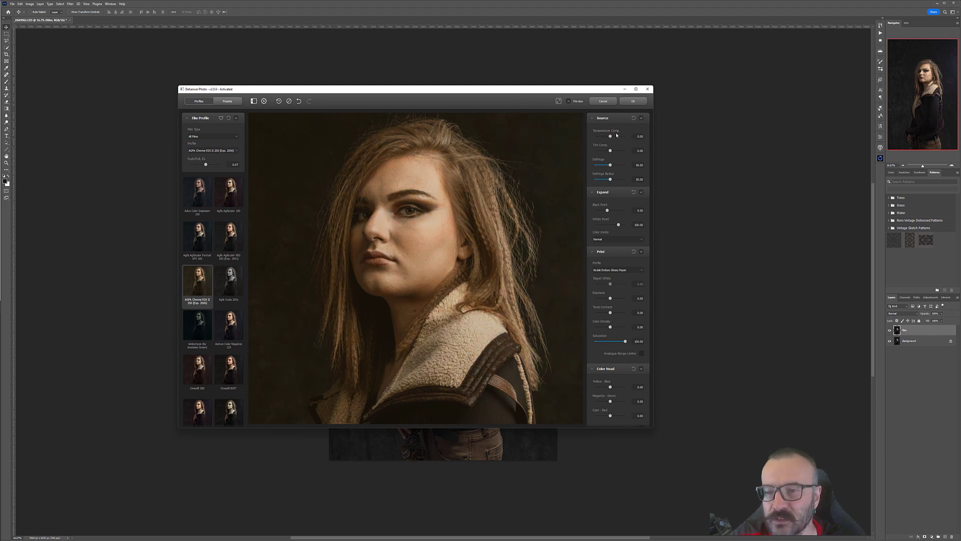
drag(611, 136, 618, 137)
double_click(618, 137)
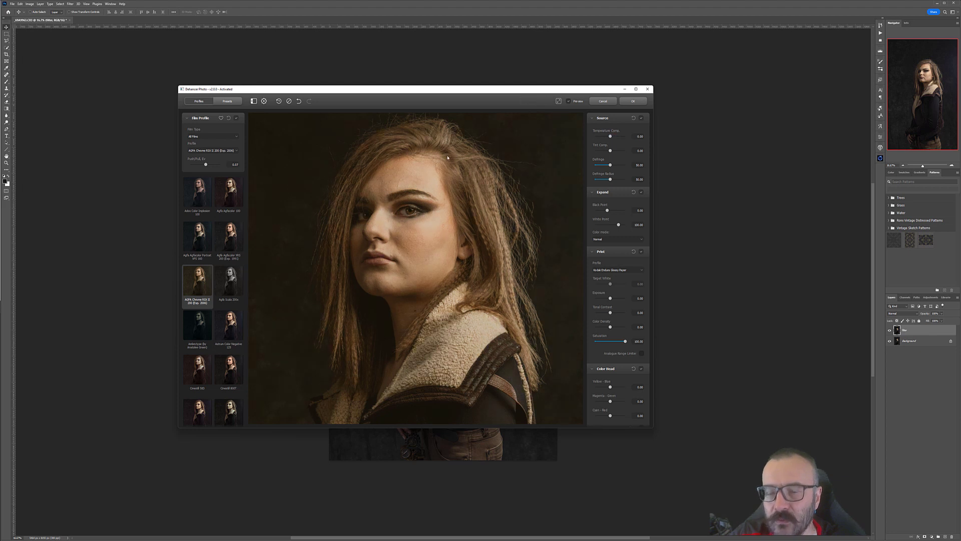
click(637, 136)
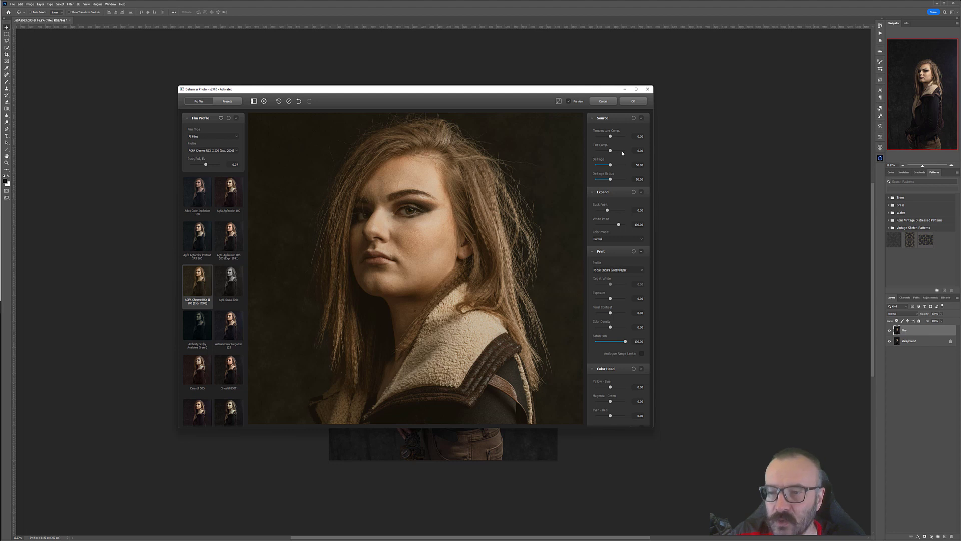
Step: Try nudging the Tint slider and raising the Density slider in the Source section
drag(611, 151, 605, 151)
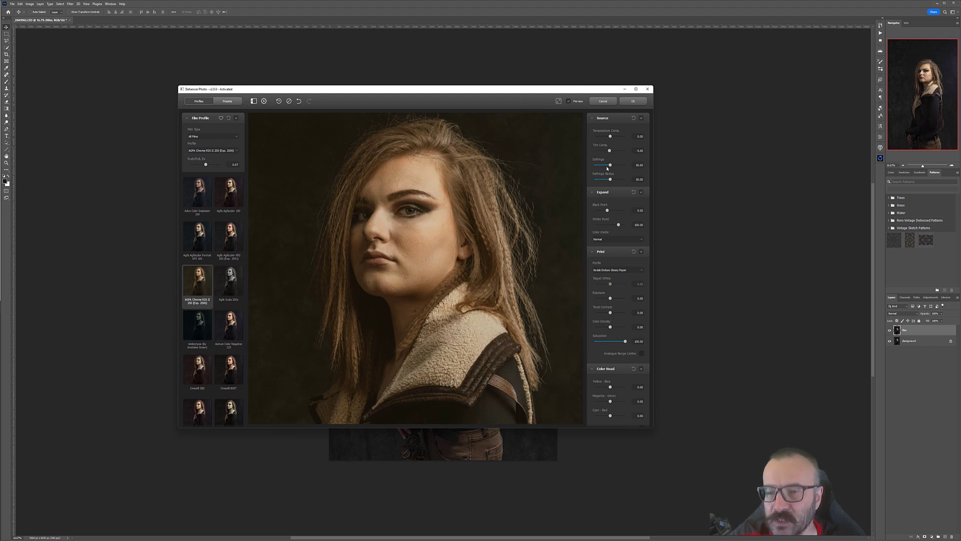
drag(610, 166, 625, 166)
Step: Zoom and pan around the portrait, toggling the before/after preview to compare the look
scroll(545, 170, up, 5)
mouse_move(539, 161)
mouse_down()
mouse_move(460, 276)
mouse_move(467, 193)
mouse_move(533, 155)
mouse_up()
scroll(483, 196, up, 1)
drag(407, 364, 638, 264)
scroll(485, 239, up, 1)
key(p)
scroll(416, 231, up, 1)
drag(416, 232, 419, 173)
scroll(418, 232, up, 1)
drag(418, 311, 453, 332)
key(p)
scroll(454, 332, down, 8)
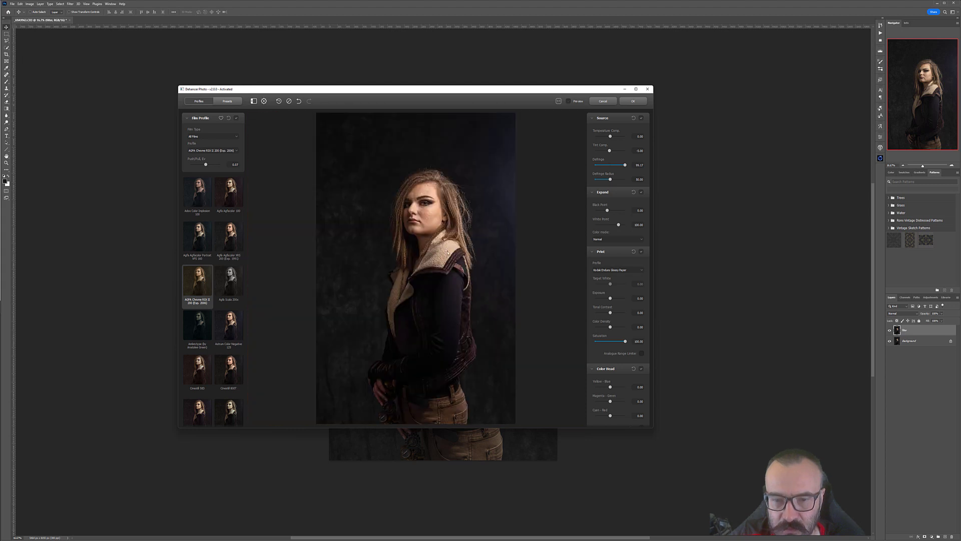
key(p)
key(p)
drag(439, 213, 441, 233)
key(p)
scroll(442, 233, up, 3)
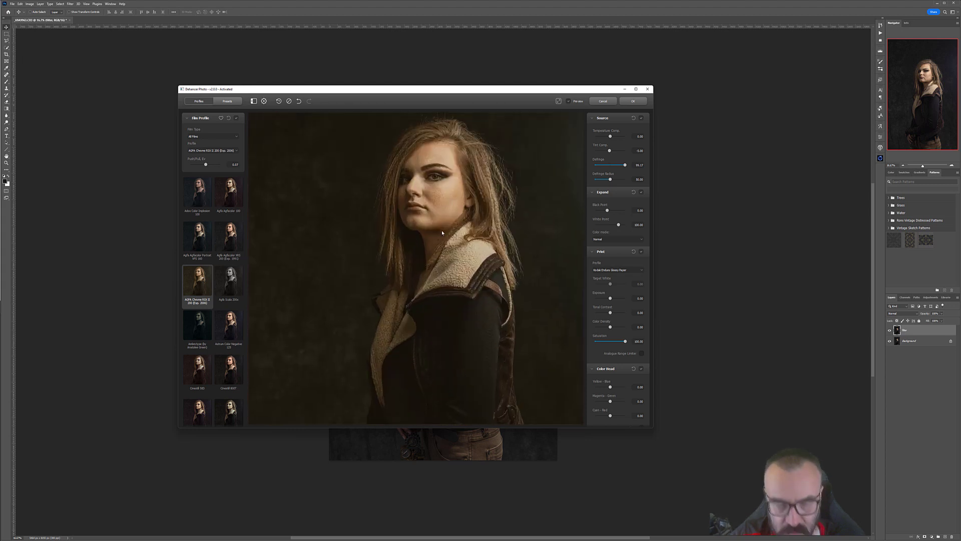
scroll(442, 233, up, 5)
drag(453, 186, 449, 353)
scroll(475, 225, down, 3)
scroll(481, 220, up, 3)
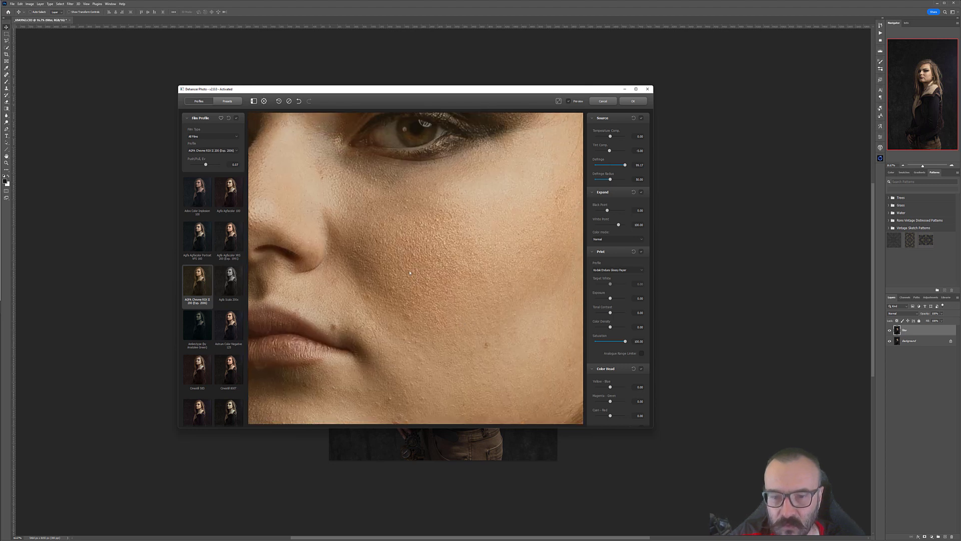
Step: Drag the Density slider down and reset it to its default
scroll(447, 255, up, 1)
mouse_move(447, 256)
mouse_down()
mouse_move(462, 186)
mouse_move(464, 254)
mouse_up()
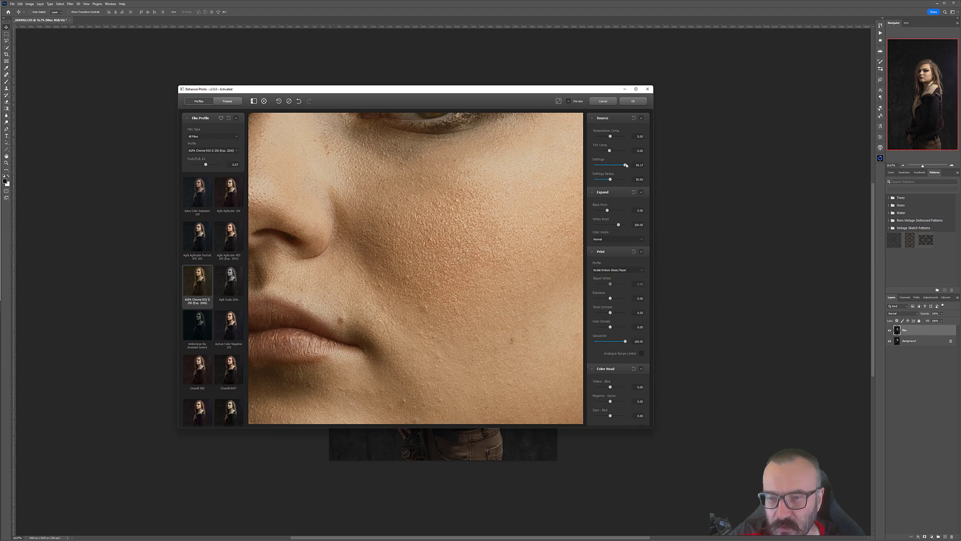
drag(626, 165, 600, 166)
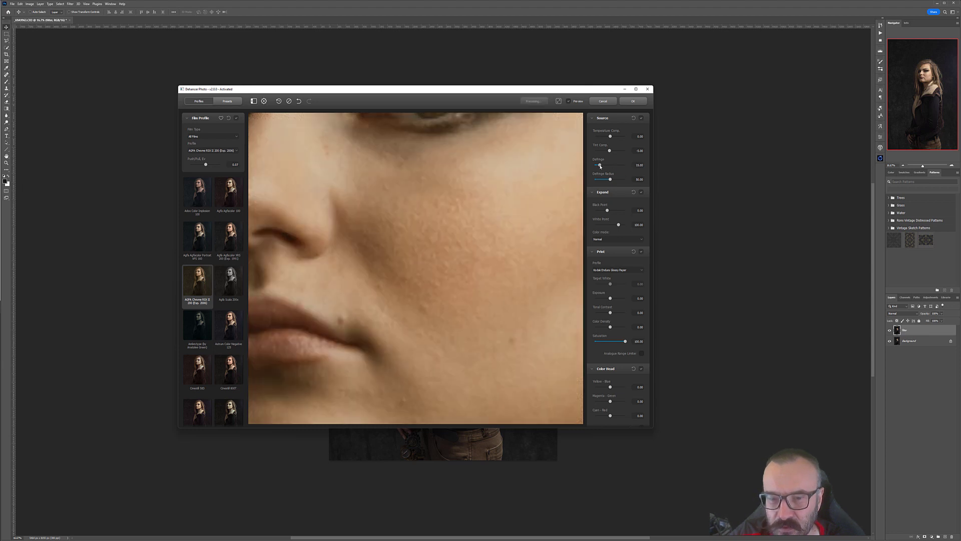
double_click(600, 166)
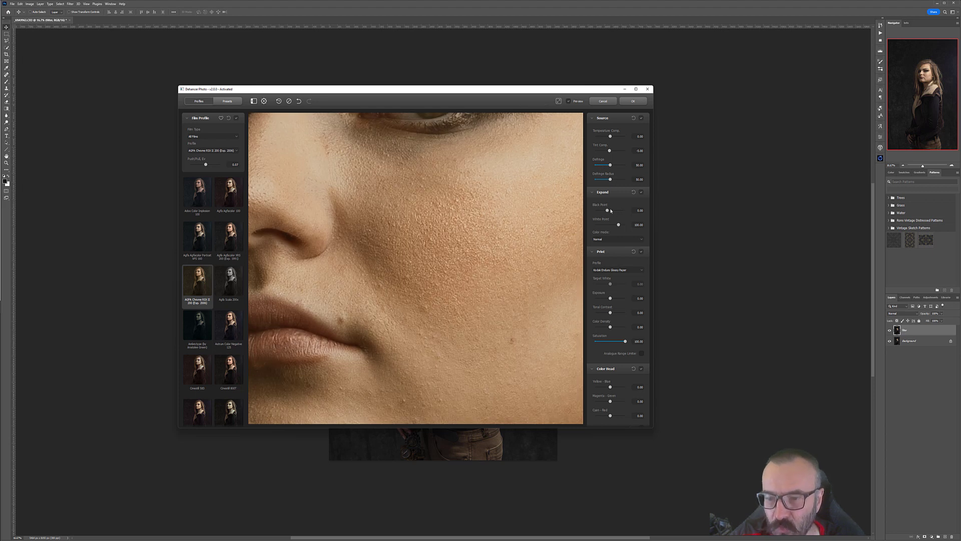
Step: Try the Expand section's Color Intent and Black Point controls, and collapse the Expand section
click(615, 239)
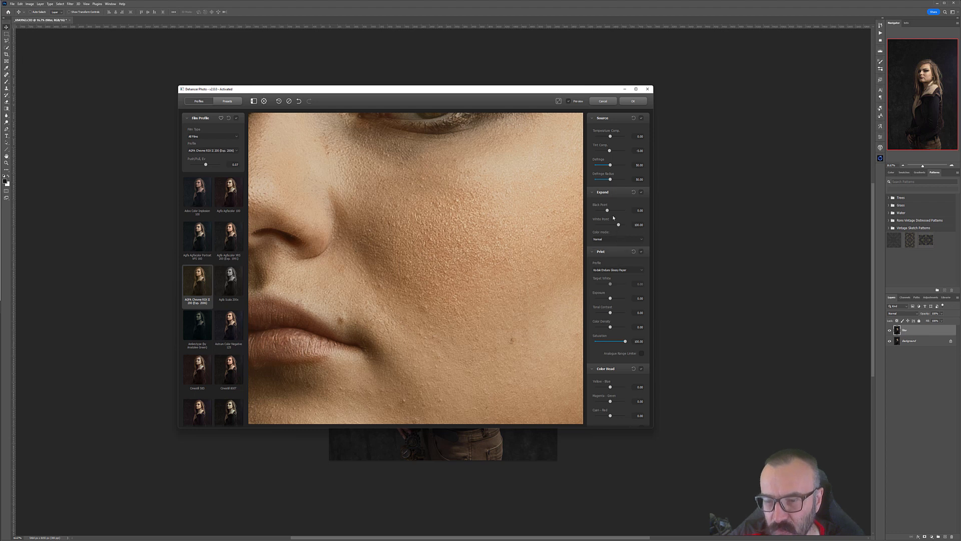
mouse_move(607, 211)
mouse_down()
mouse_move(615, 211)
mouse_move(601, 211)
mouse_up()
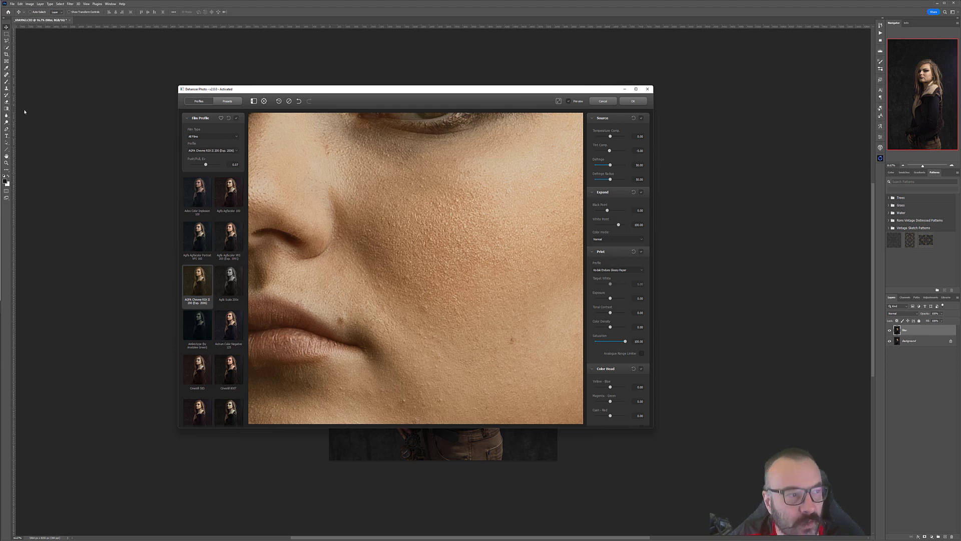
click(120, 173)
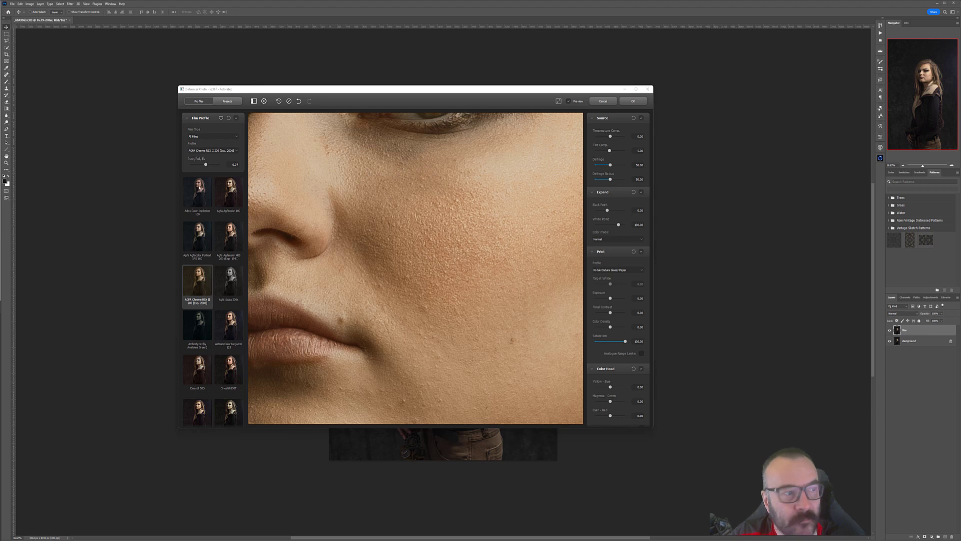
click(598, 193)
click(595, 194)
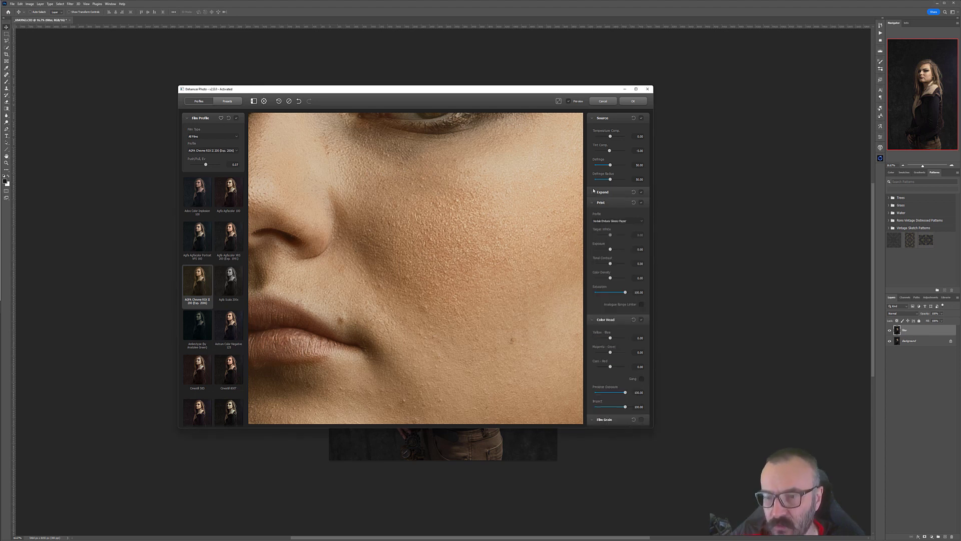
Step: Try the Cineon Film Log and Vision 2383 Print Film print profiles, returning to Kodak Endura Glossy Paper
click(610, 221)
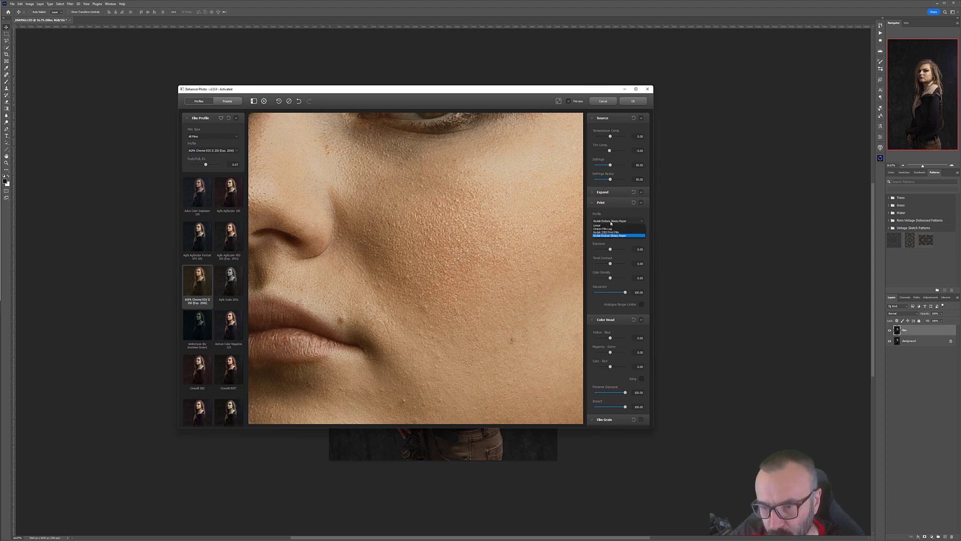
click(616, 229)
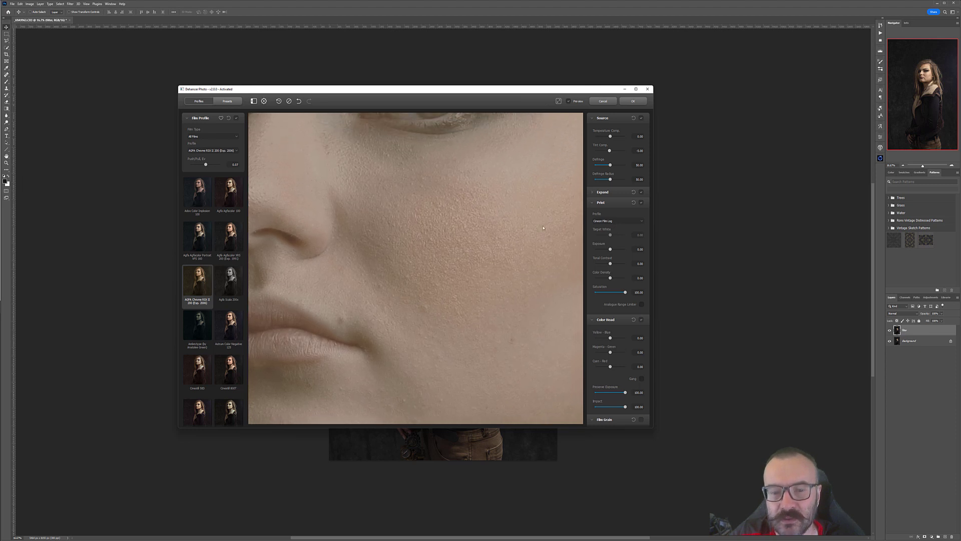
click(609, 222)
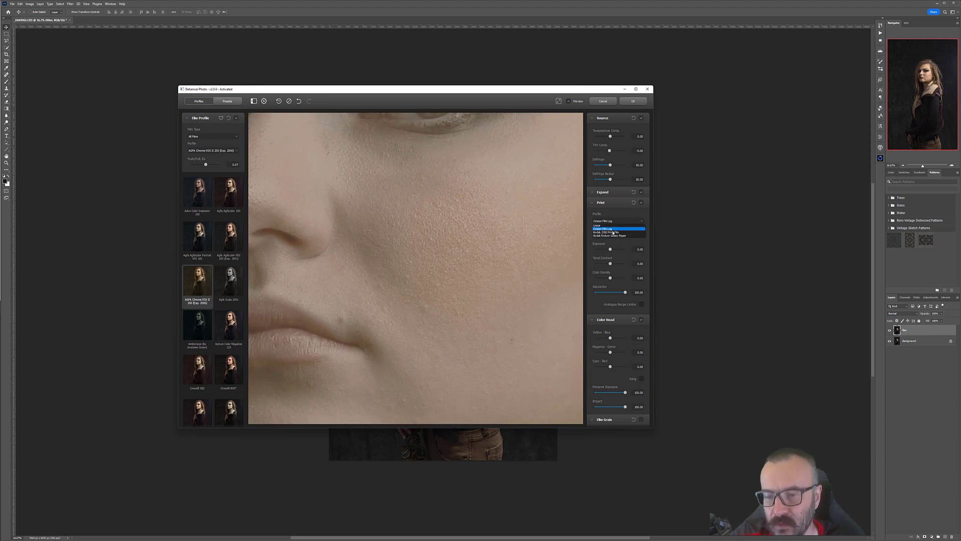
click(613, 233)
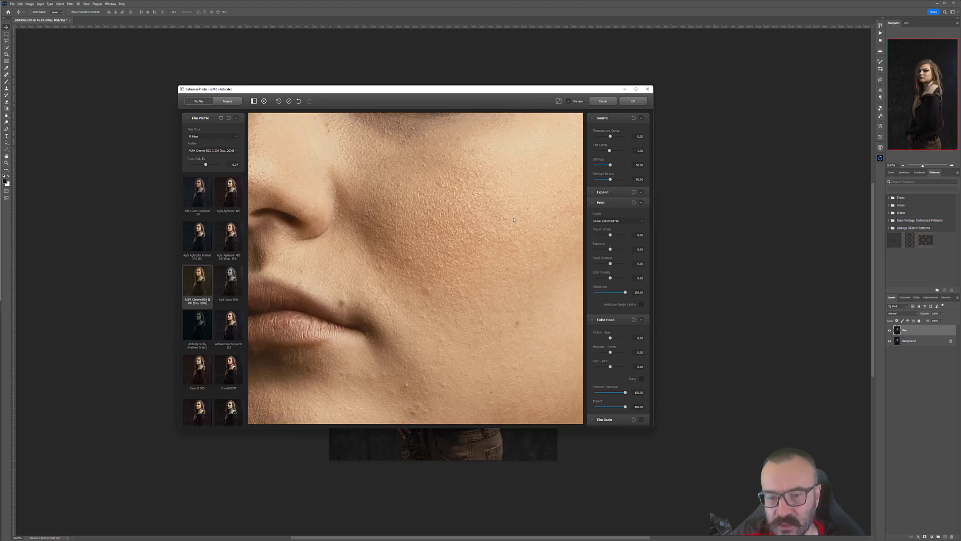
click(610, 221)
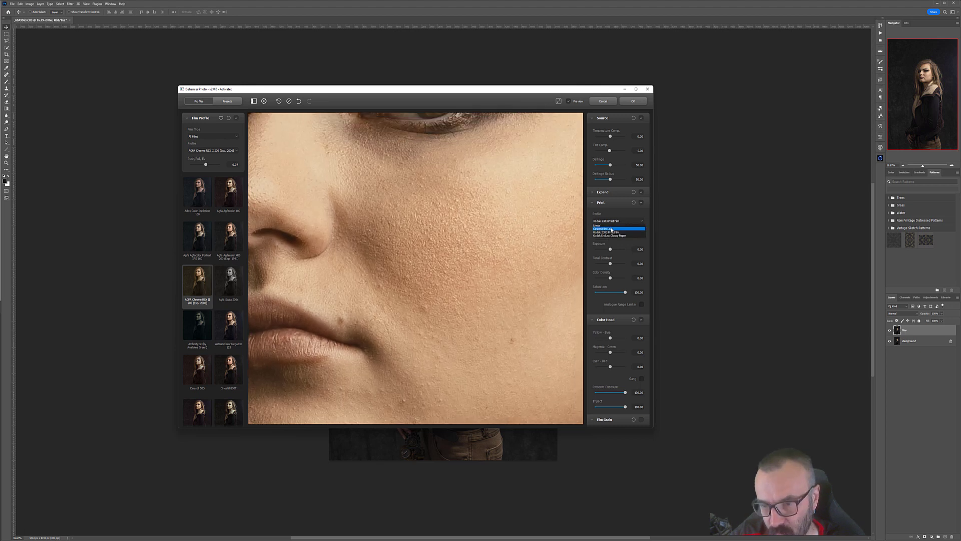
click(612, 236)
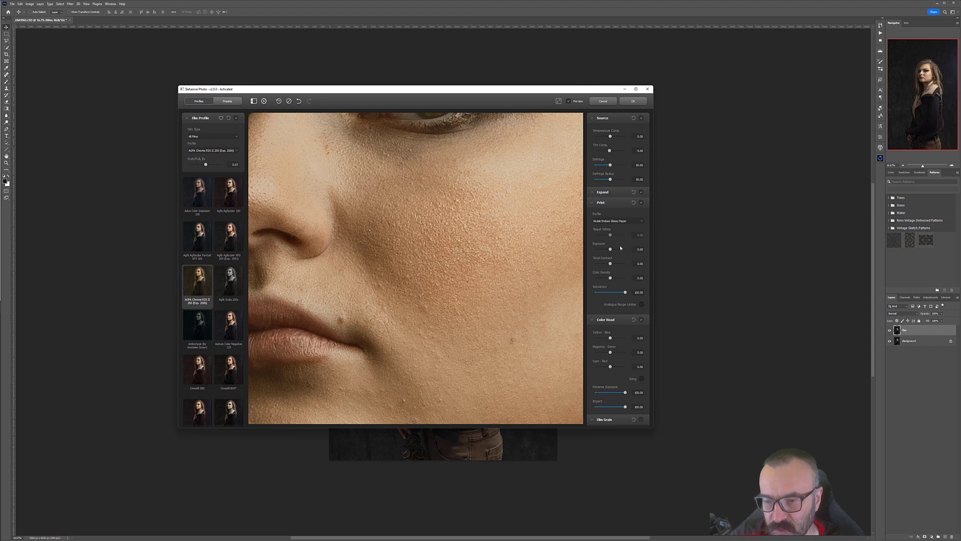
Step: Try the Print Exposure slider, reset it, and collapse the Print section
drag(611, 250, 608, 249)
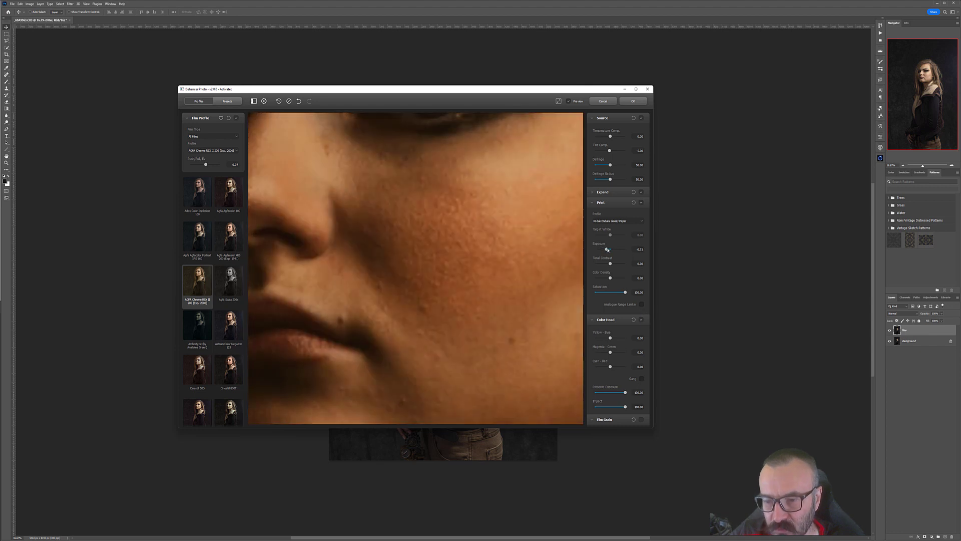
double_click(607, 250)
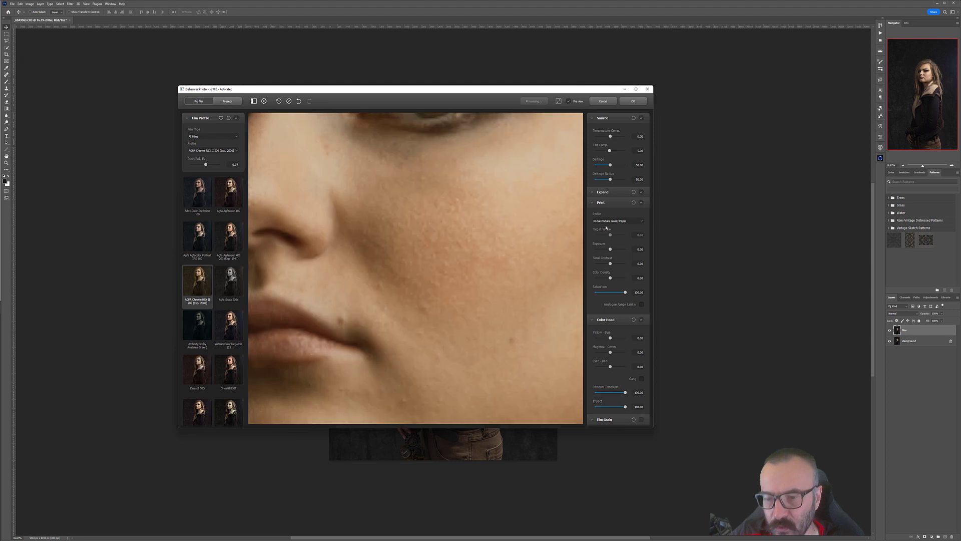
click(603, 203)
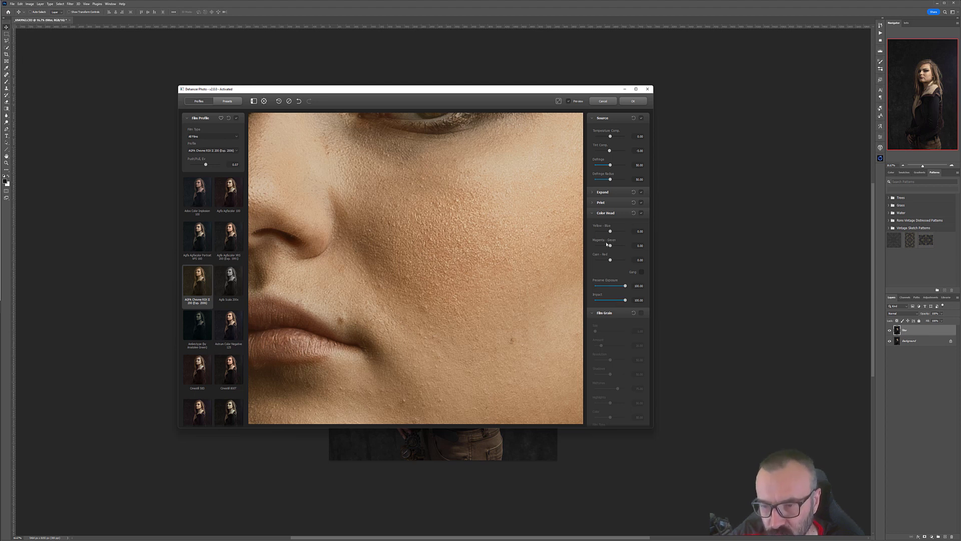
Step: Collapse the Color Head section and enable the Film Grain effect
click(592, 214)
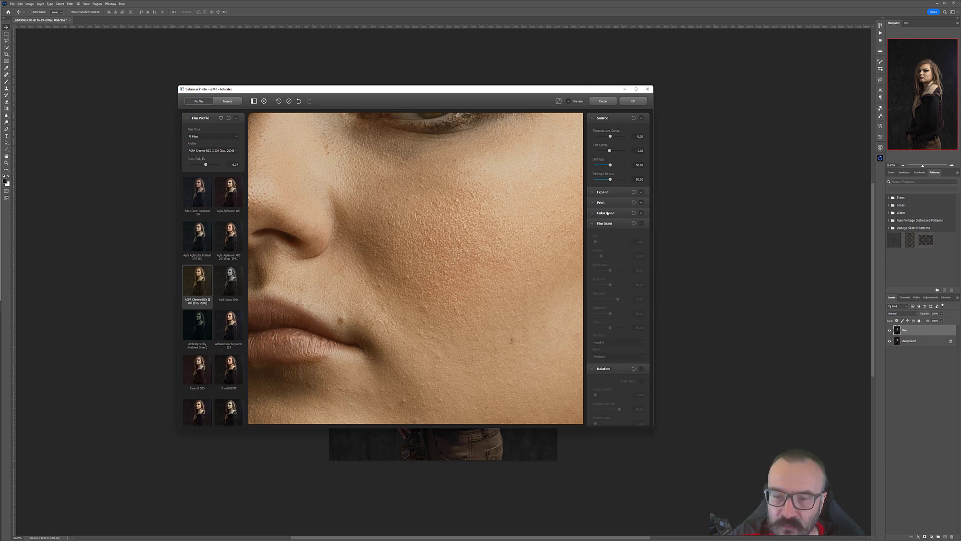
click(641, 212)
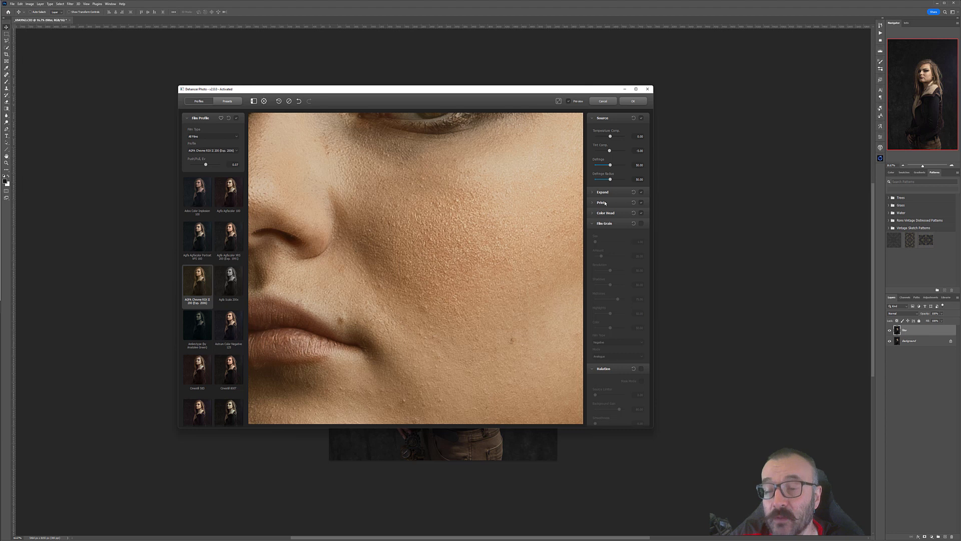
click(641, 224)
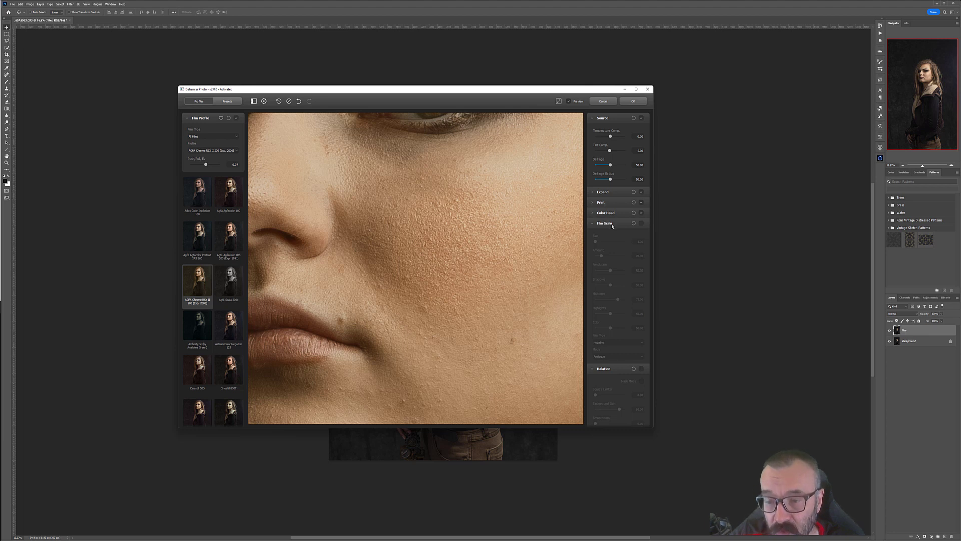
click(640, 224)
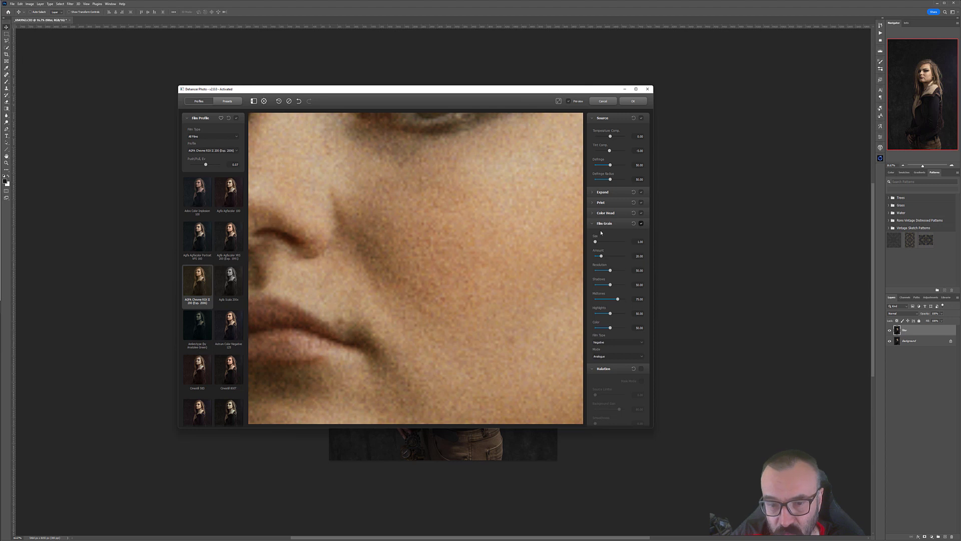
Step: Zoom and pan across the preview, toggling Film Grain off and on to compare the grain
drag(383, 237, 465, 265)
scroll(396, 254, up, 1)
drag(423, 226, 536, 258)
drag(387, 262, 517, 247)
drag(452, 289, 444, 275)
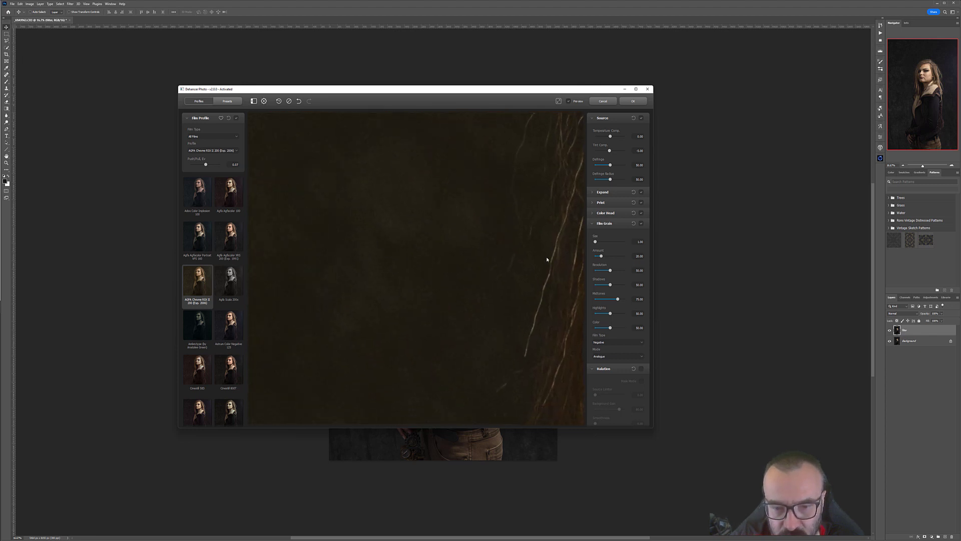
click(640, 224)
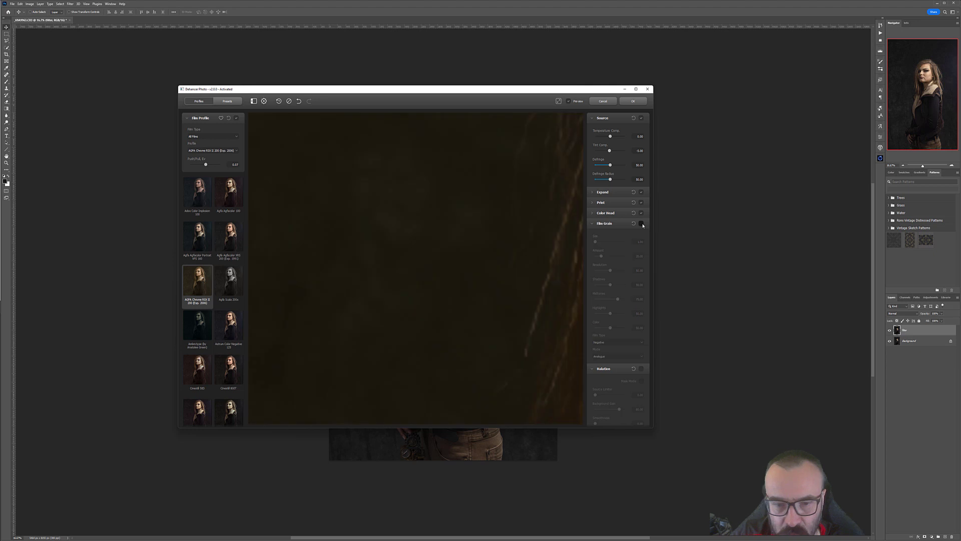
click(641, 223)
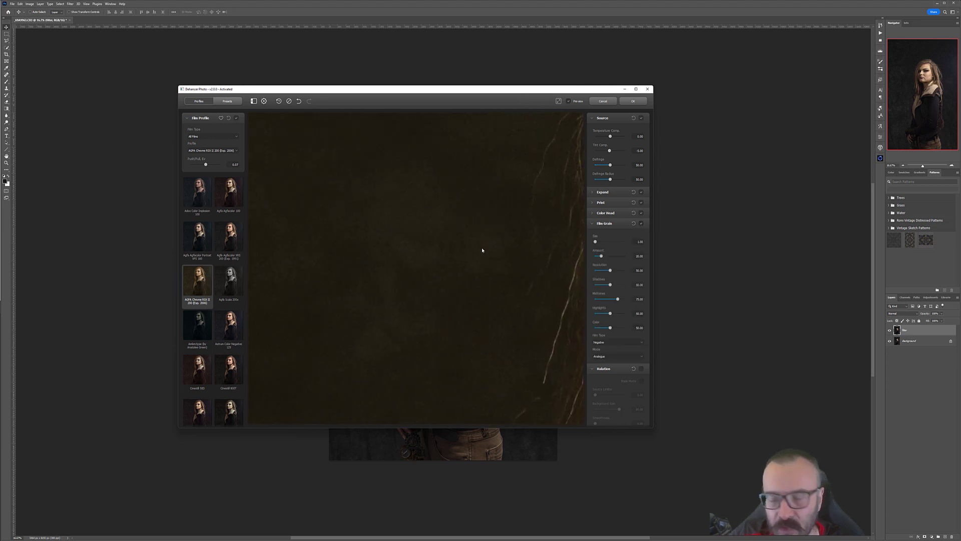
drag(493, 250, 487, 275)
drag(411, 264, 476, 263)
drag(497, 301, 445, 231)
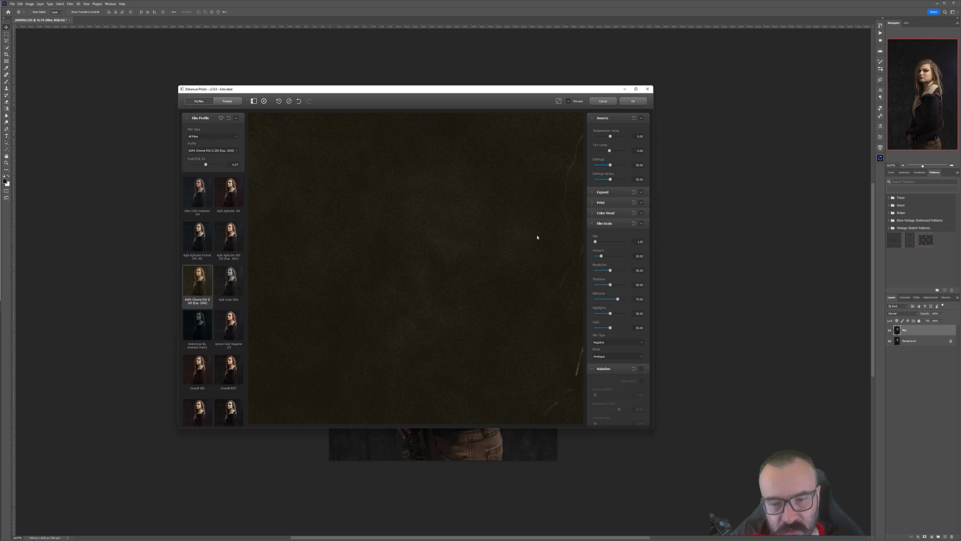
Step: Adjust the Film Grain Amount, Shadows and Color sliders while checking the grain in the preview
drag(537, 238, 508, 244)
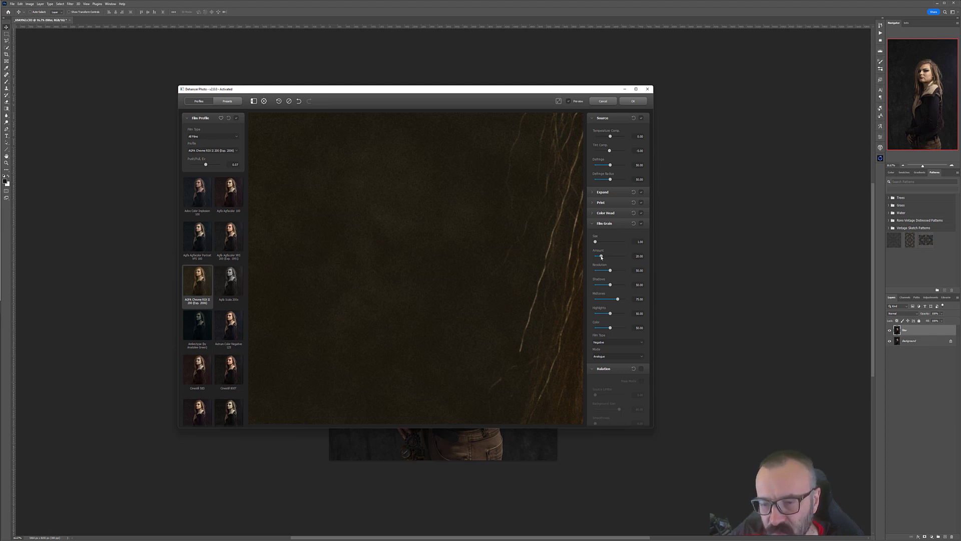
drag(601, 257, 622, 285)
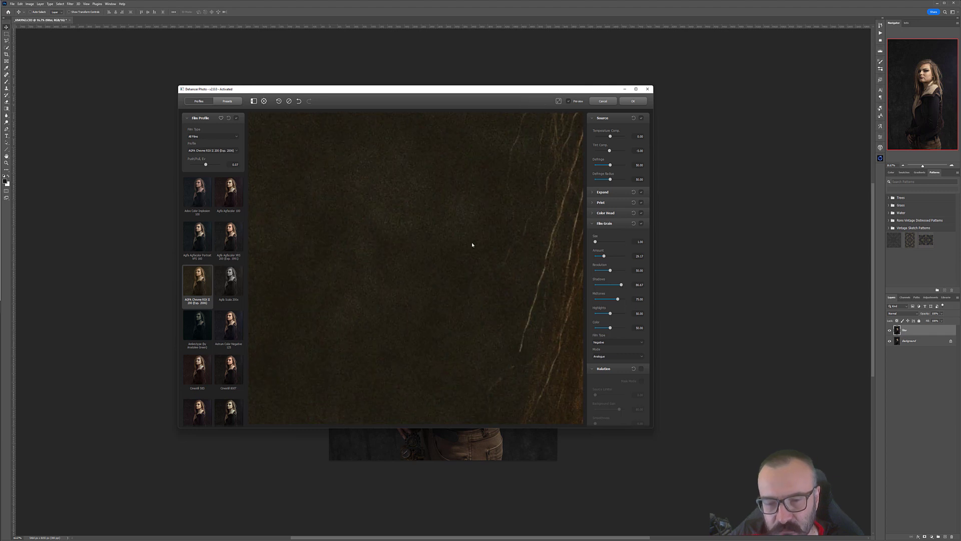
drag(621, 285, 611, 286)
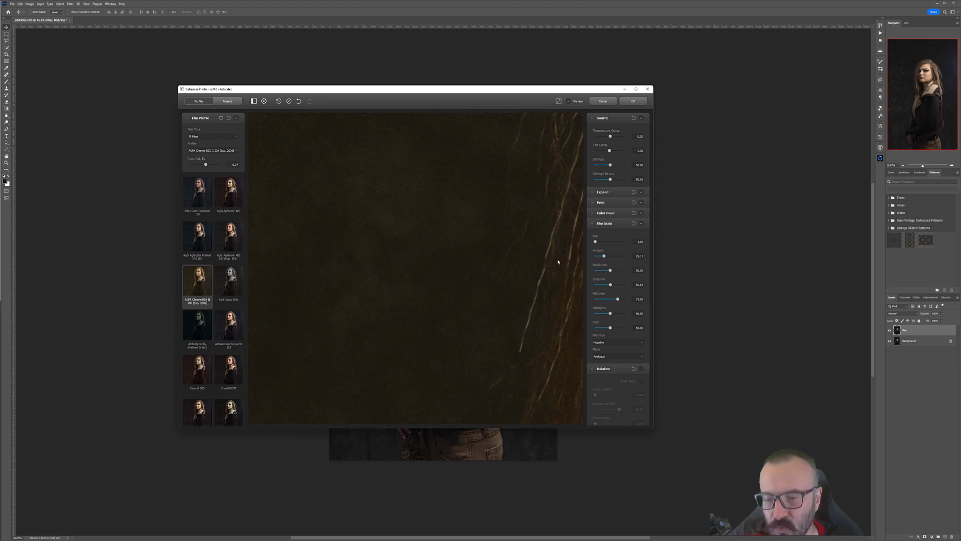
drag(610, 327, 599, 328)
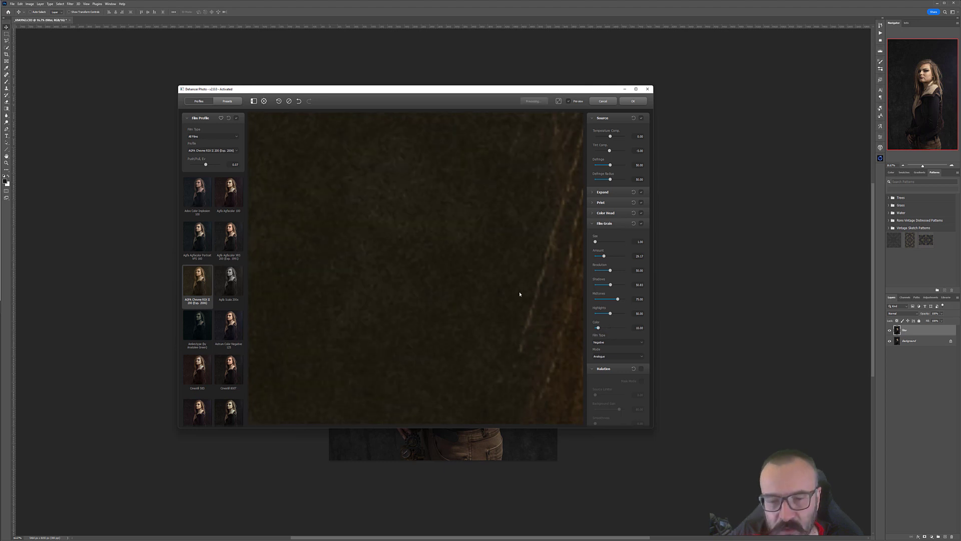
Step: Check the grain Film Type options and collapse the Film Grain section
drag(555, 257, 582, 177)
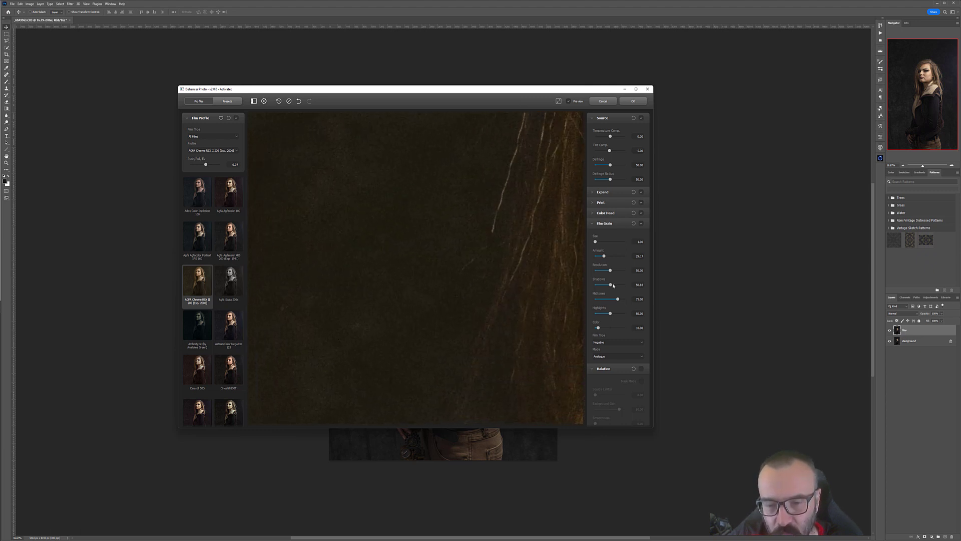
click(628, 342)
click(641, 339)
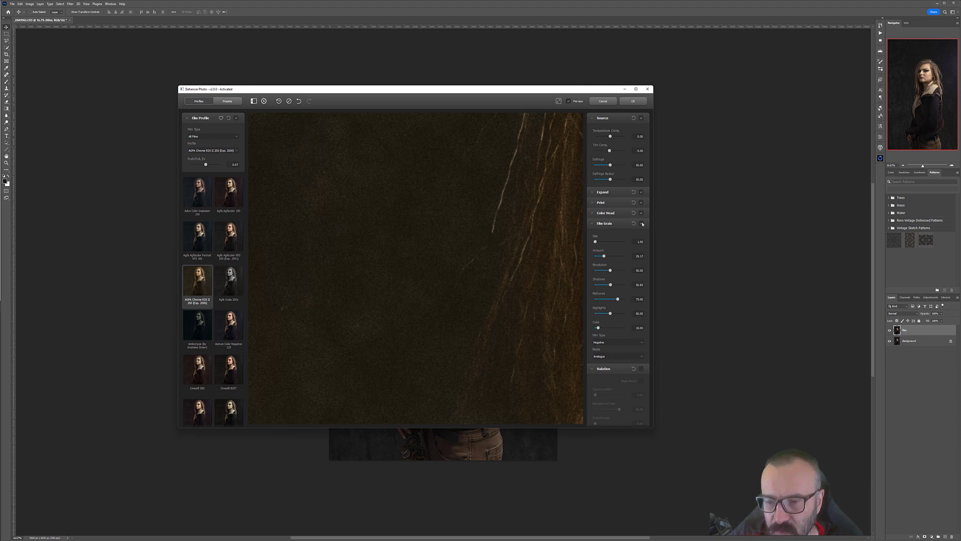
click(594, 224)
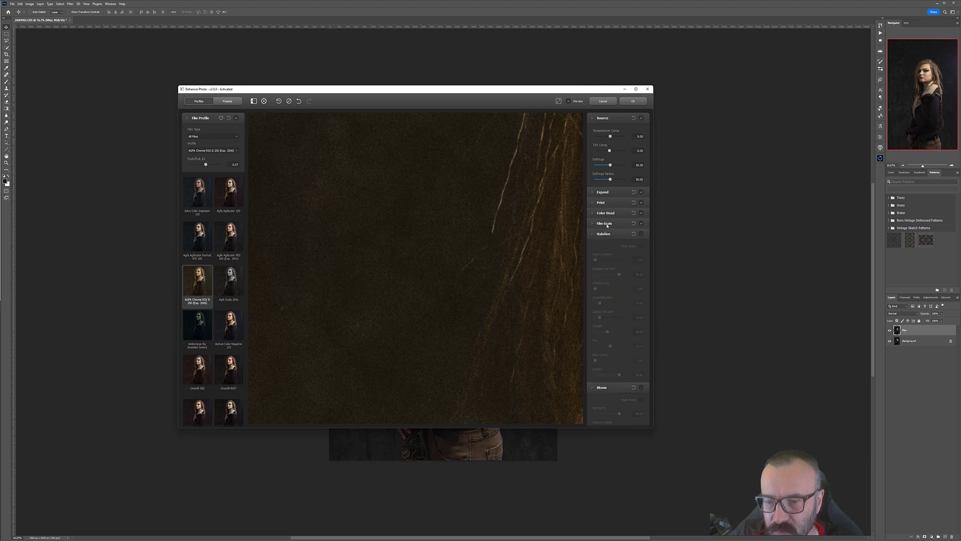
Step: Try enabling the Halation effect, then switch it off and collapse its section
click(642, 235)
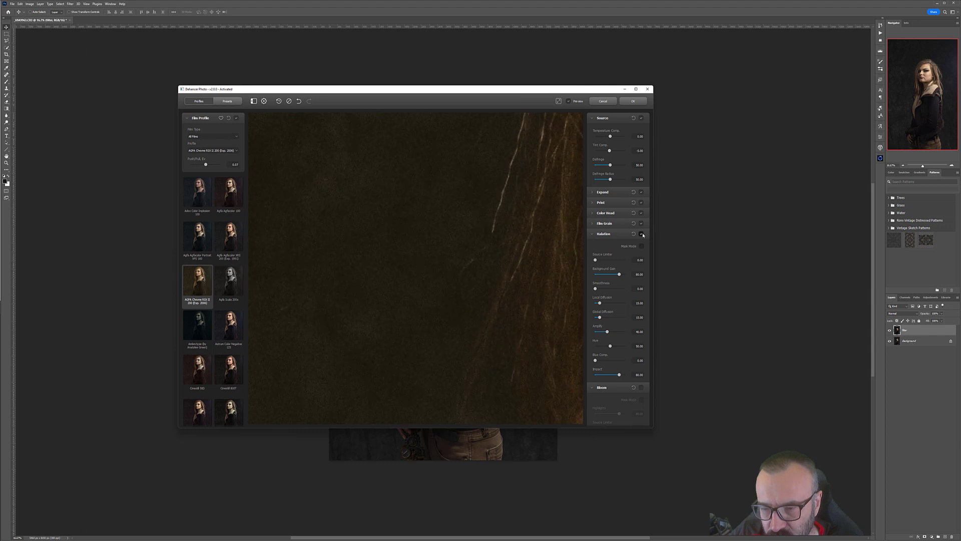
click(641, 234)
click(612, 234)
click(605, 236)
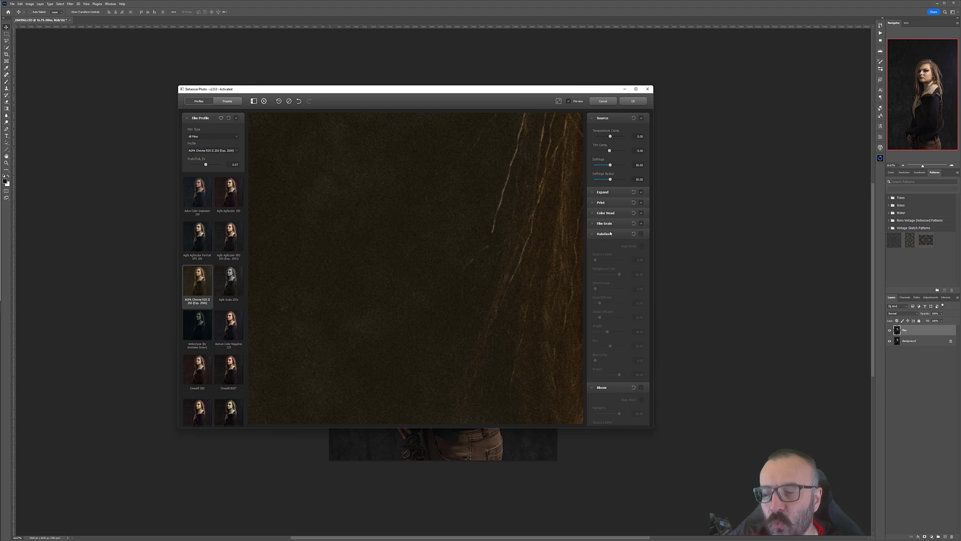
click(594, 235)
Step: Enable the Bloom effect and adjust its Highlights, Source Limiter and Details sliders on the face
drag(540, 241, 315, 226)
drag(553, 191, 345, 240)
drag(486, 237, 430, 245)
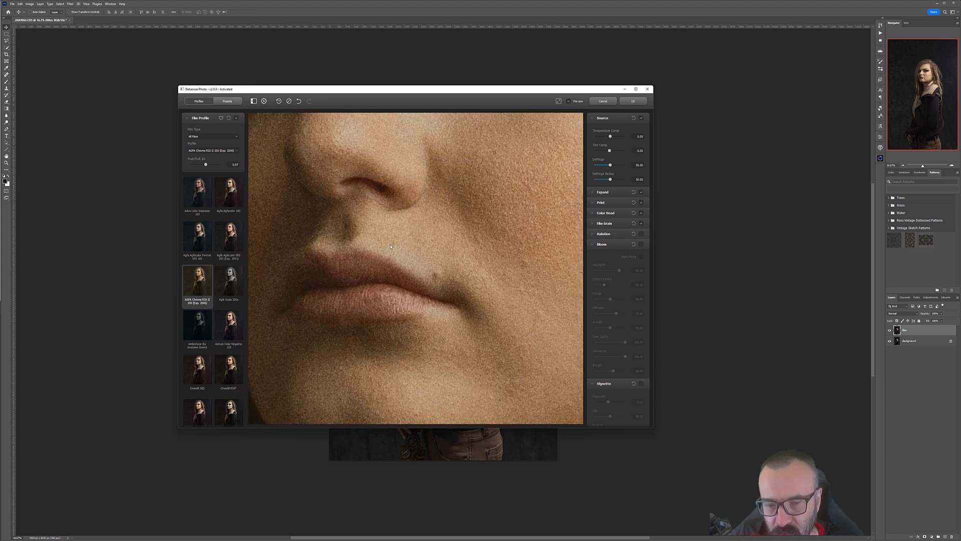
click(640, 245)
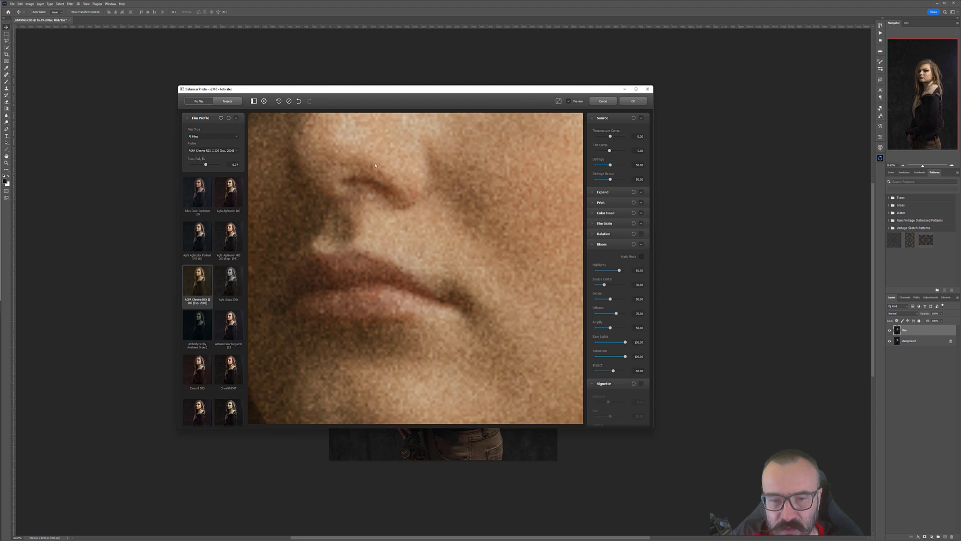
drag(392, 185, 387, 226)
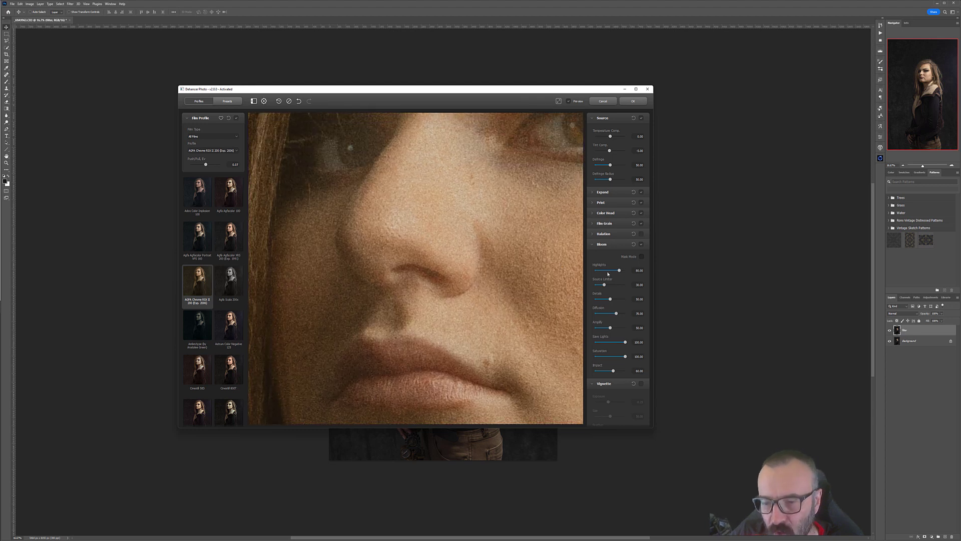
drag(620, 271, 610, 299)
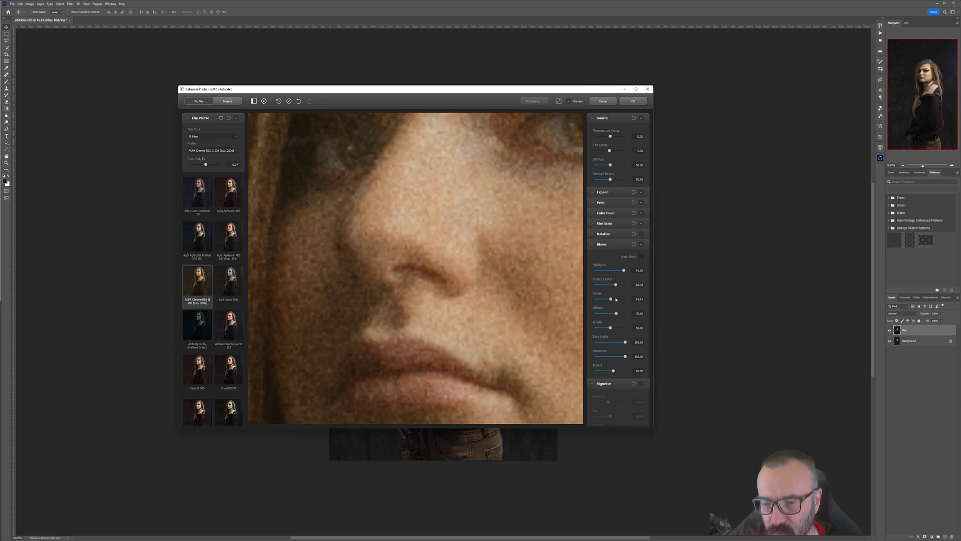
click(616, 299)
click(619, 327)
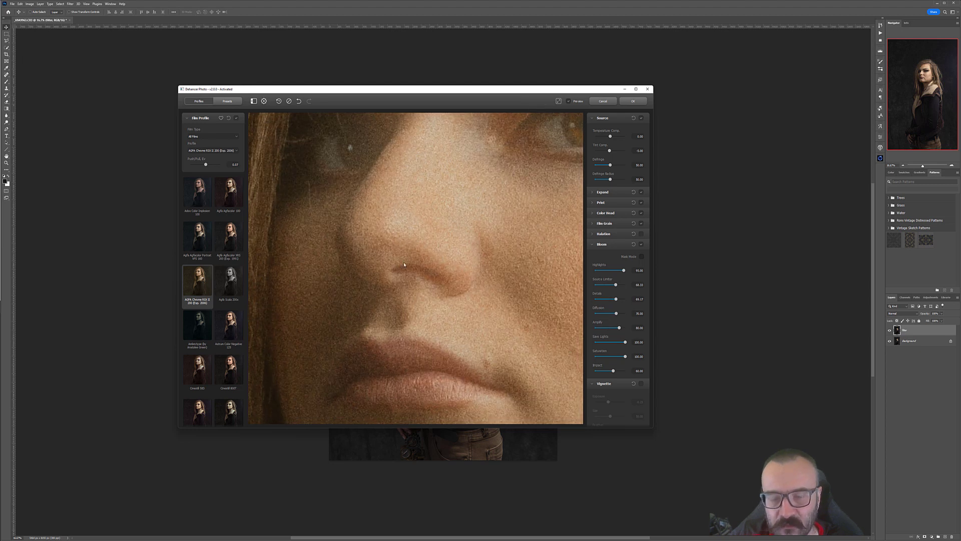
Step: Zoom around the eyes and face, toggling Bloom off and on to compare its effect
scroll(404, 263, up, 2)
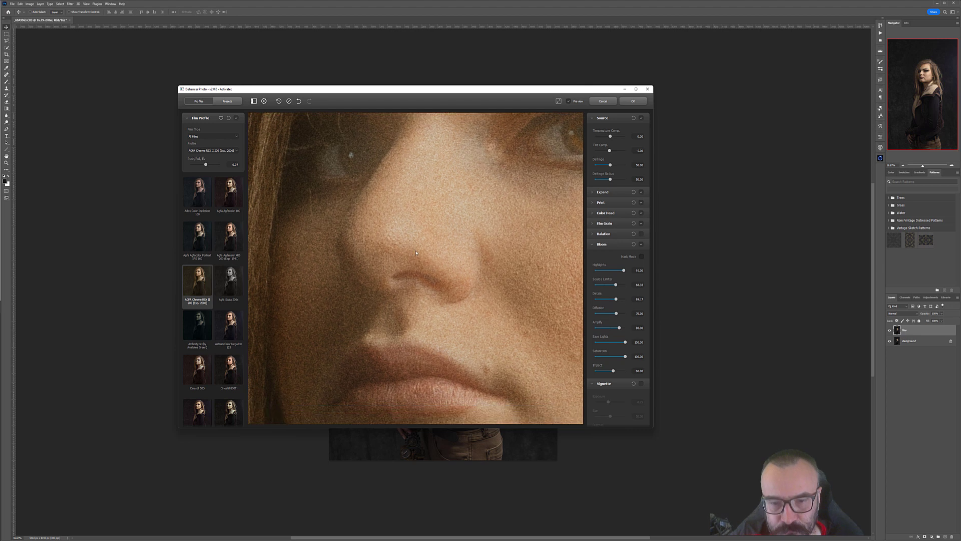
scroll(510, 148, up, 5)
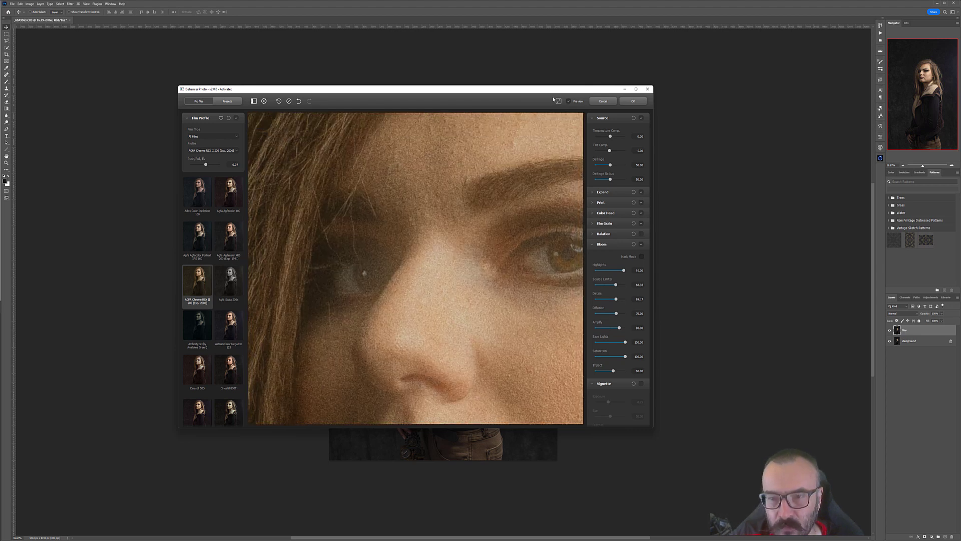
scroll(503, 182, up, 4)
scroll(455, 196, down, 6)
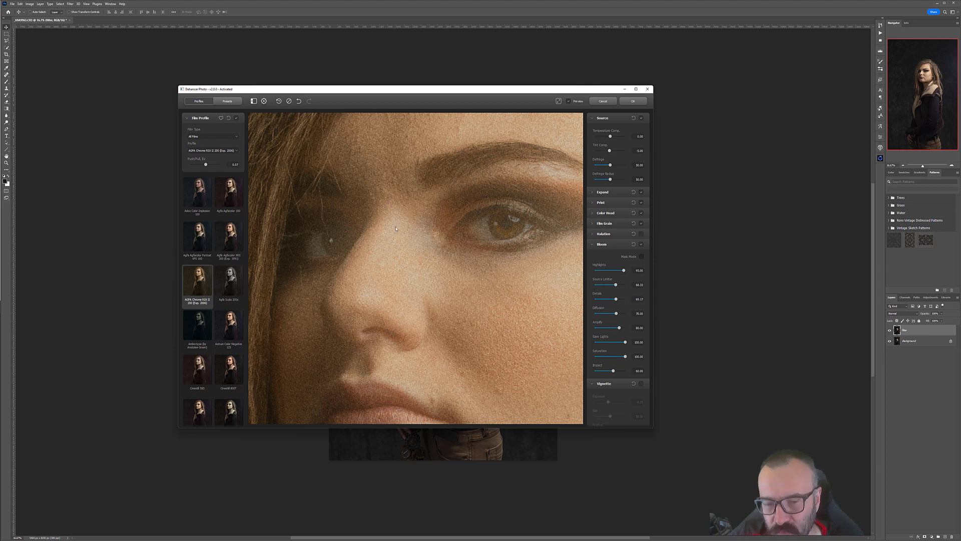
click(641, 244)
click(642, 244)
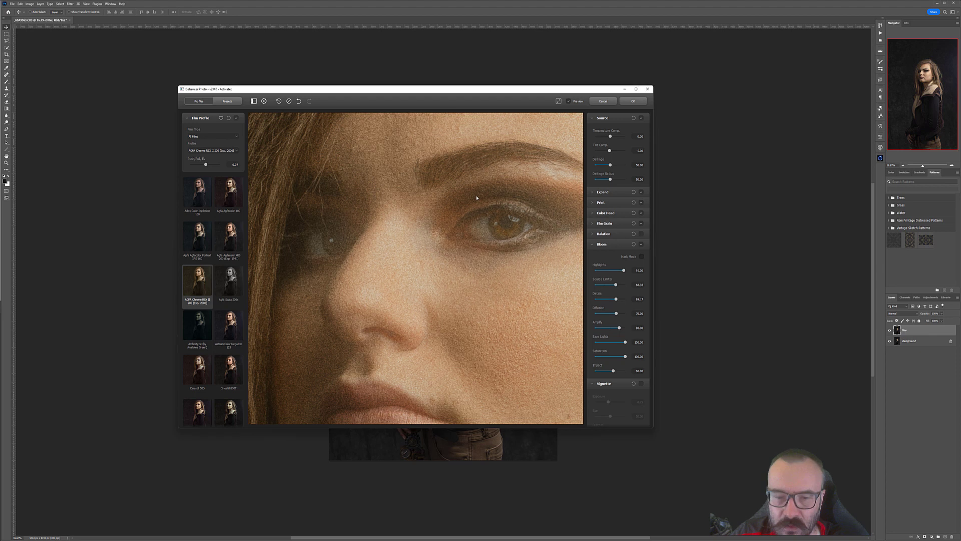
drag(464, 260, 462, 233)
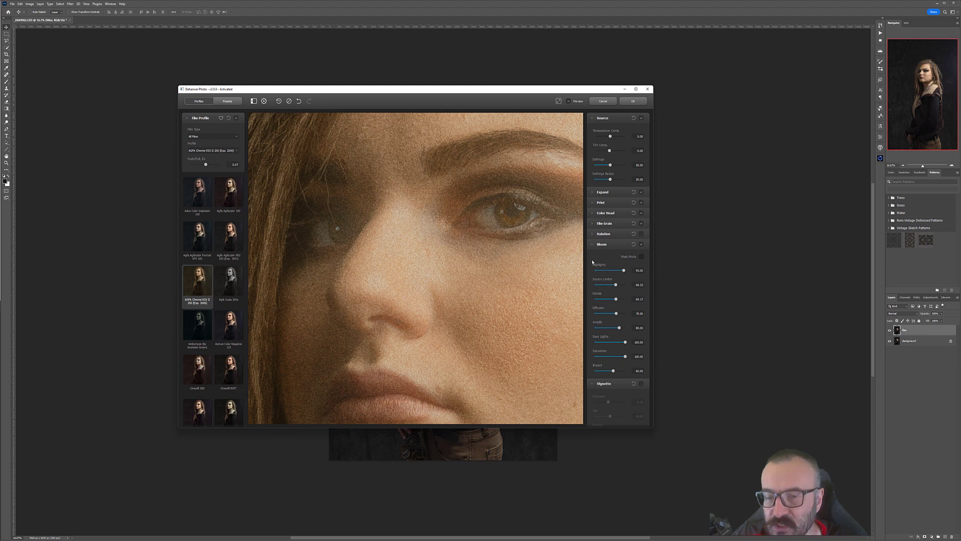
Step: Switch Bloom off, collapse its section, and enable the Vignette effect
click(642, 245)
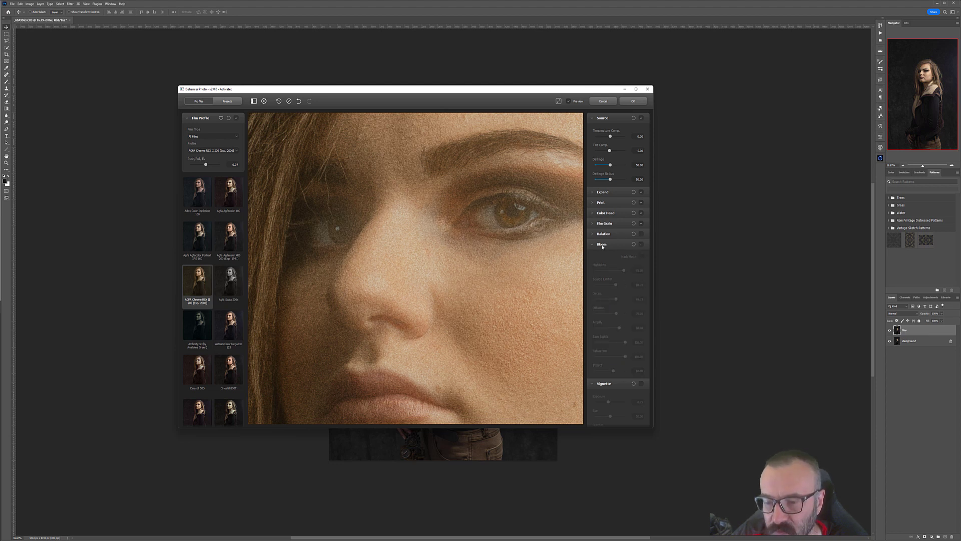
click(593, 244)
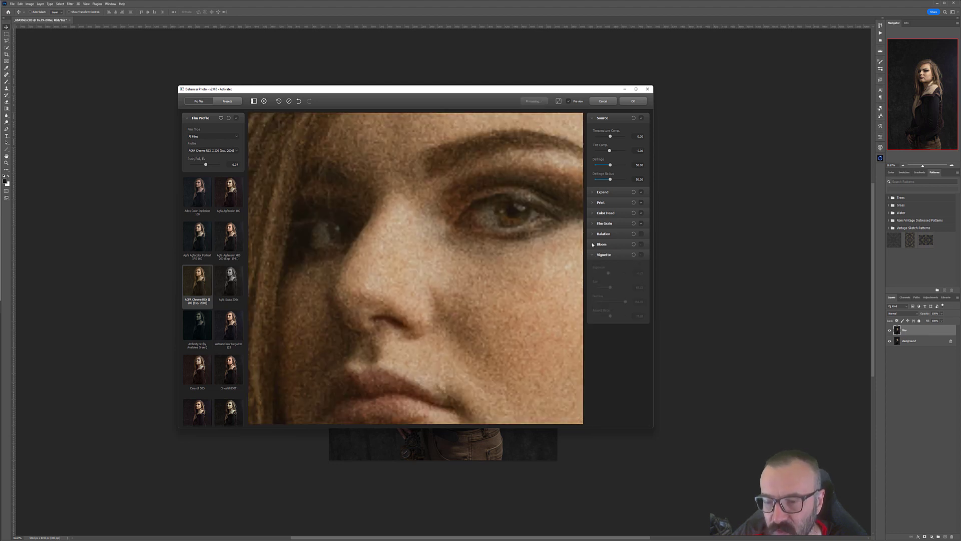
click(641, 256)
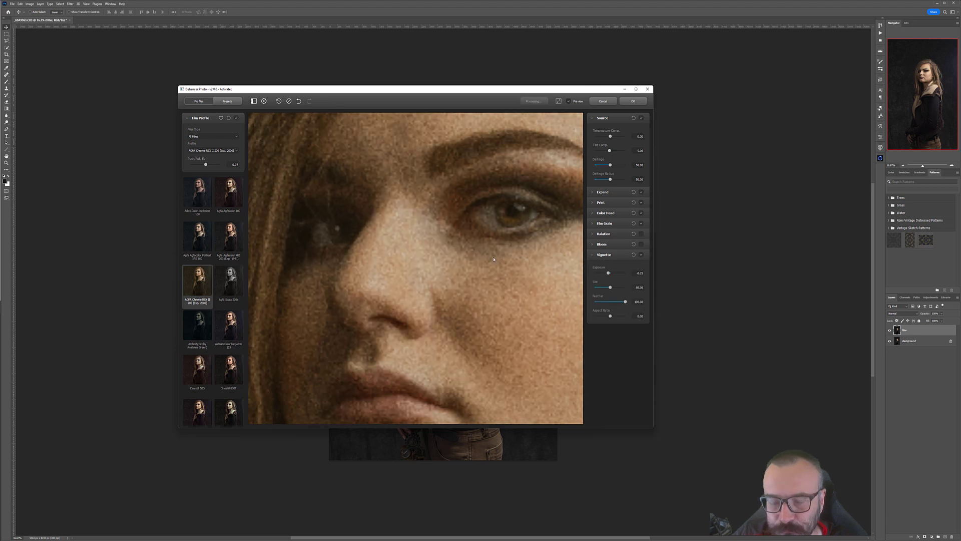
Step: Adjust the Vignette Size and Feather sliders on the full portrait
scroll(494, 259, up, 8)
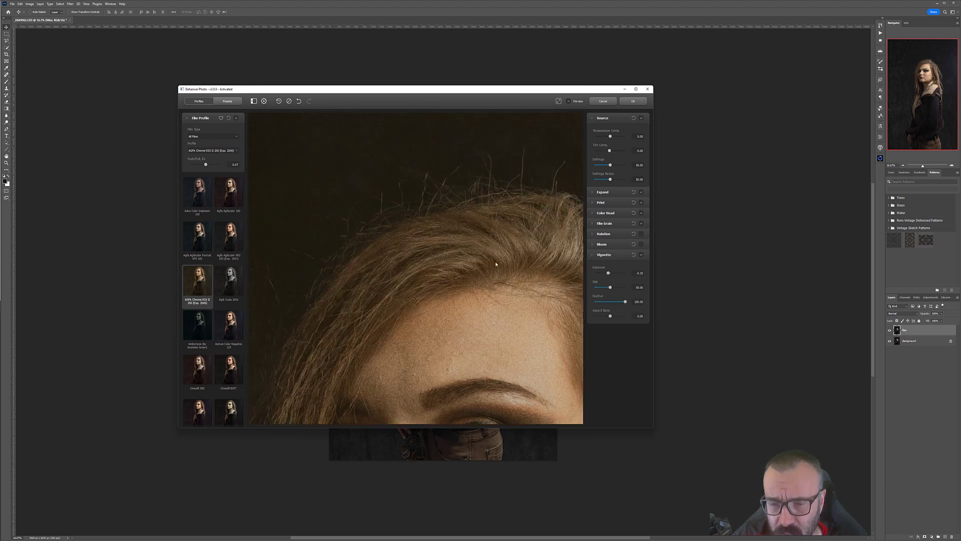
scroll(496, 264, down, 3)
drag(524, 320, 503, 196)
scroll(477, 280, down, 2)
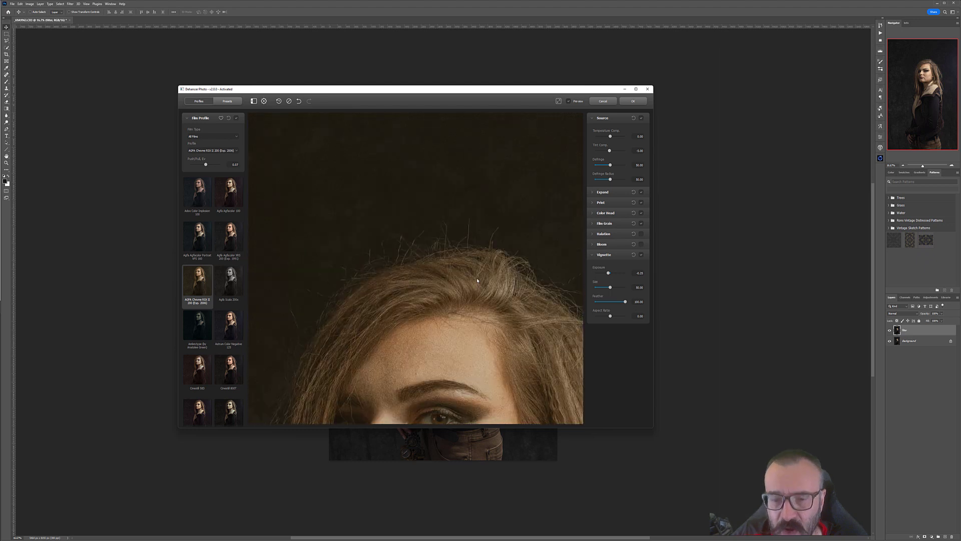
scroll(477, 280, up, 12)
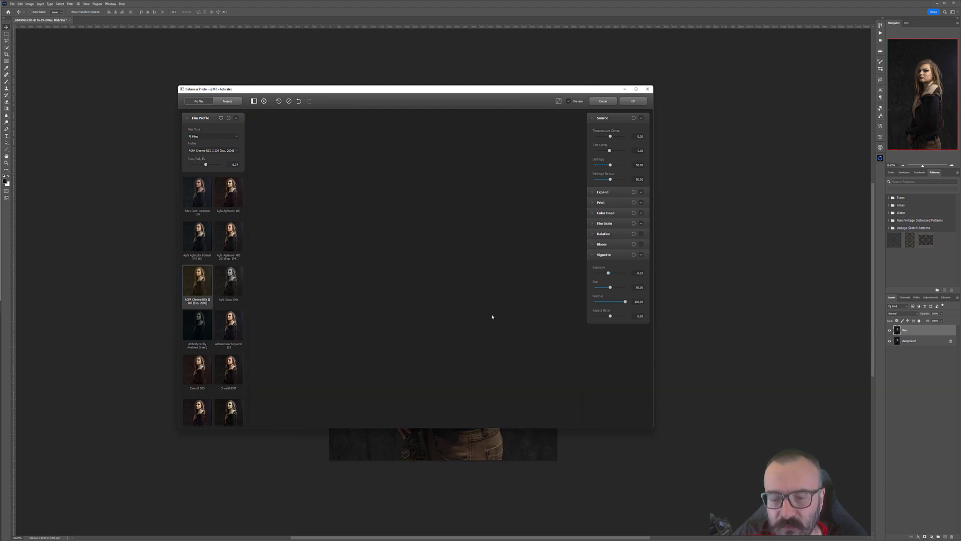
drag(491, 309, 506, 160)
drag(496, 301, 512, 107)
drag(484, 321, 488, 214)
scroll(487, 215, down, 4)
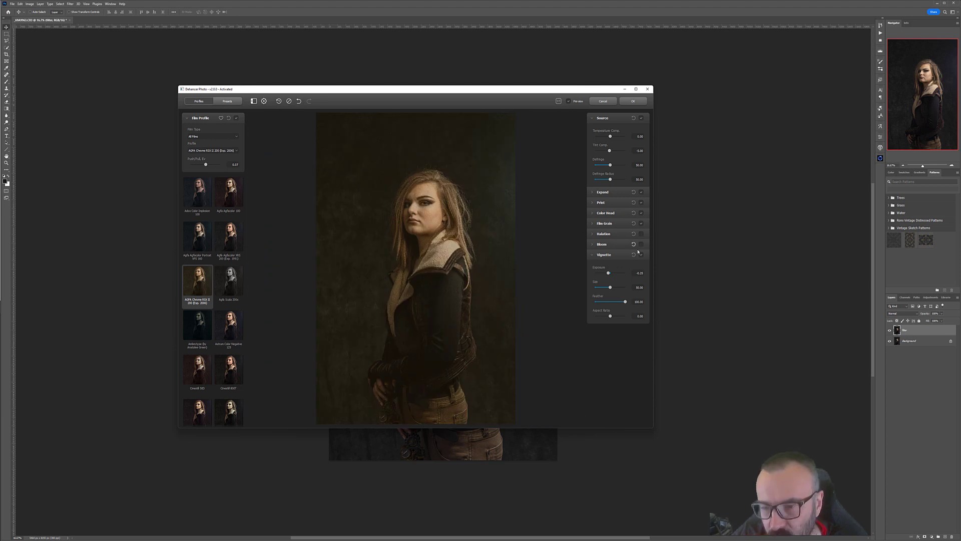
click(622, 288)
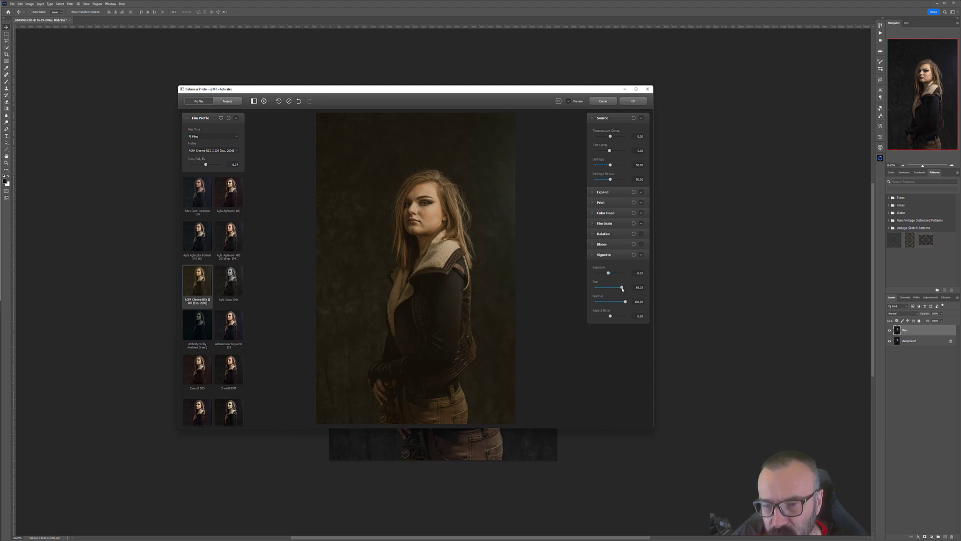
click(606, 302)
click(629, 301)
Step: Darken the Vignette Exposure to a negative value and fine-tune its Size and Feather
mouse_move(608, 273)
mouse_down()
mouse_move(590, 272)
mouse_move(627, 270)
mouse_up()
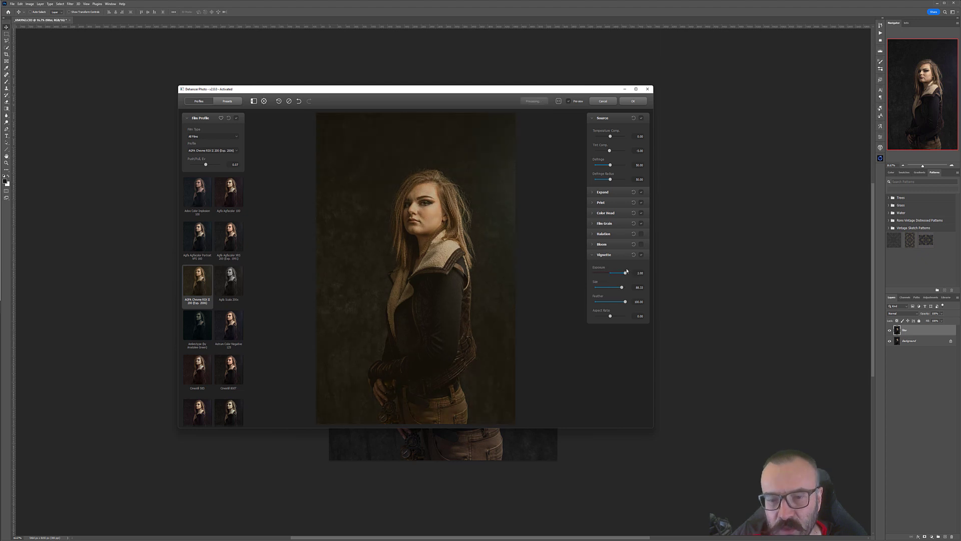
click(601, 272)
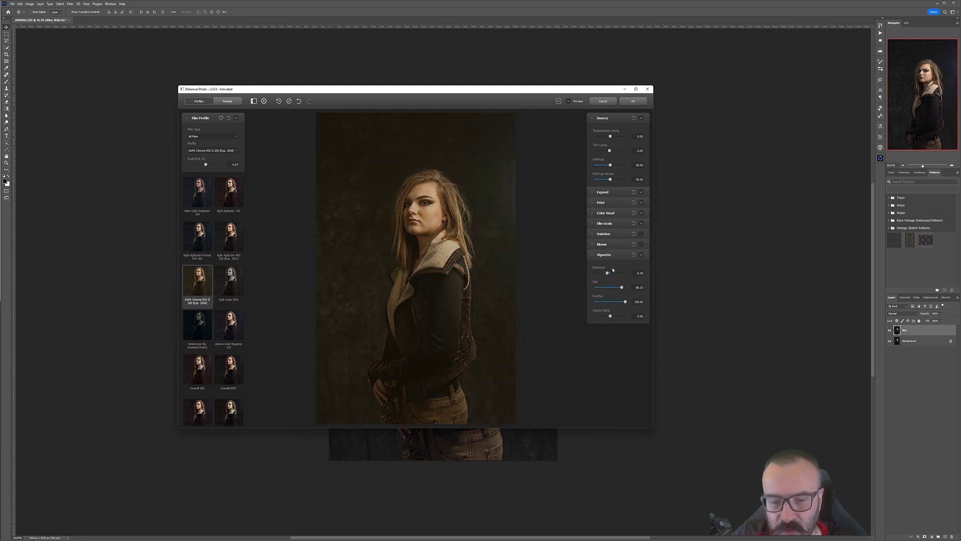
click(602, 272)
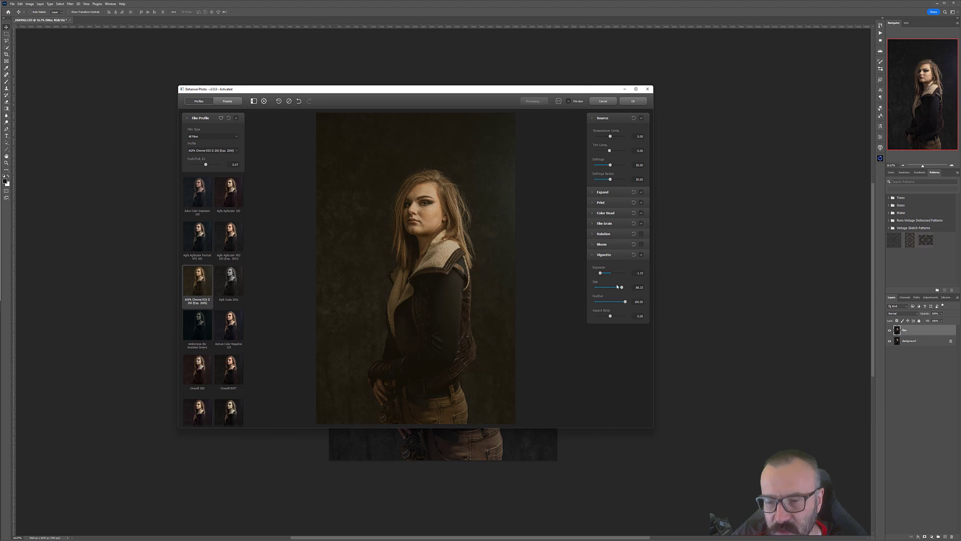
drag(621, 289, 615, 289)
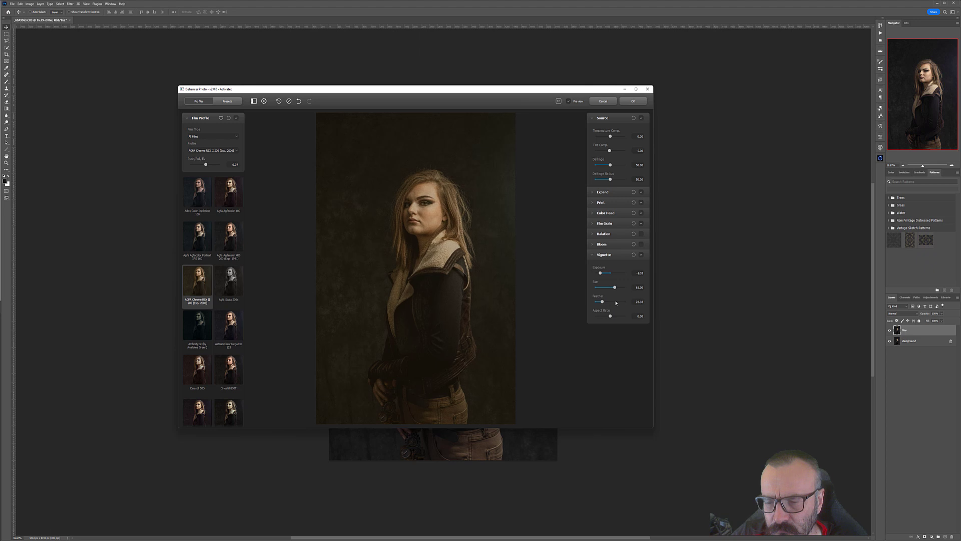
drag(621, 303, 618, 303)
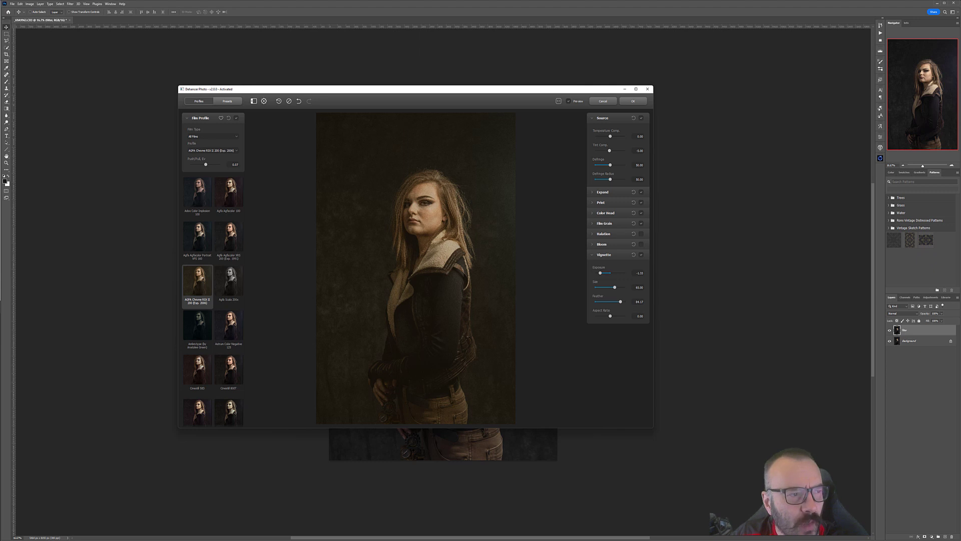
Step: Expand the Expand section and reopen the Vignette settings to review them
click(600, 195)
click(596, 192)
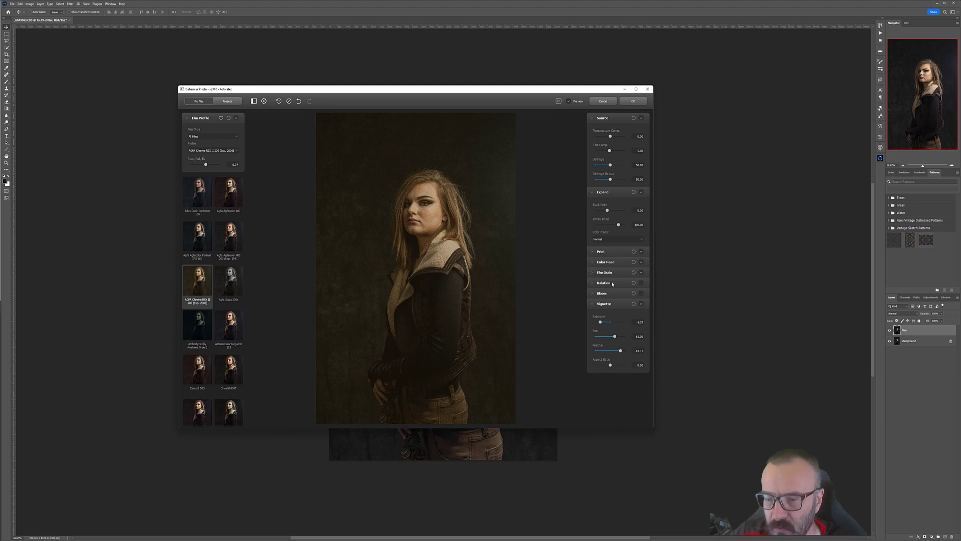
click(594, 305)
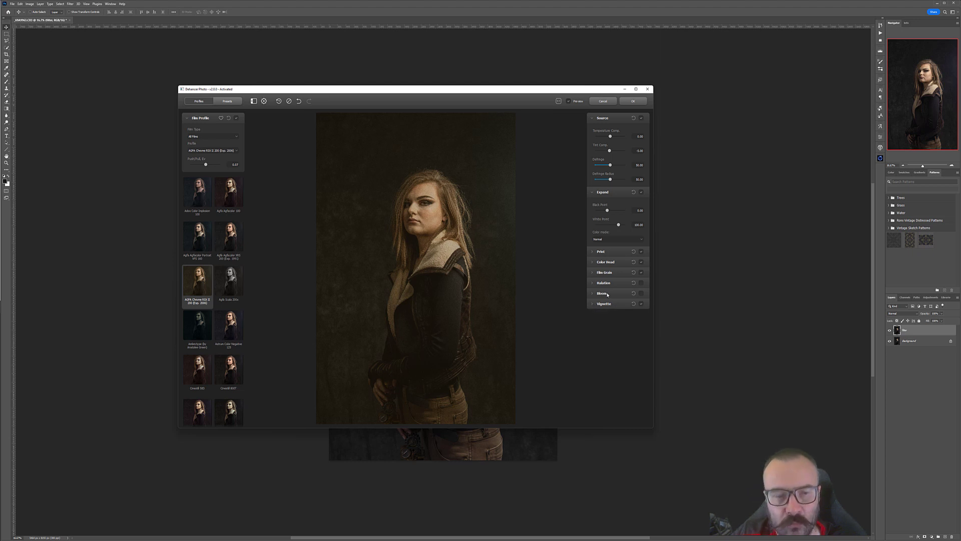
click(594, 292)
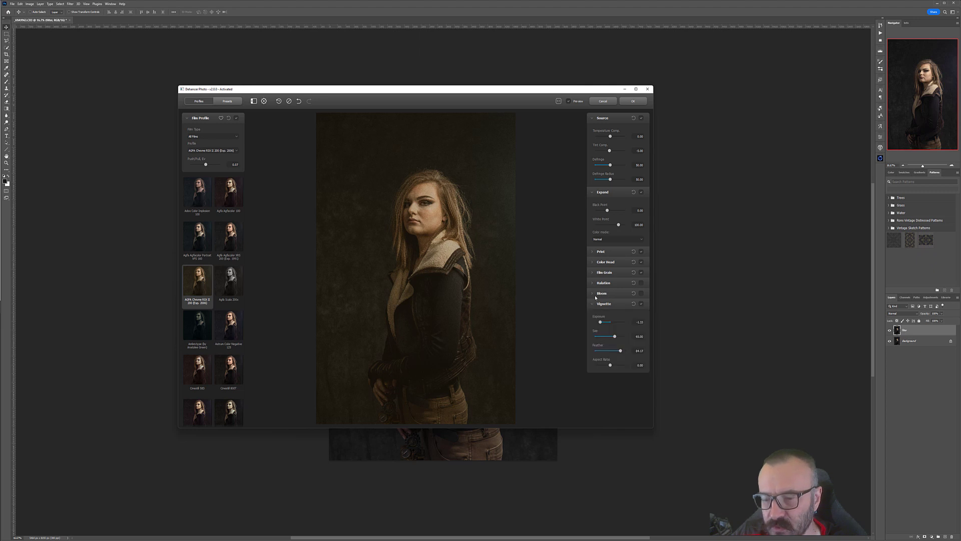
Step: Collapse the Vignette section and expand the Print settings in the Dehancer panel
click(594, 262)
click(593, 251)
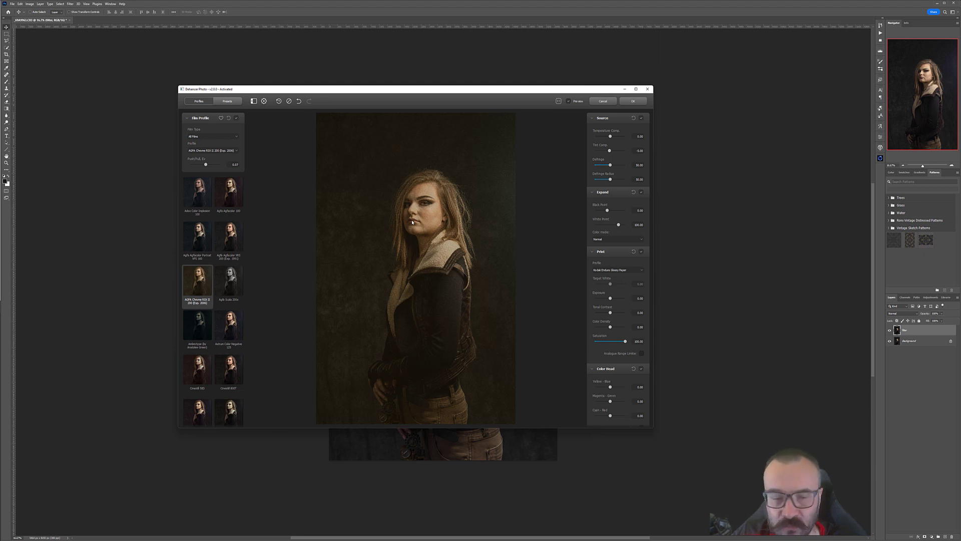
drag(502, 107, 487, 77)
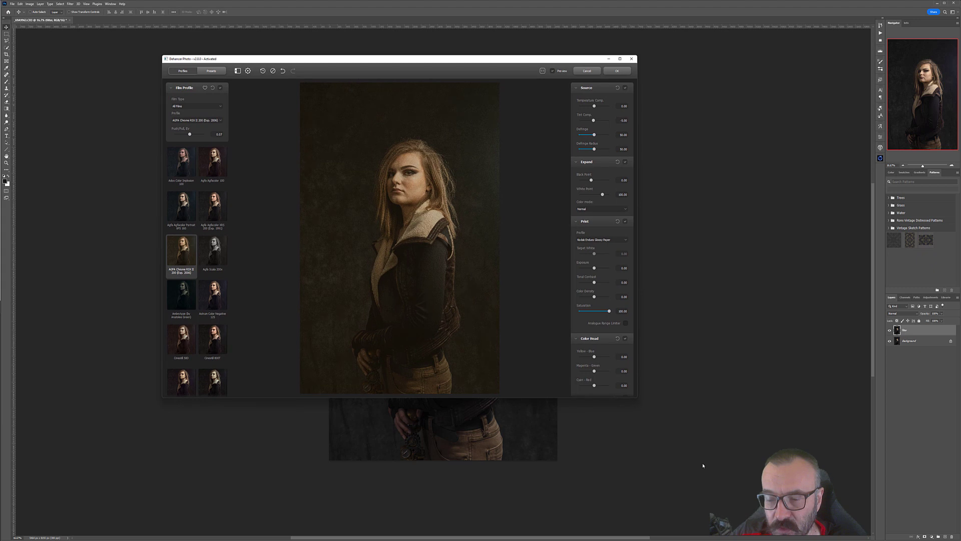
drag(475, 65, 499, 95)
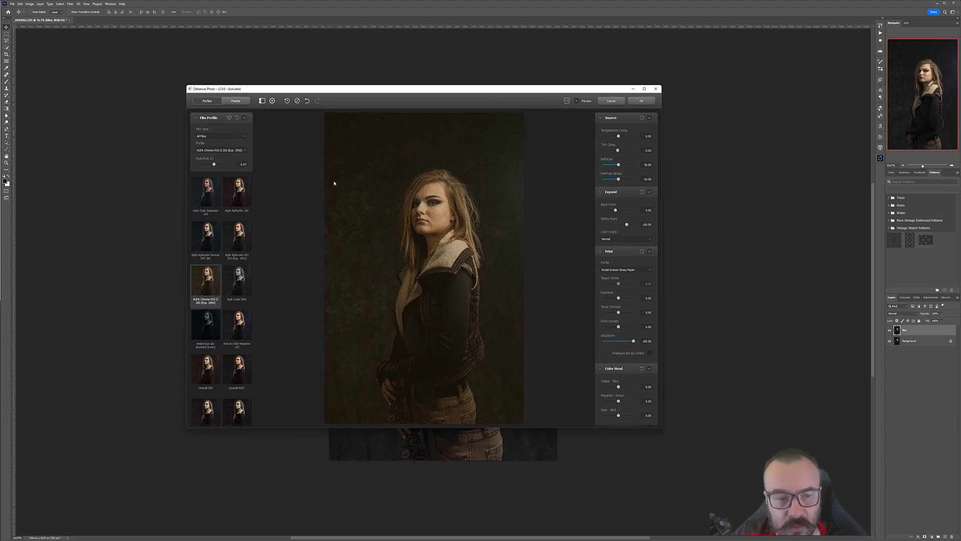
Step: Preview the Adox Color Implosion, Agfa Agfacolor, Agfa Scala 200x, Ambrotype and Cinestill 50D film profiles on the portrait
click(206, 192)
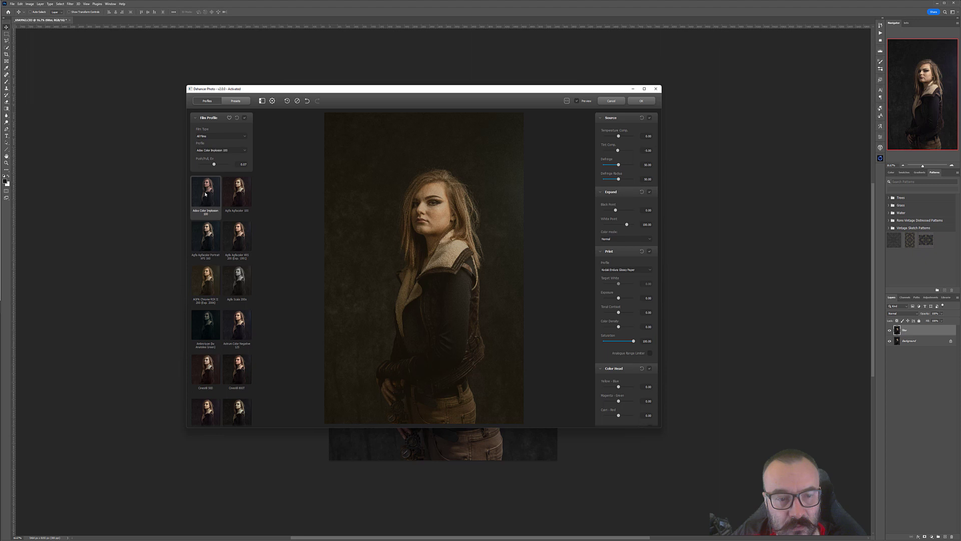
click(239, 197)
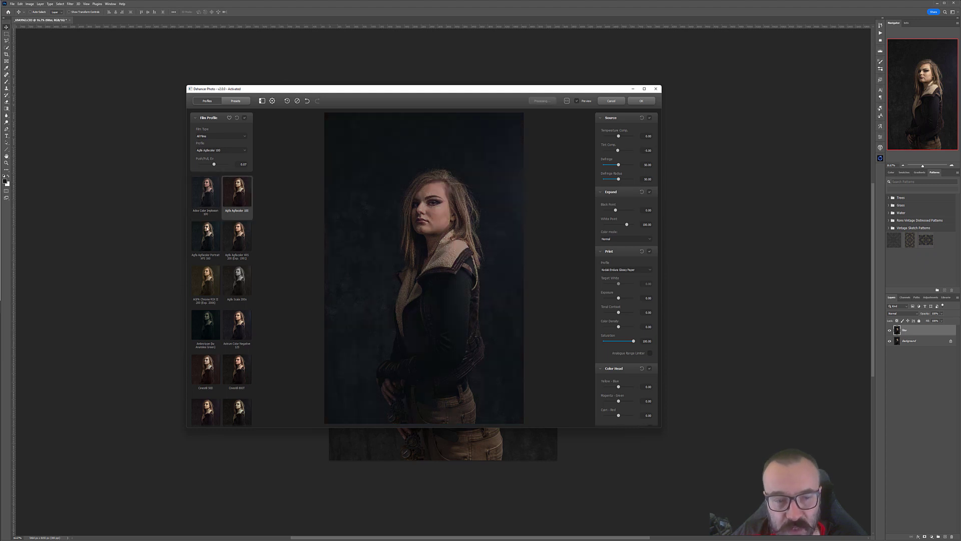
click(244, 241)
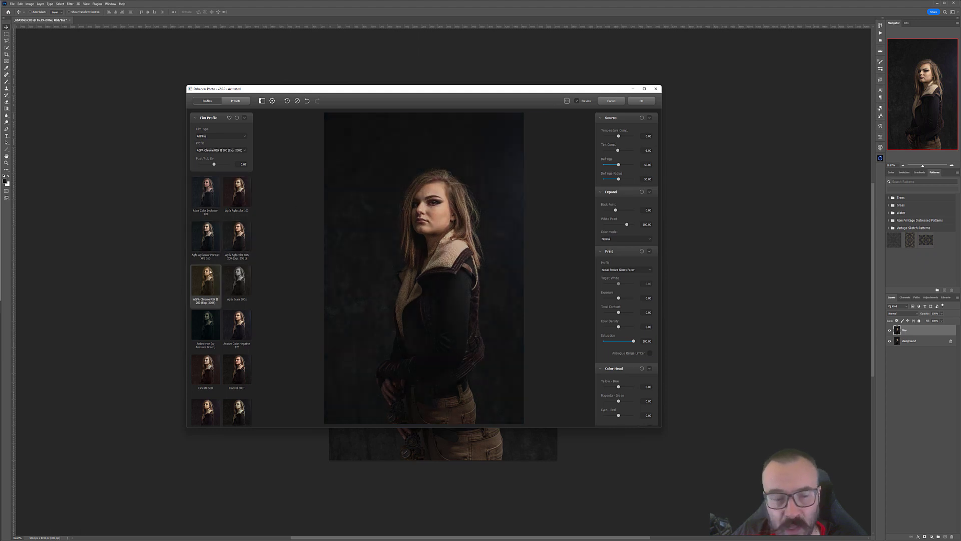
click(238, 278)
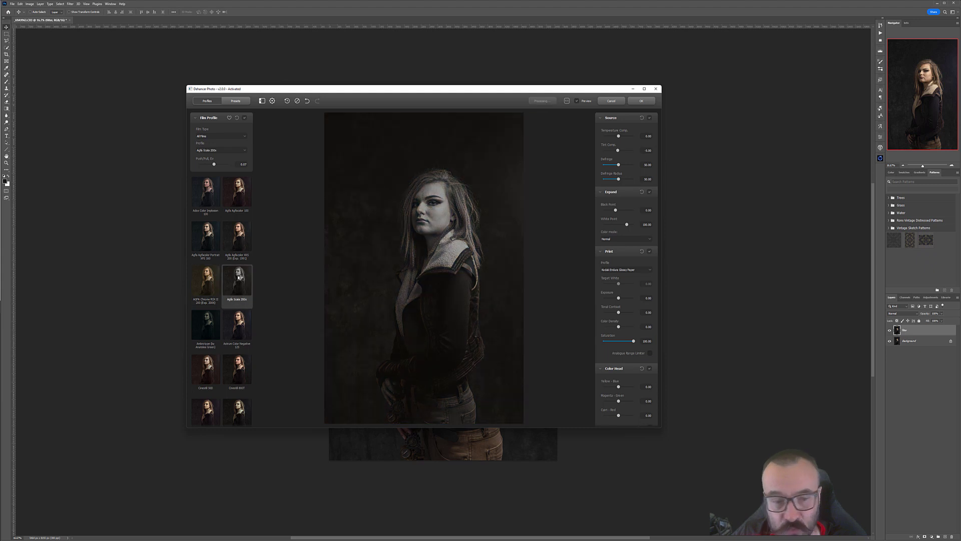
click(209, 322)
click(206, 370)
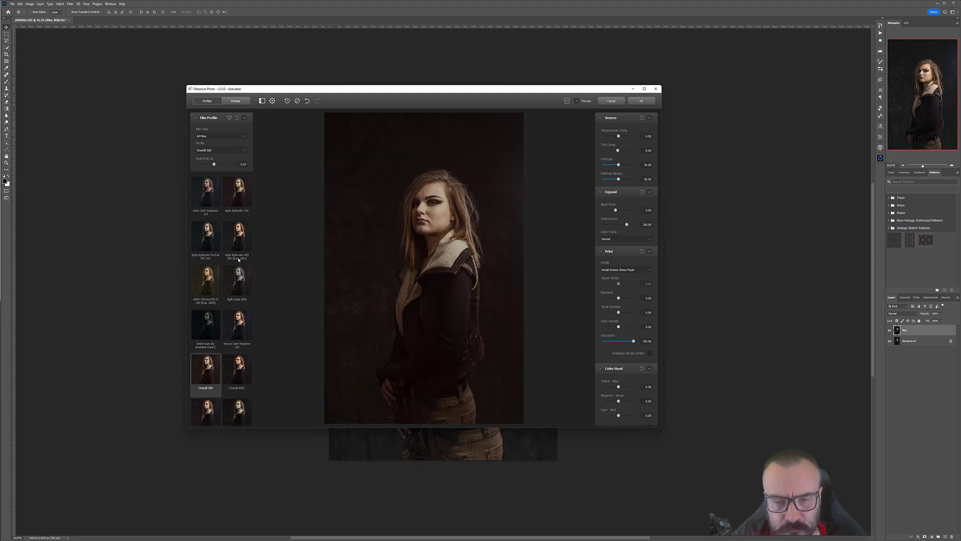
Step: Preview the Cinestill 800T and Fujichrome film profiles, then reselect the AGFA Chrome RSX II 200 profile
scroll(225, 263, down, 2)
click(240, 304)
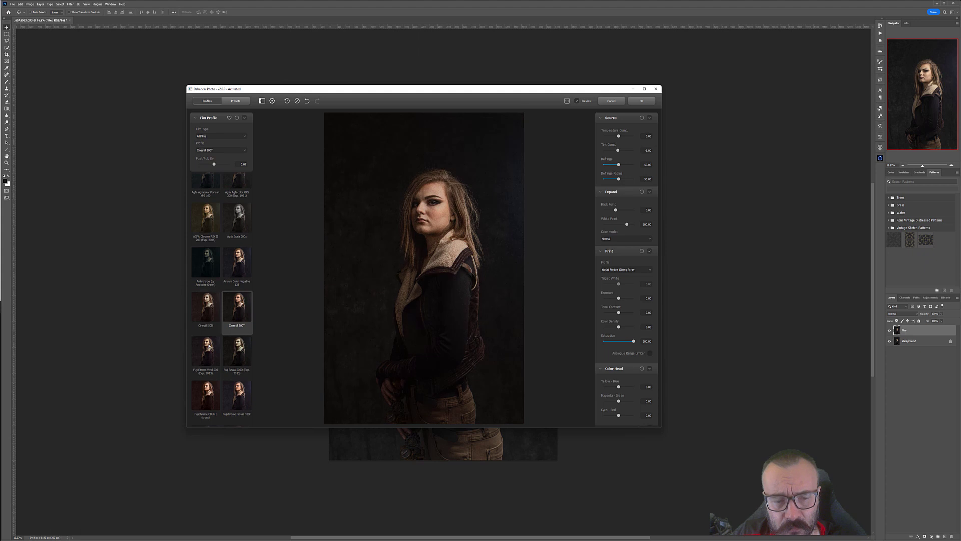
click(209, 348)
click(205, 396)
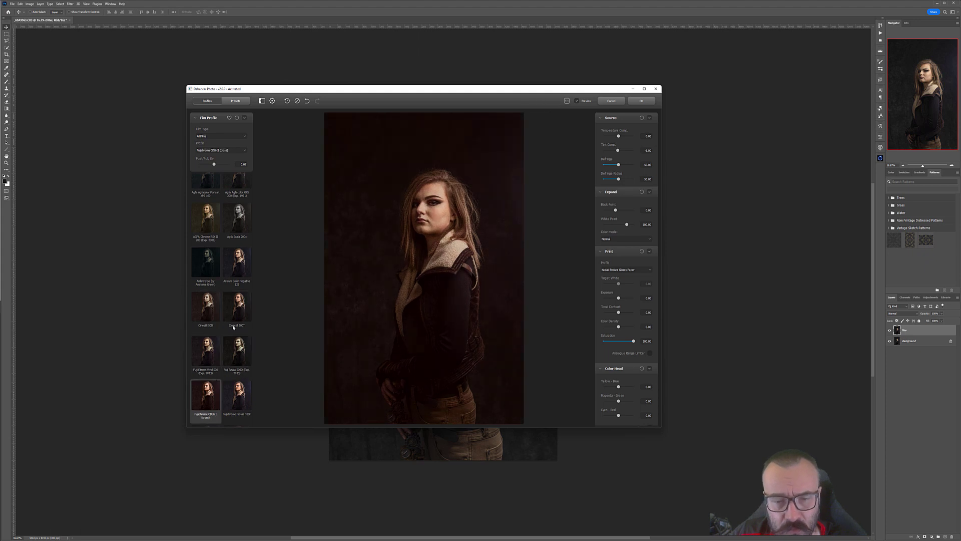
scroll(231, 301, up, 2)
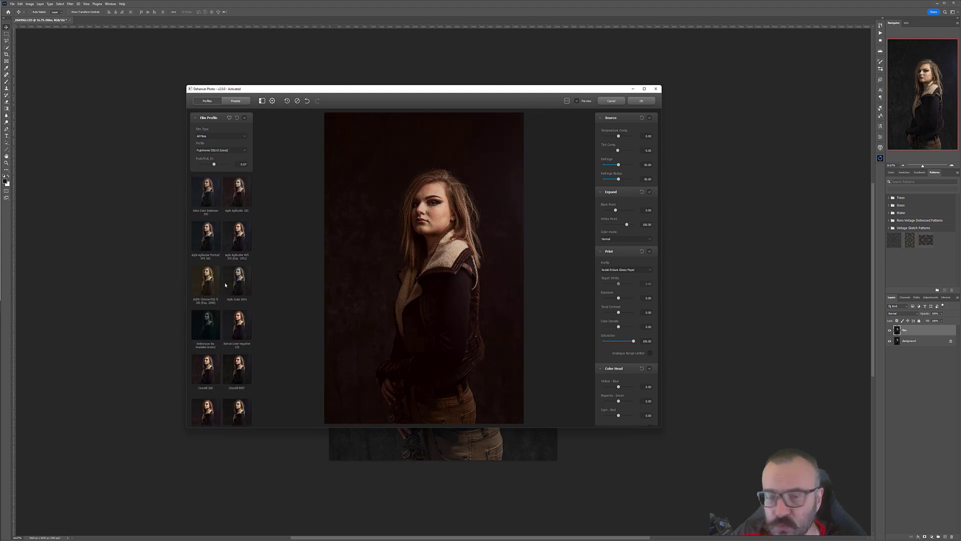
click(211, 279)
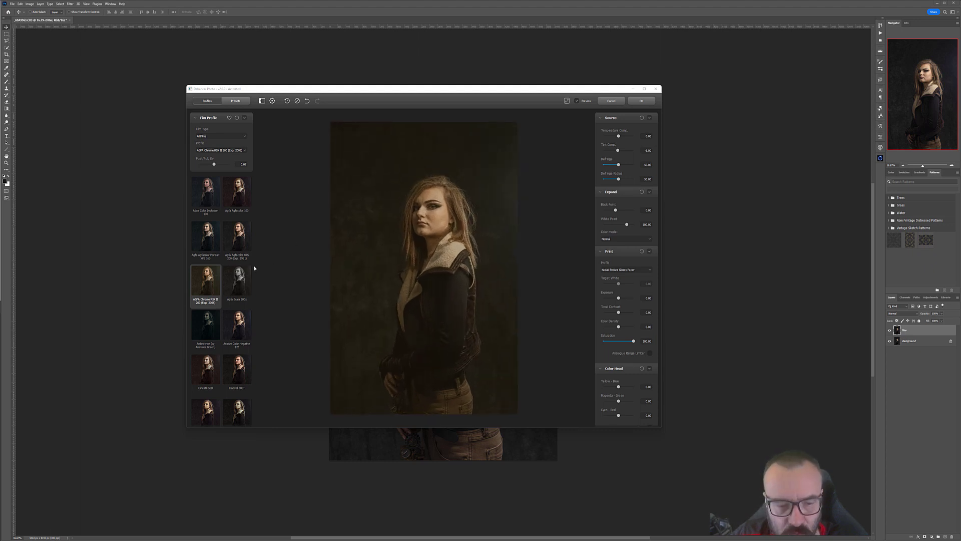
Step: Compare the Cinestill 50D and several Fujifilm and Fujichrome film profiles on the portrait
click(211, 367)
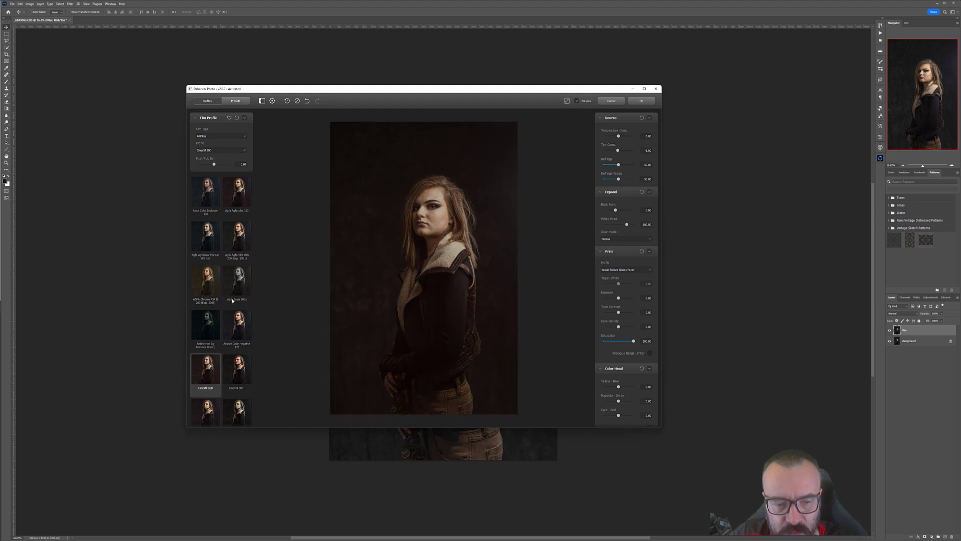
scroll(241, 263, down, 3)
click(205, 304)
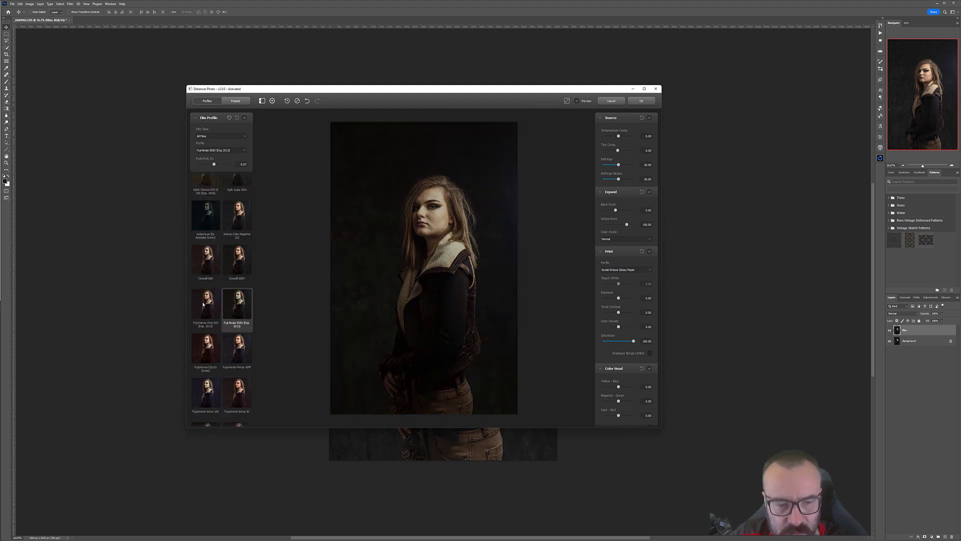
click(237, 346)
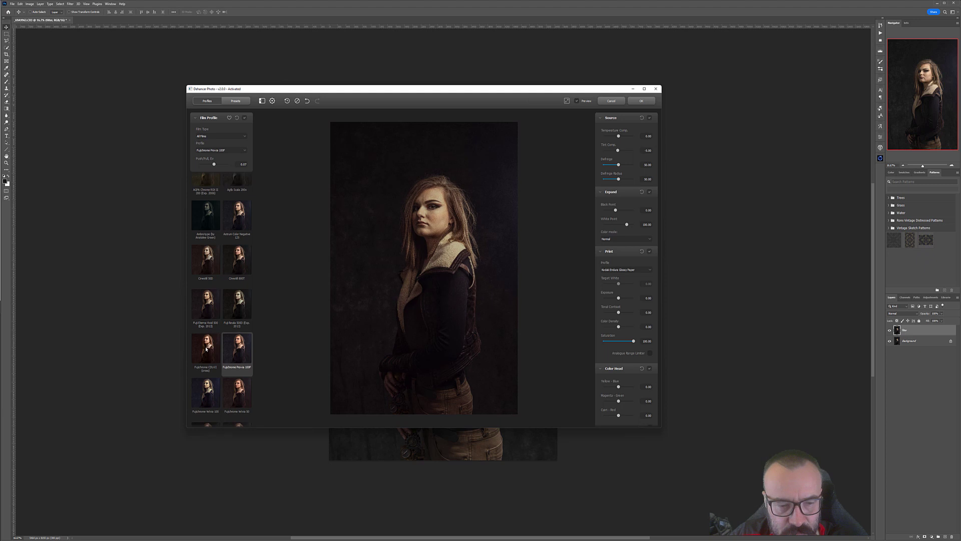
click(206, 346)
scroll(226, 301, down, 2)
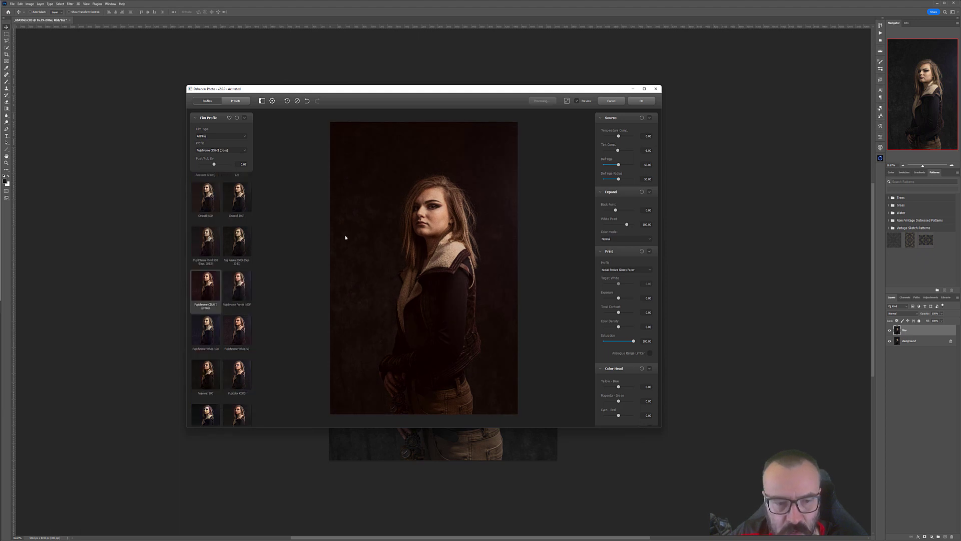
click(237, 331)
click(205, 331)
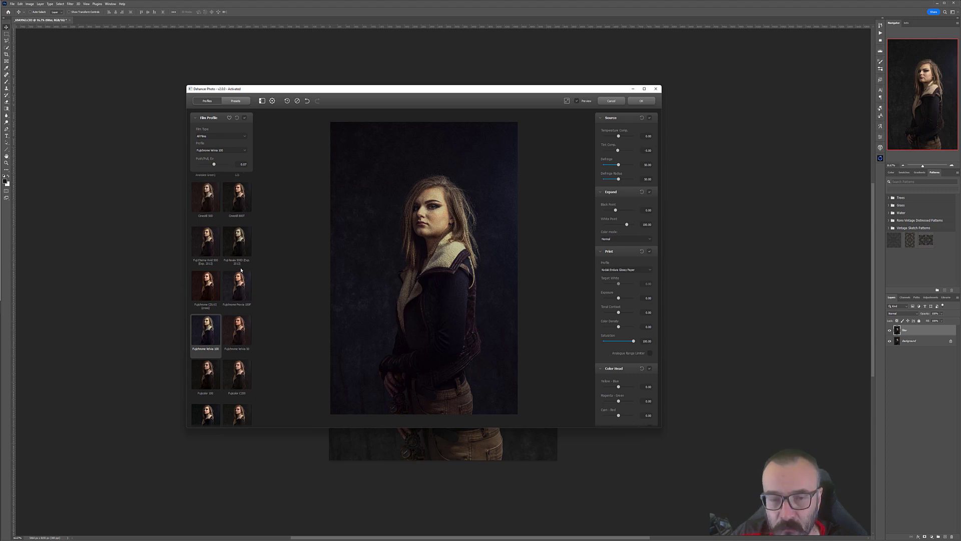
Step: Preview the Fujifilm Eterna and Ilford HP5 Plus 400 profiles and select the Fujifilm Neopan Acros 100 profile
scroll(244, 269, down, 2)
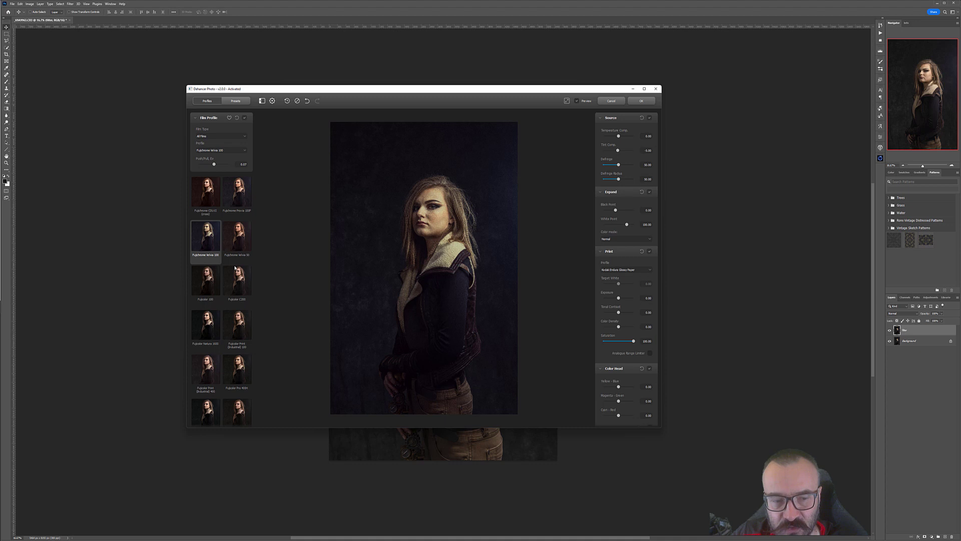
scroll(235, 268, down, 1)
click(241, 405)
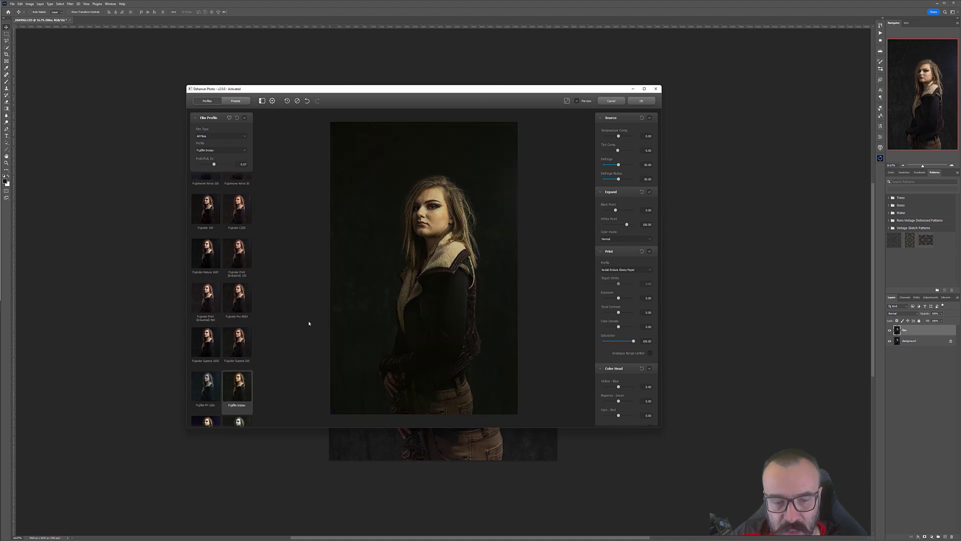
scroll(223, 287, down, 3)
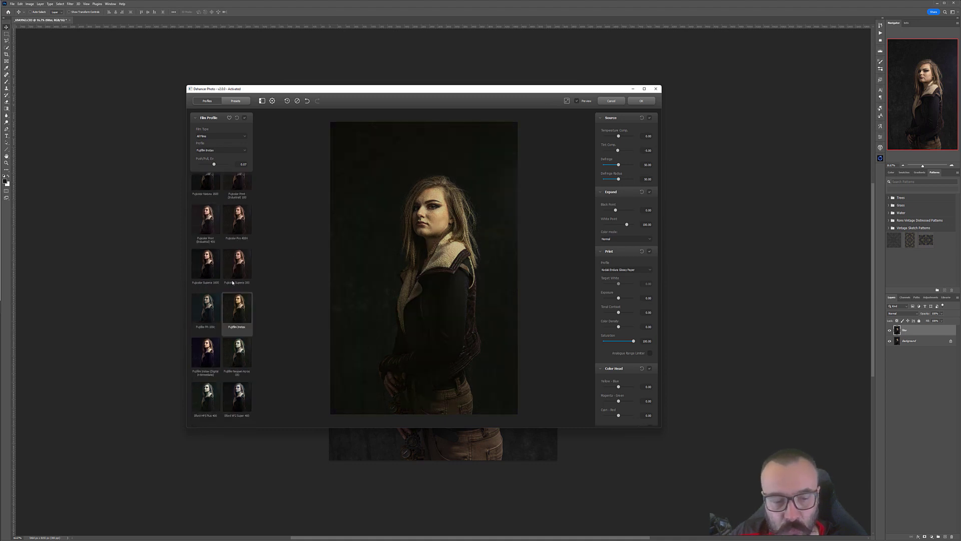
click(206, 306)
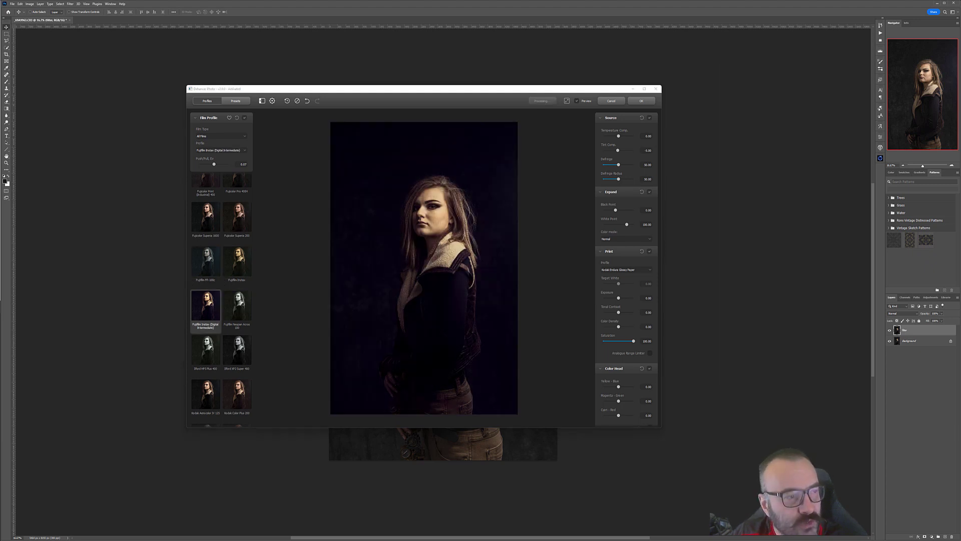
scroll(246, 248, down, 2)
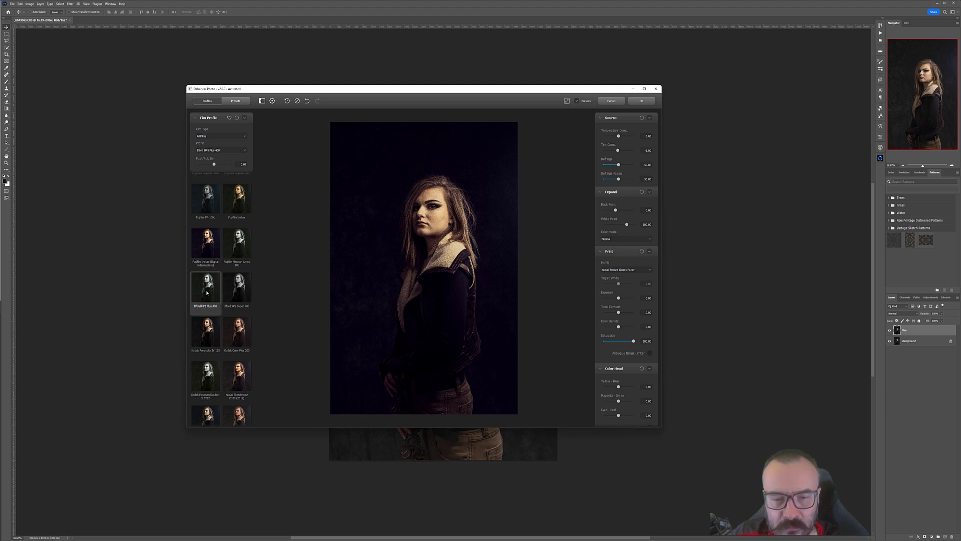
click(206, 290)
click(240, 255)
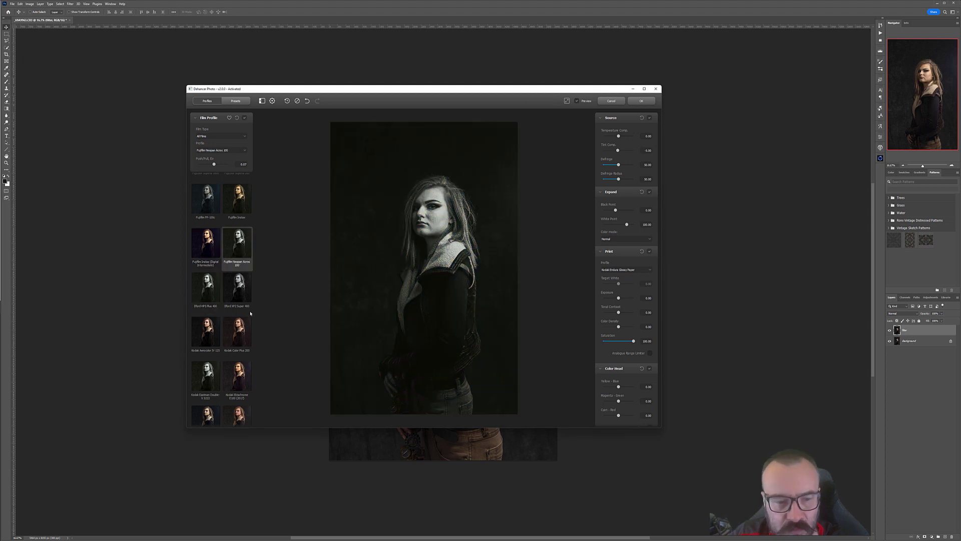
click(212, 285)
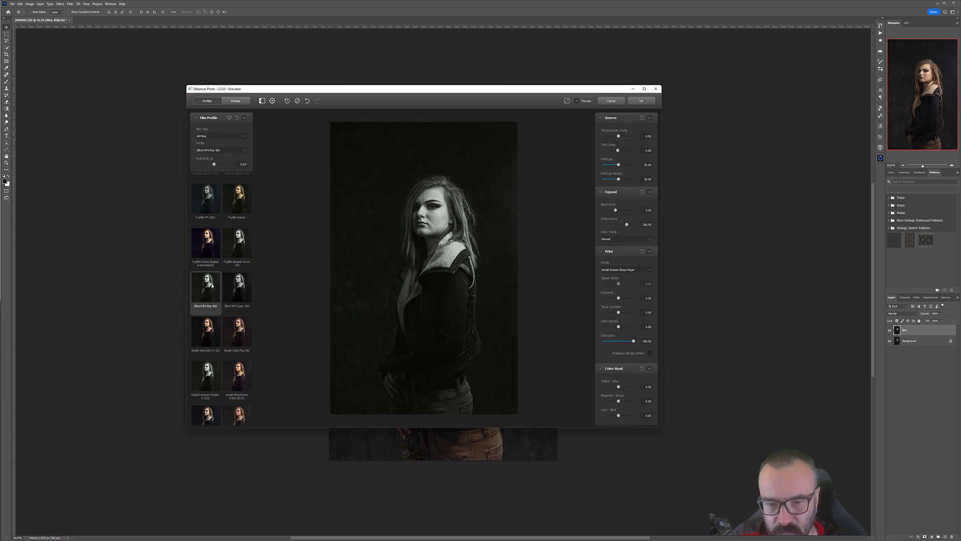
click(241, 250)
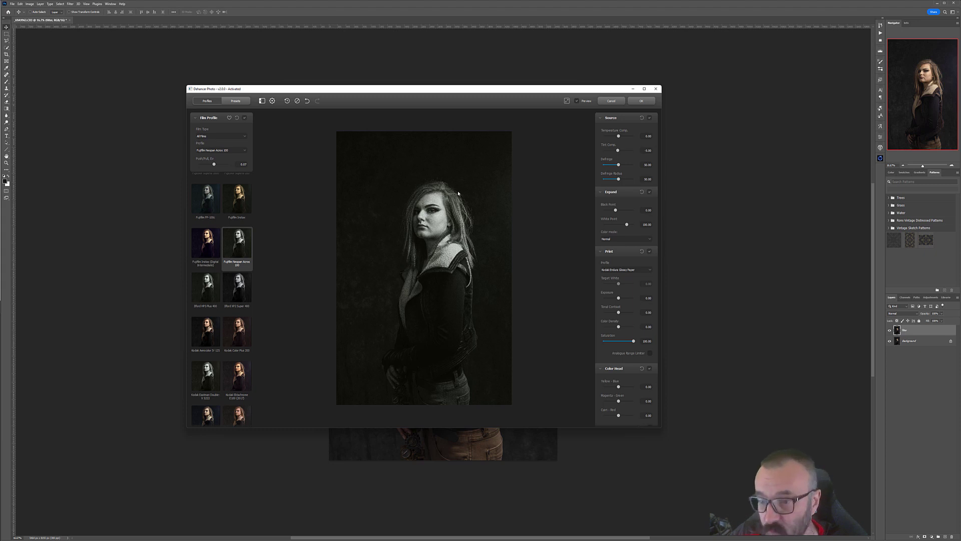
Step: Review the adjustment sections down to the Vignette settings with the black-and-white profile applied
scroll(567, 376, down, 2)
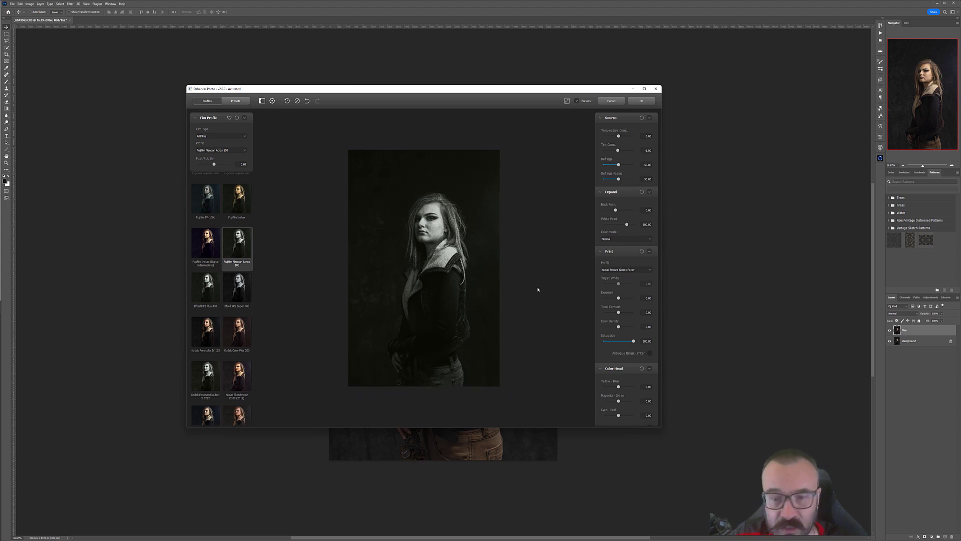
scroll(528, 291, up, 3)
scroll(615, 284, down, 4)
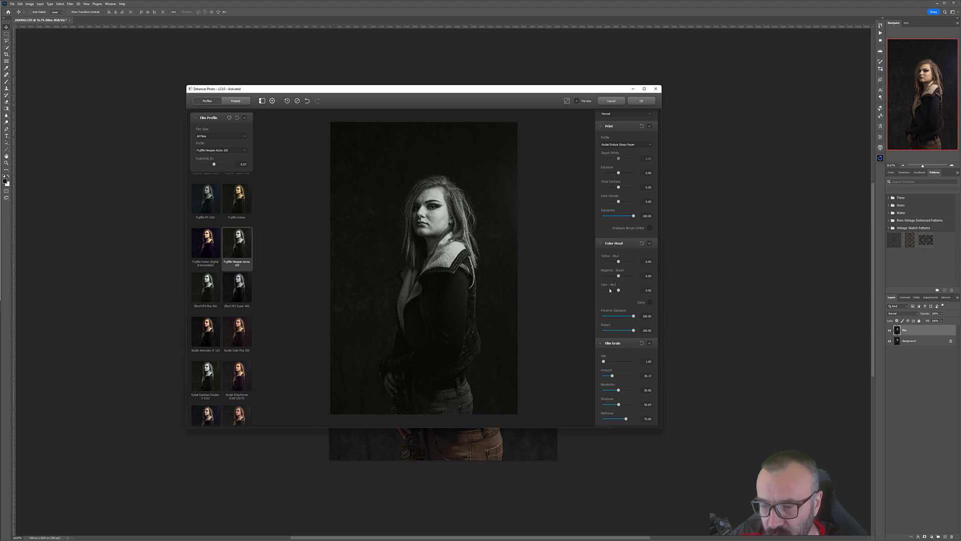
scroll(609, 240, down, 3)
scroll(620, 271, down, 5)
scroll(628, 306, down, 5)
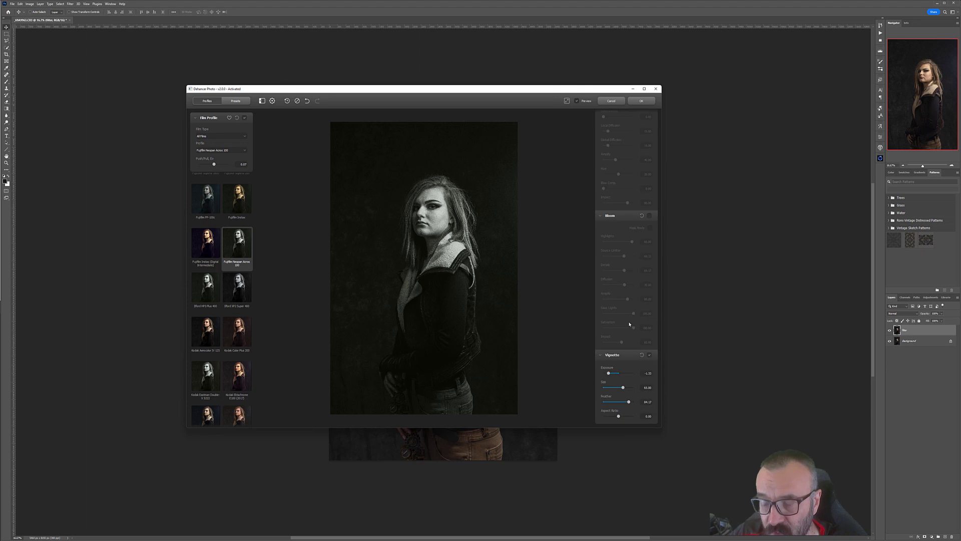
scroll(624, 303, up, 5)
scroll(623, 308, up, 2)
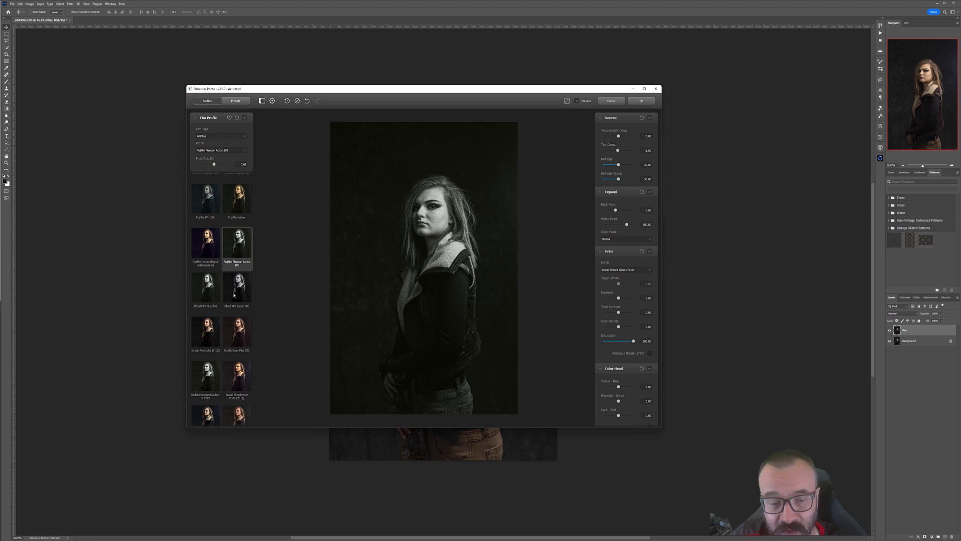
scroll(238, 276, down, 2)
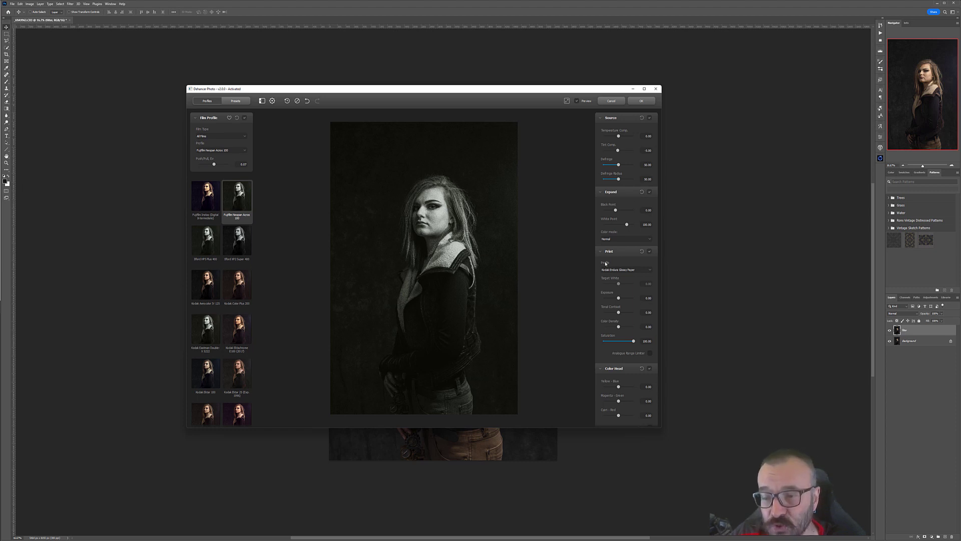
Step: Browse to the end of the film profile list and select the Polaroid Type 100 Sepia profile
click(619, 239)
click(580, 226)
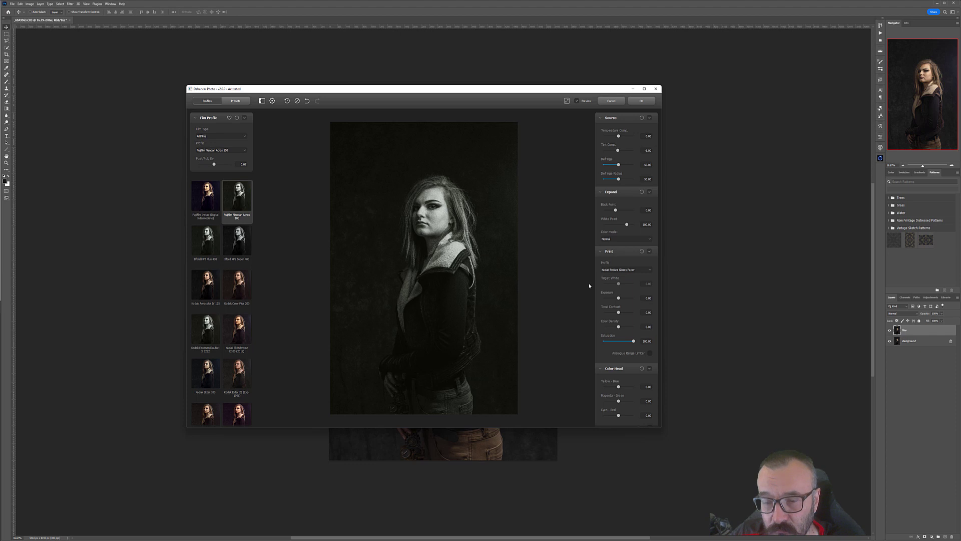
scroll(279, 263, down, 4)
scroll(248, 269, up, 3)
scroll(229, 270, down, 4)
scroll(228, 271, down, 3)
scroll(371, 275, up, 4)
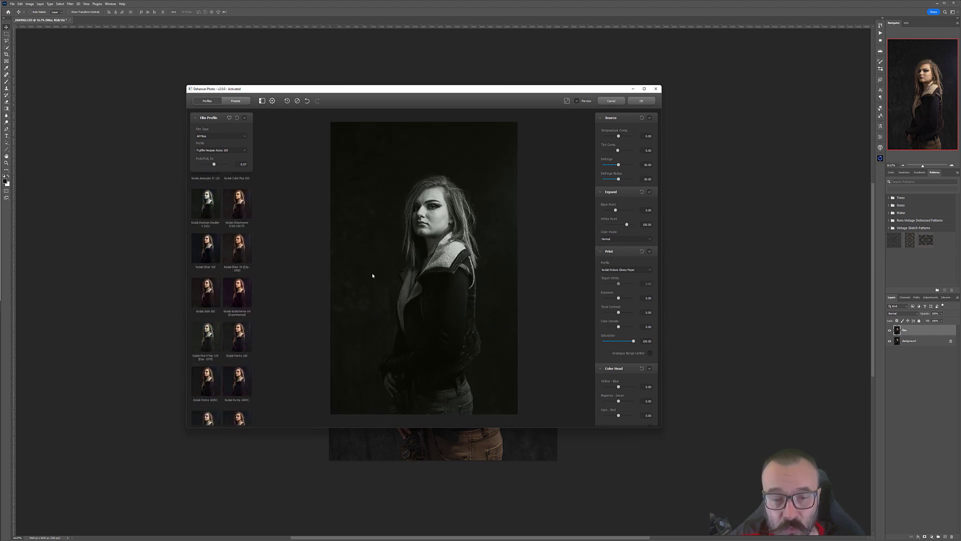
scroll(242, 271, down, 10)
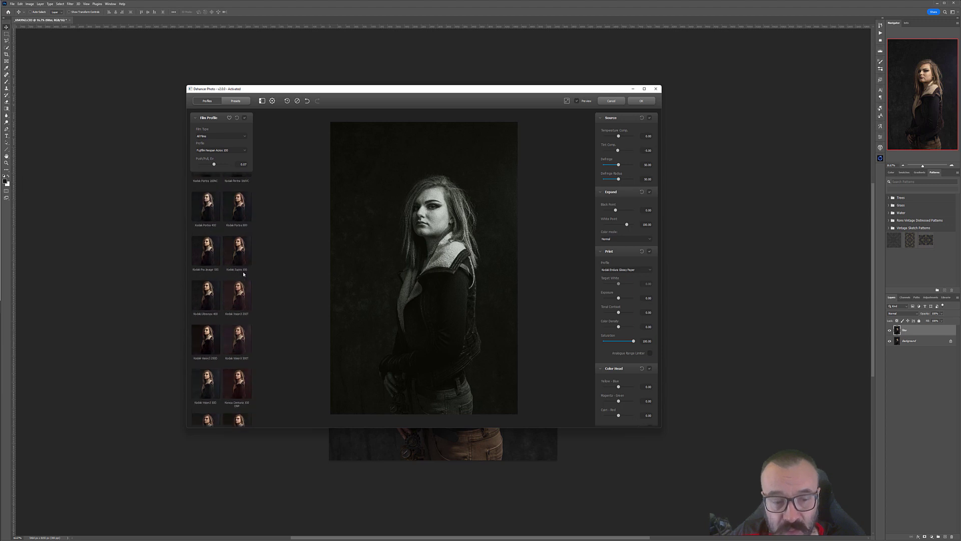
scroll(243, 274, down, 2)
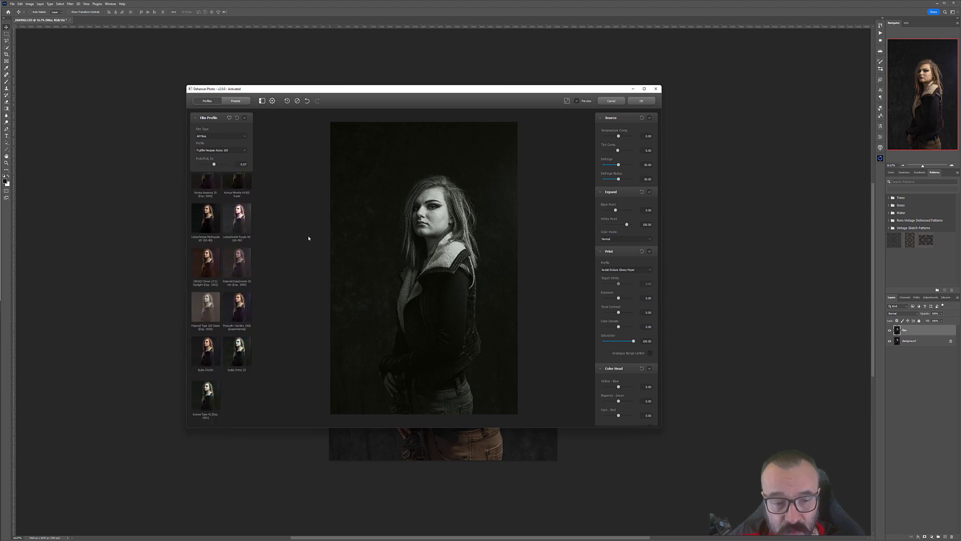
click(215, 320)
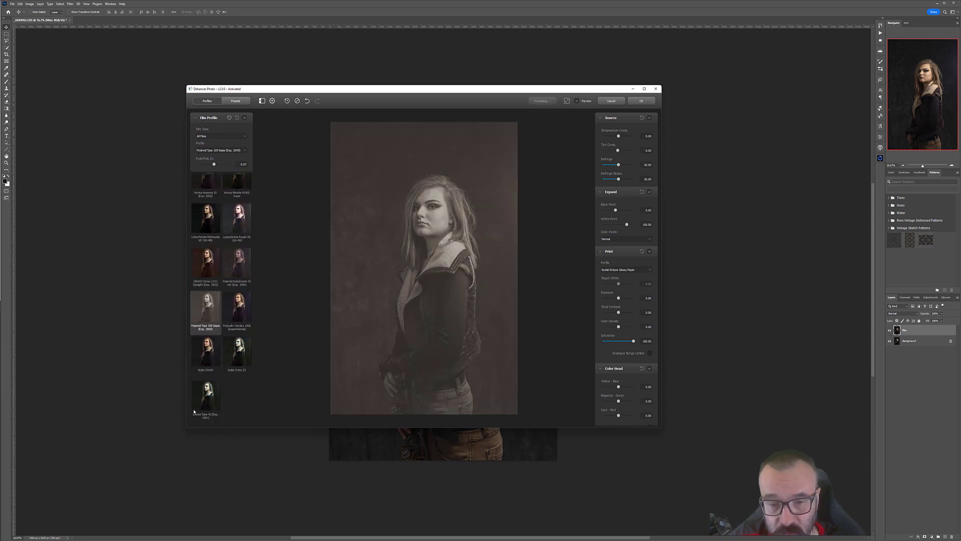
Step: Preview the Kodak, Polaroid and Lomochrome profiles near the end of the film profile list
click(197, 399)
click(237, 352)
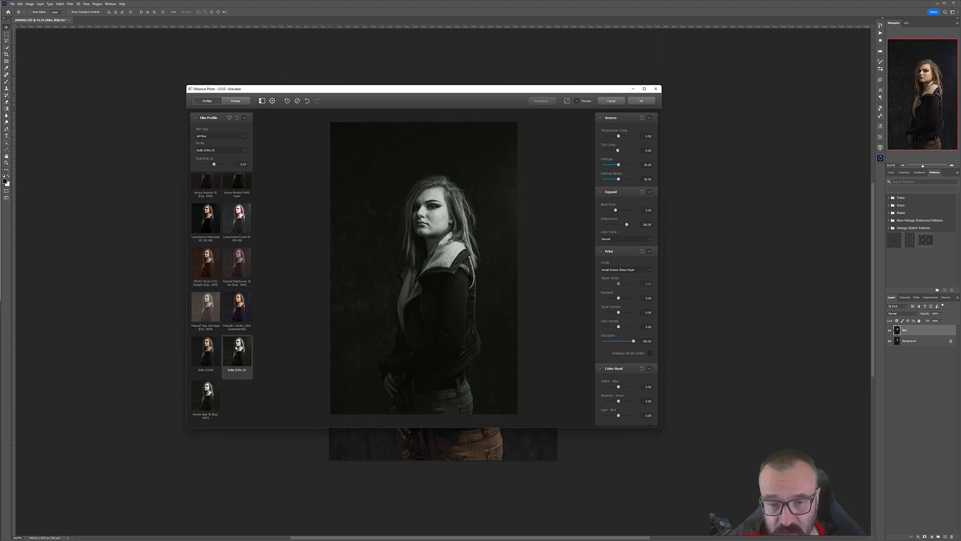
click(237, 308)
click(213, 266)
click(233, 263)
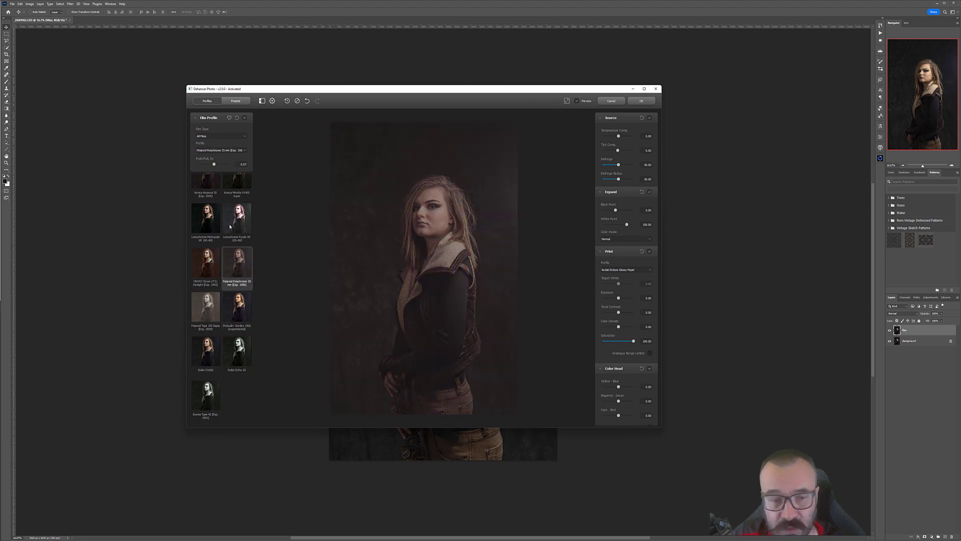
click(235, 227)
click(208, 225)
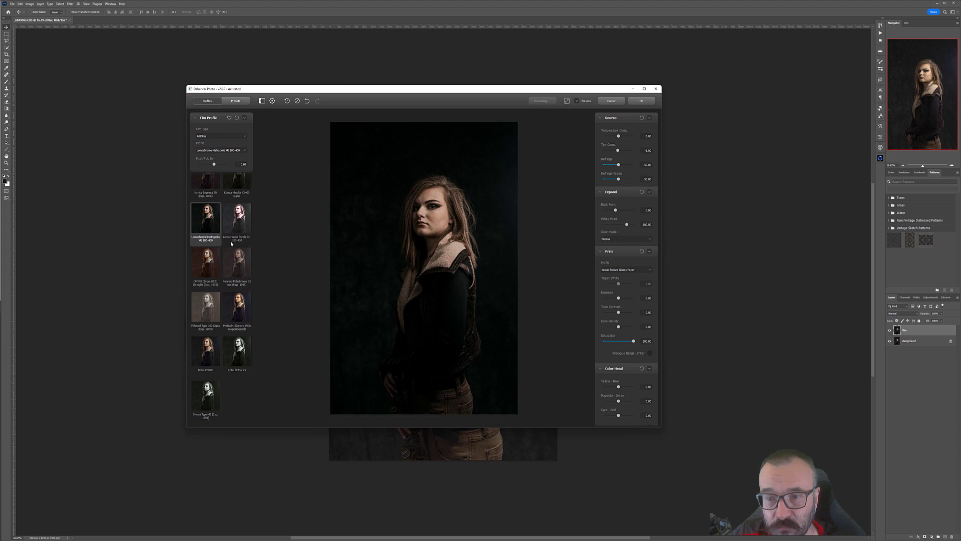
Step: Scroll back up the profile list and preview several Kodak and Lomography profiles
scroll(231, 244, up, 2)
click(206, 235)
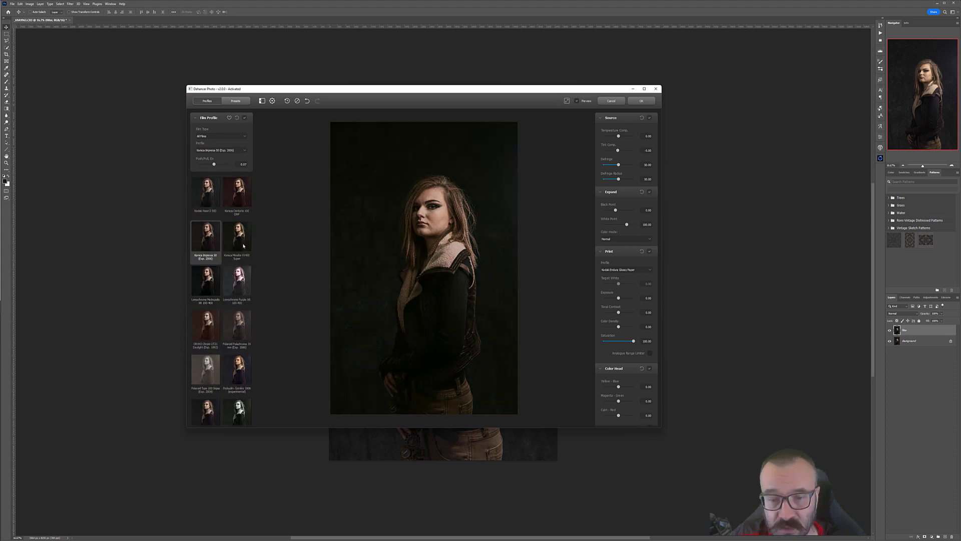
scroll(246, 240, up, 3)
click(235, 272)
click(209, 269)
click(210, 232)
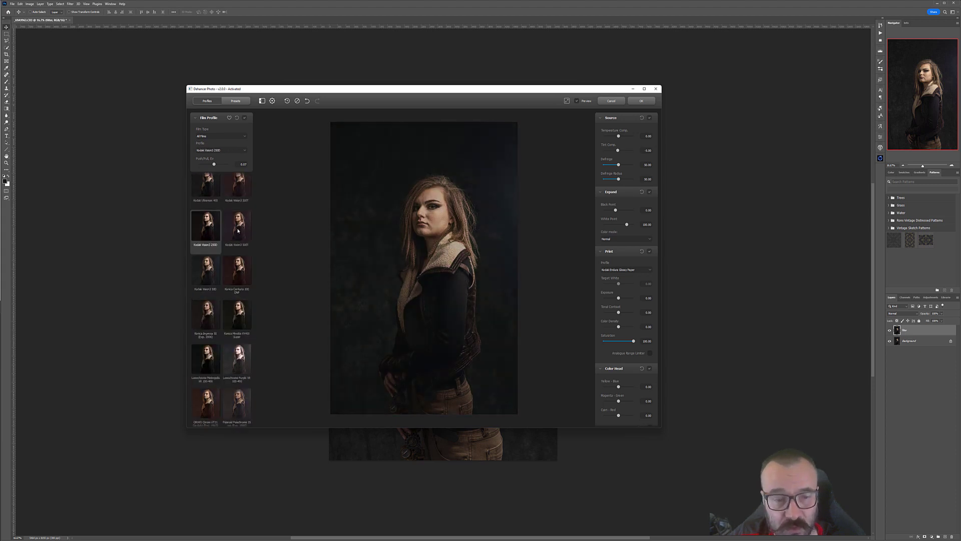
scroll(237, 235, up, 2)
click(205, 259)
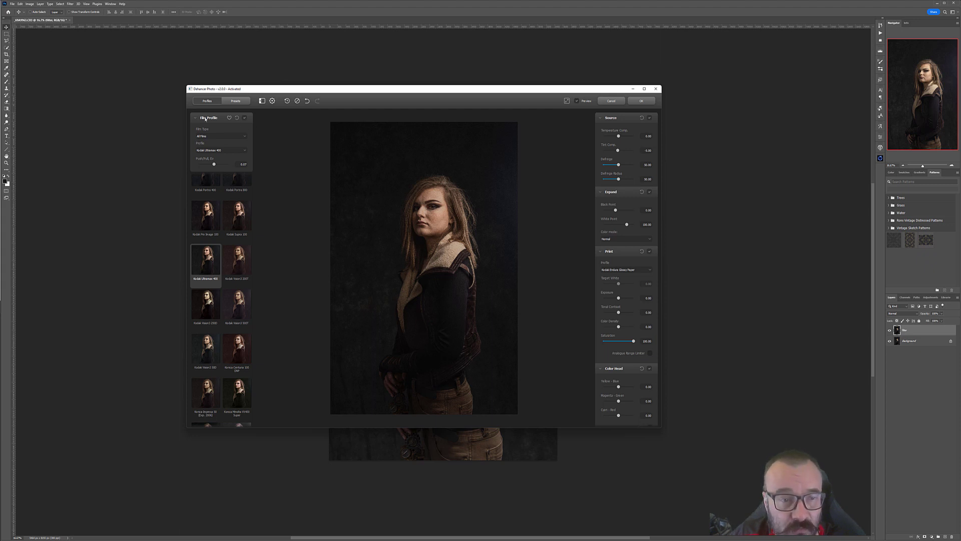
Step: Filter the profile list by Black & White and Color Negative film types, then return to All Films
click(231, 137)
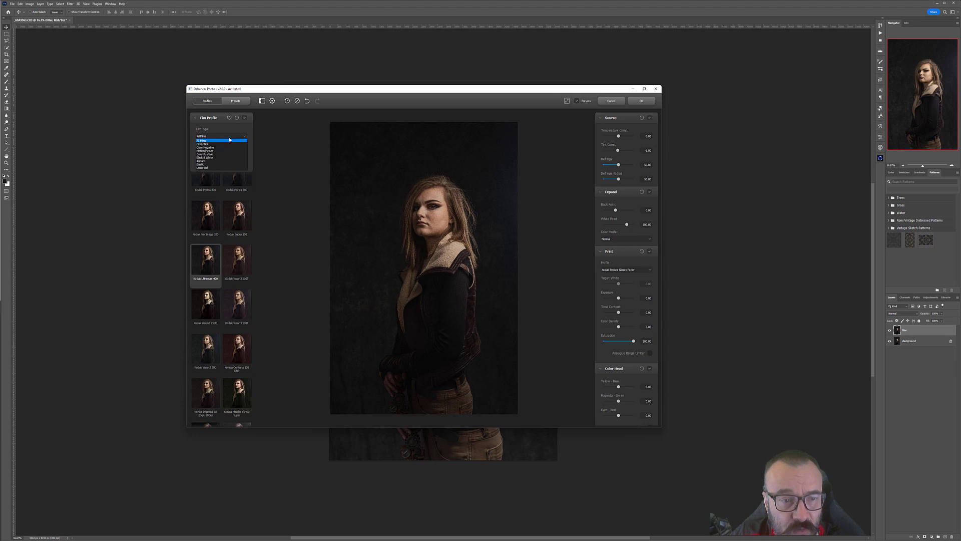
click(215, 157)
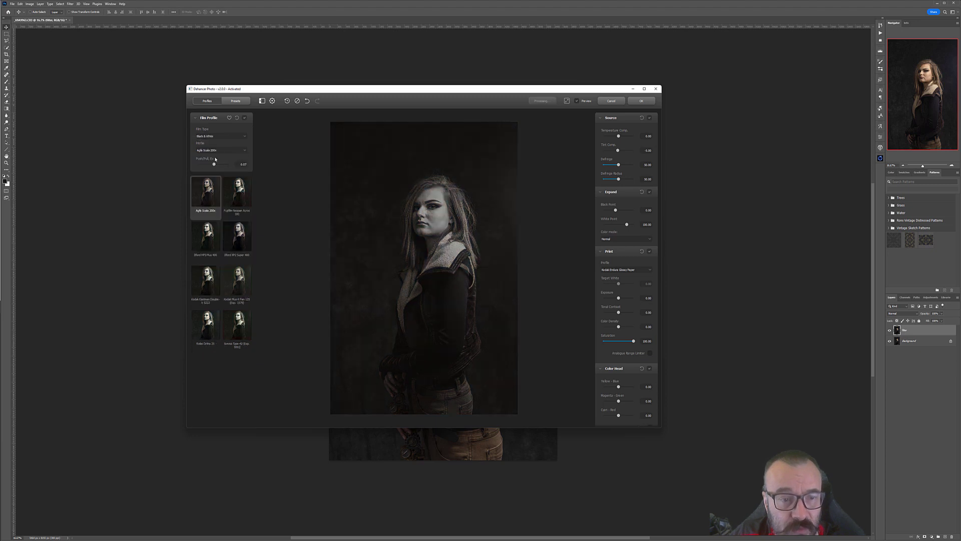
click(223, 137)
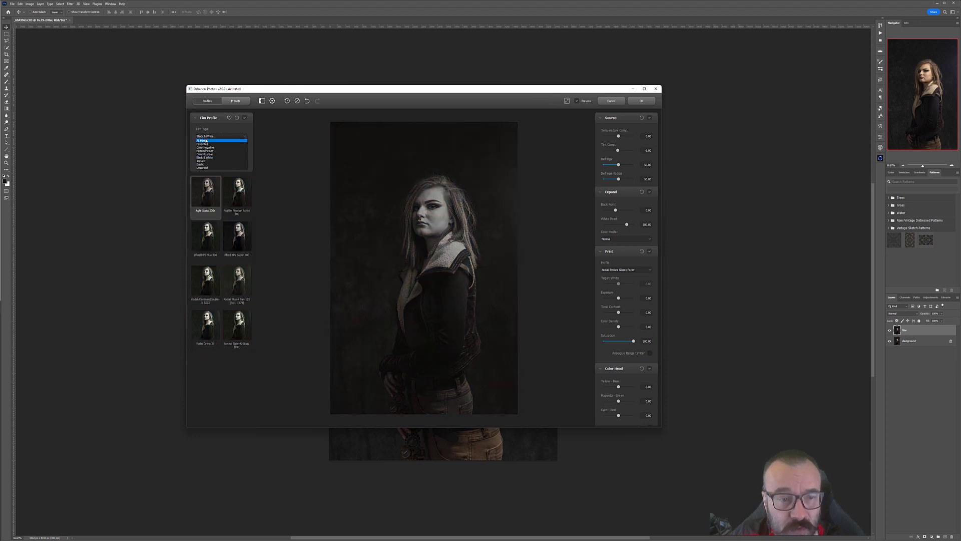
click(206, 147)
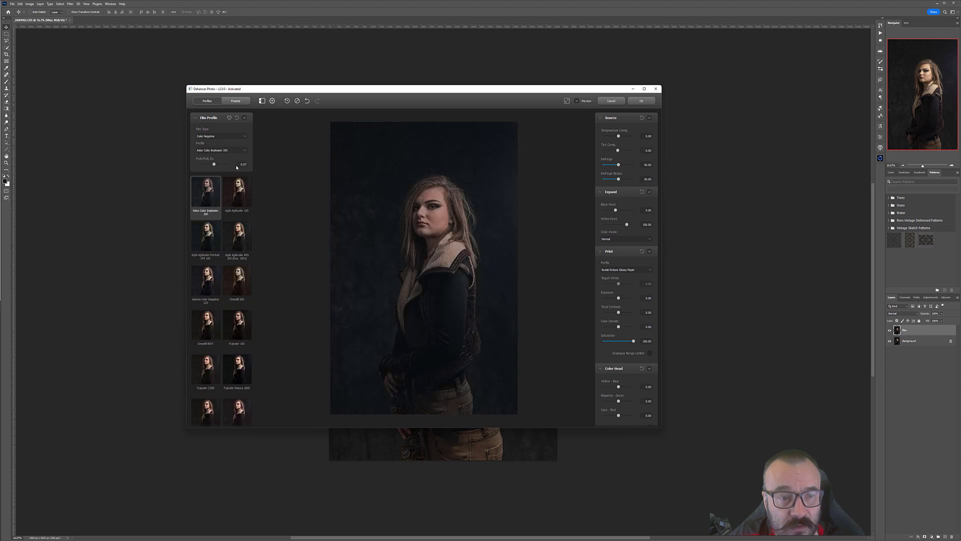
click(225, 136)
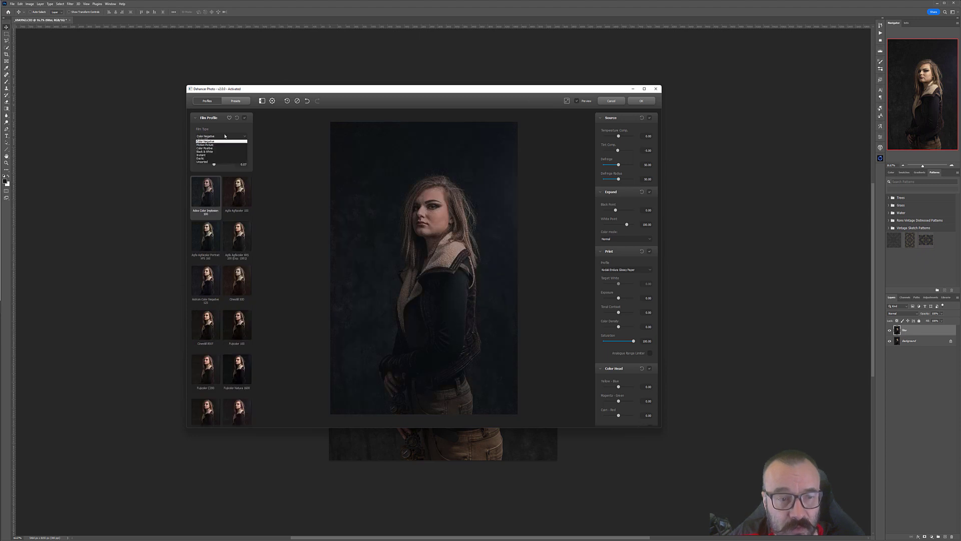
click(214, 151)
click(227, 138)
click(223, 130)
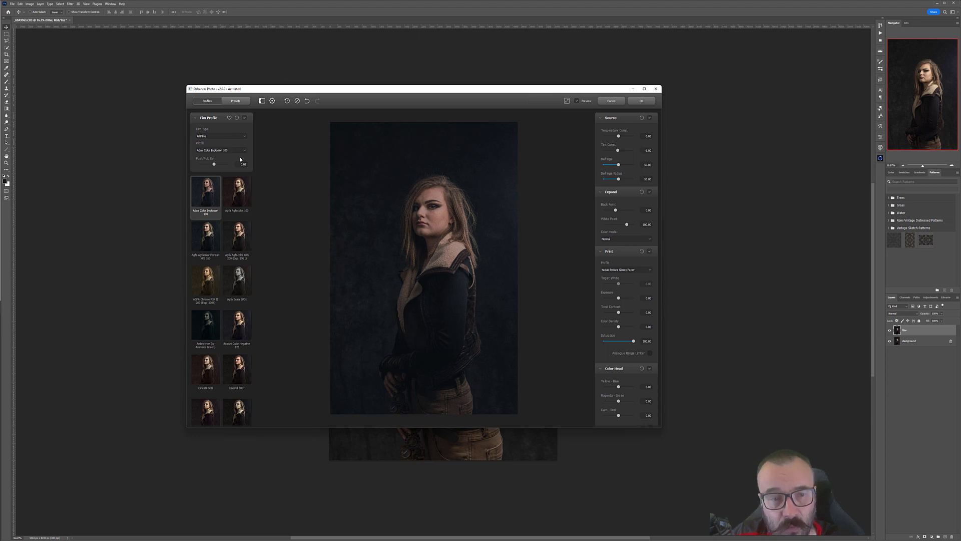
Step: Open and close the plugin settings, then browse the presets list and return to film profiles
click(273, 101)
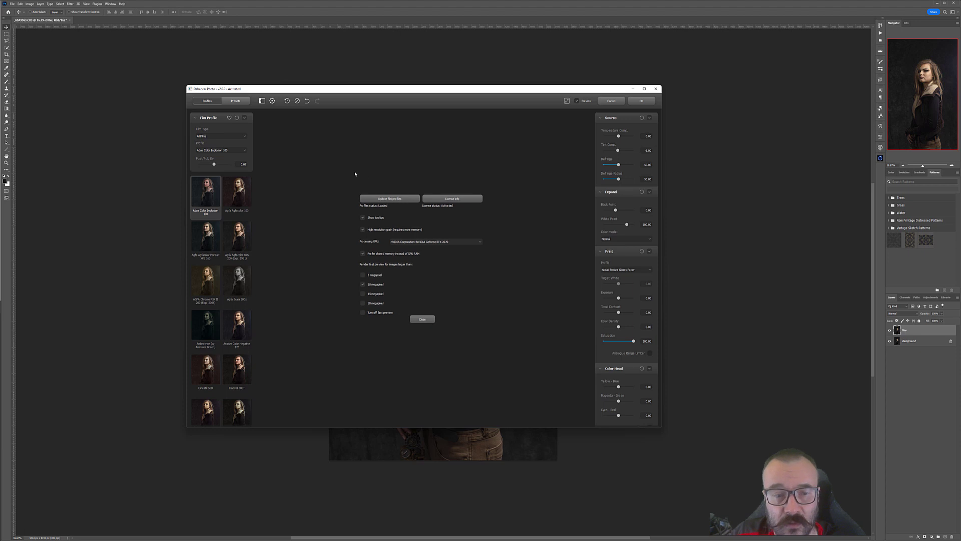
click(272, 101)
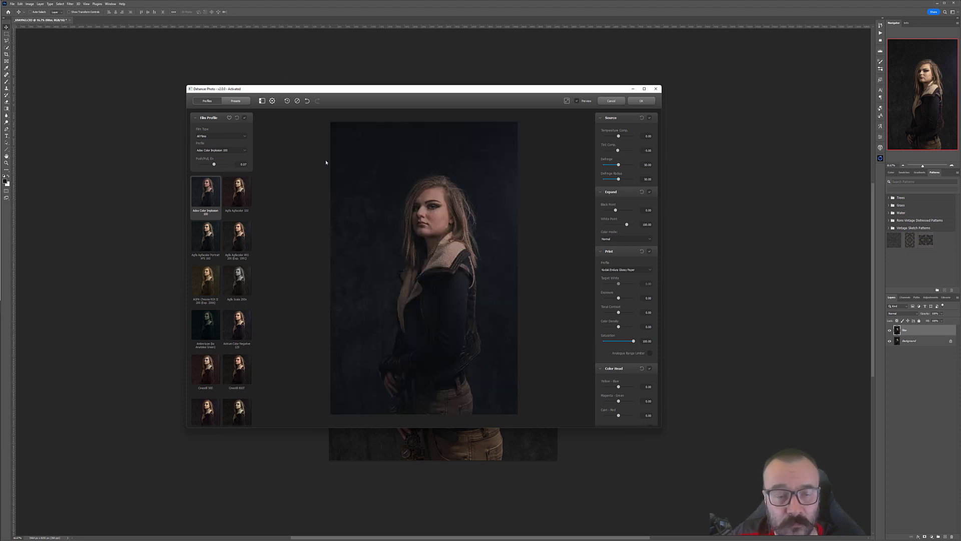
click(239, 102)
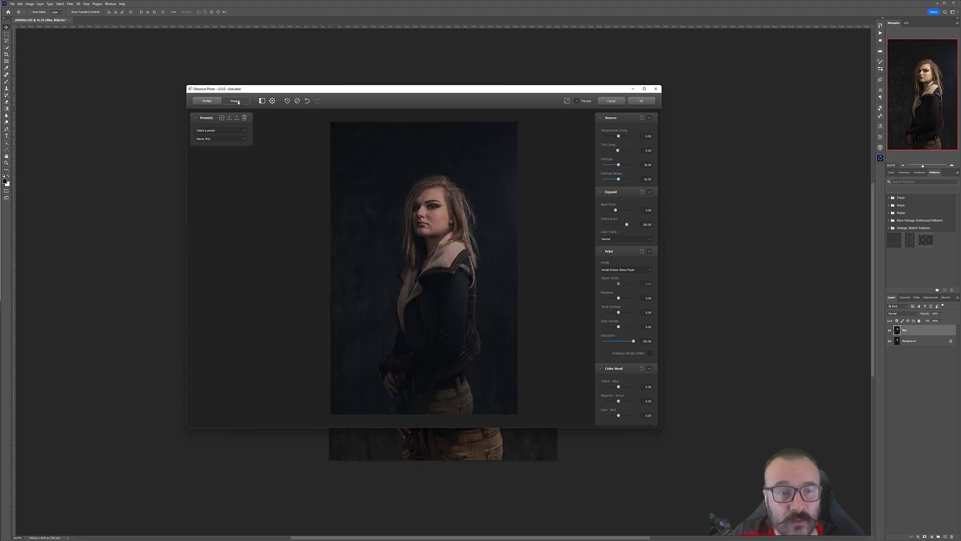
click(231, 130)
click(233, 136)
click(232, 139)
click(272, 134)
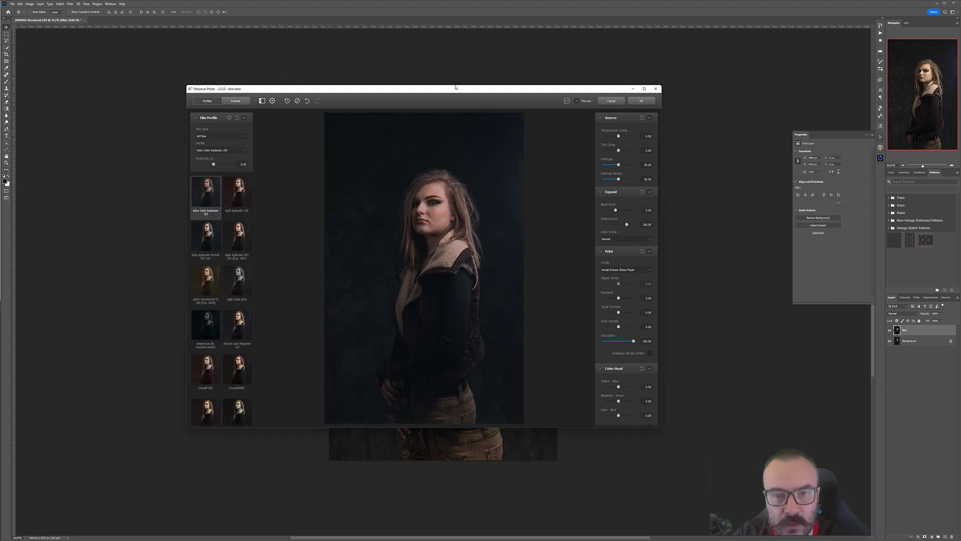
Step: Apply the AGFA Chrome RSX II 200 film profile to the layer
mouse_move(454, 89)
mouse_down()
mouse_move(446, 89)
mouse_move(461, 110)
mouse_move(469, 83)
mouse_up()
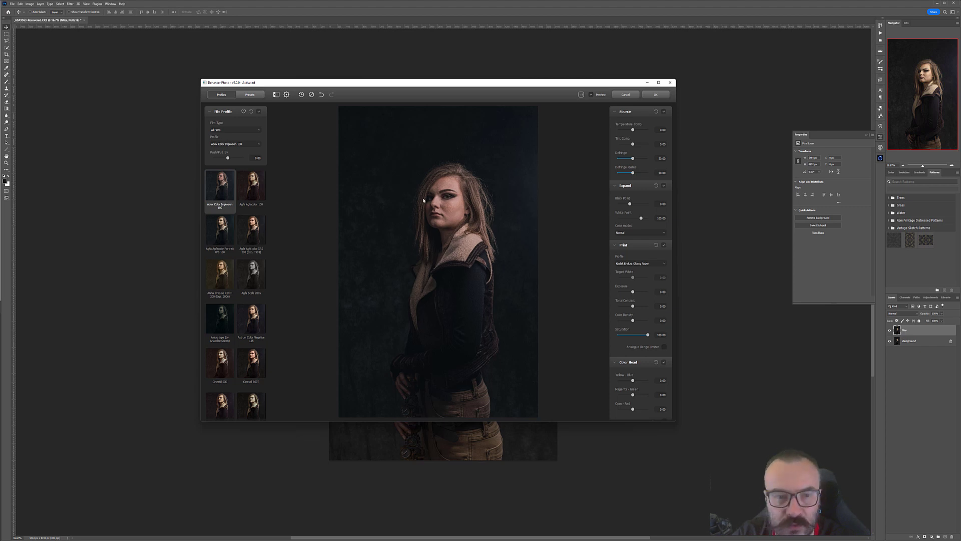
click(221, 275)
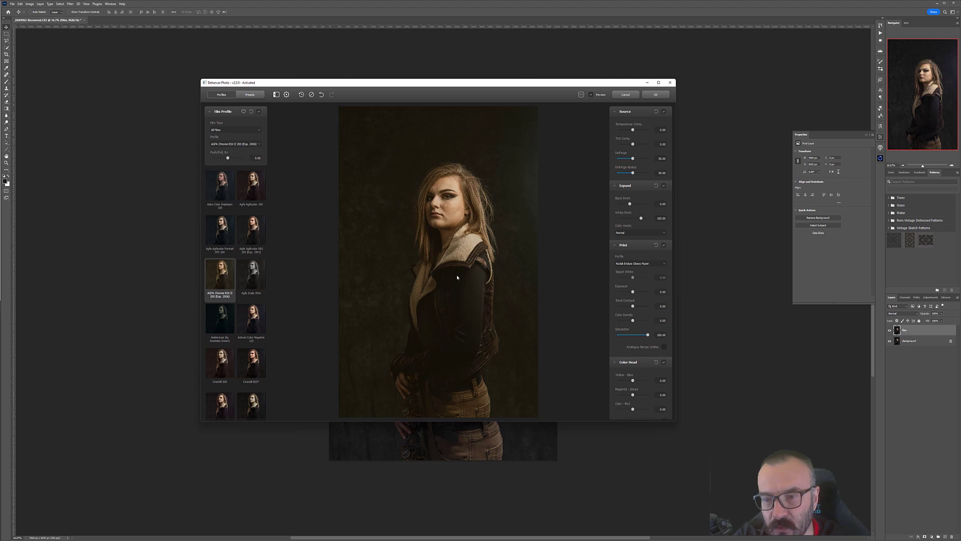
click(656, 96)
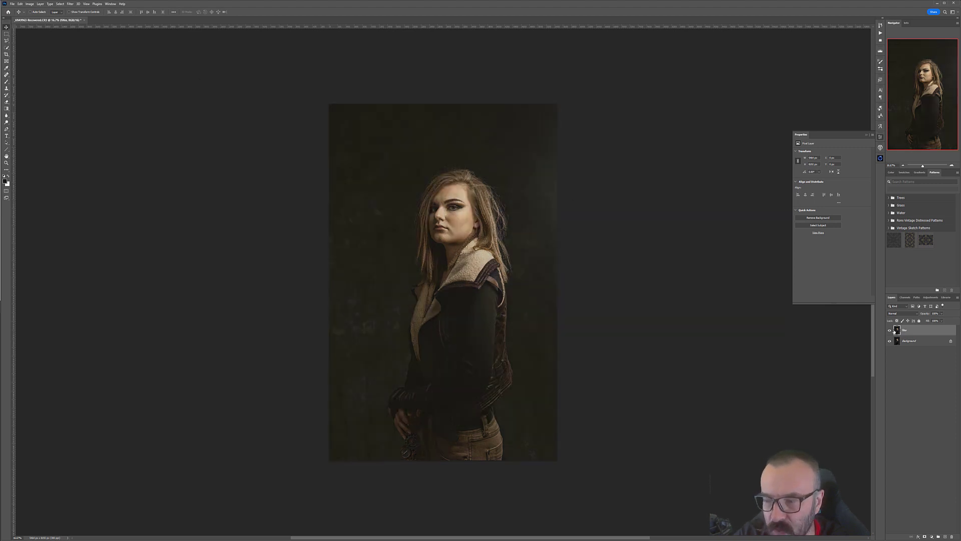
Step: Duplicate the background layer twice and rename one copy H
drag(924, 341, 946, 536)
drag(919, 342, 945, 536)
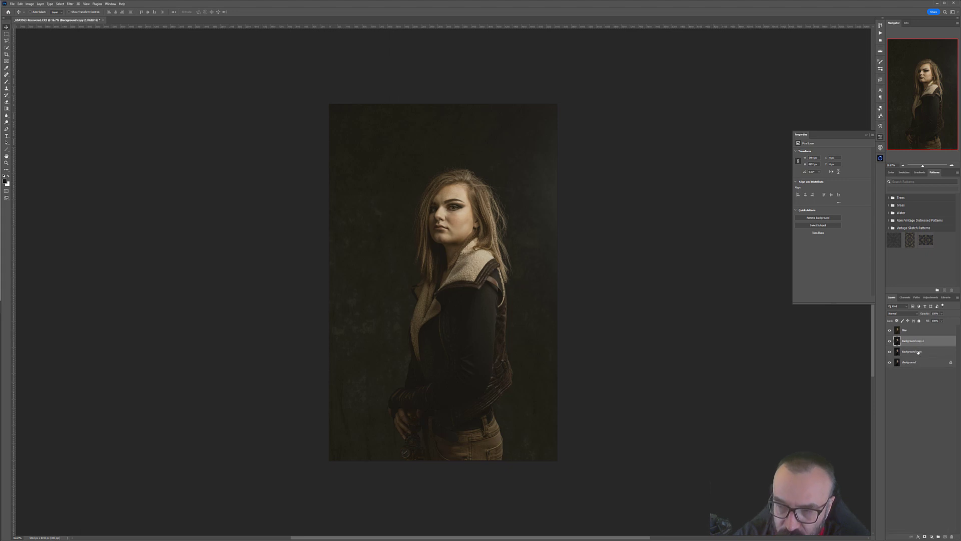
double_click(918, 352)
text(H)
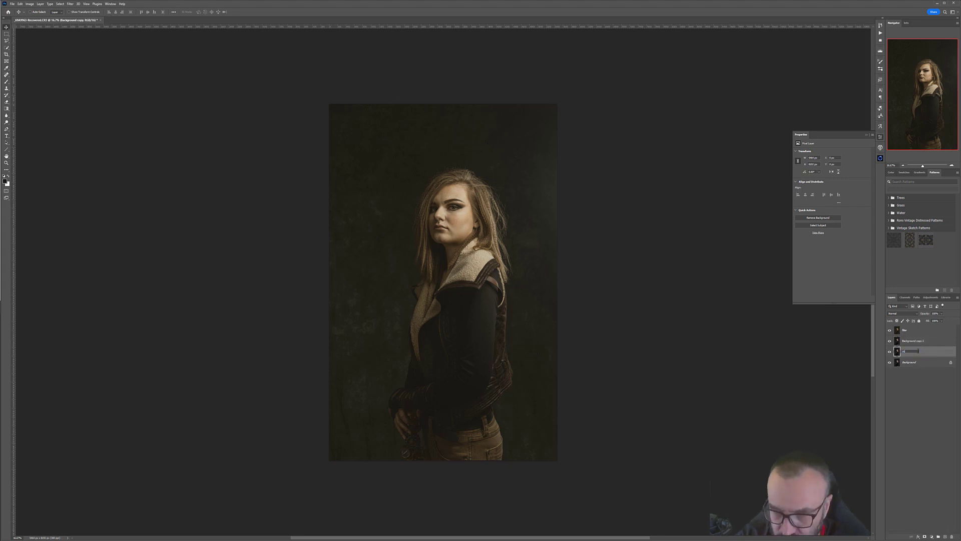
Step: Rename the other background copy as H
click(916, 344)
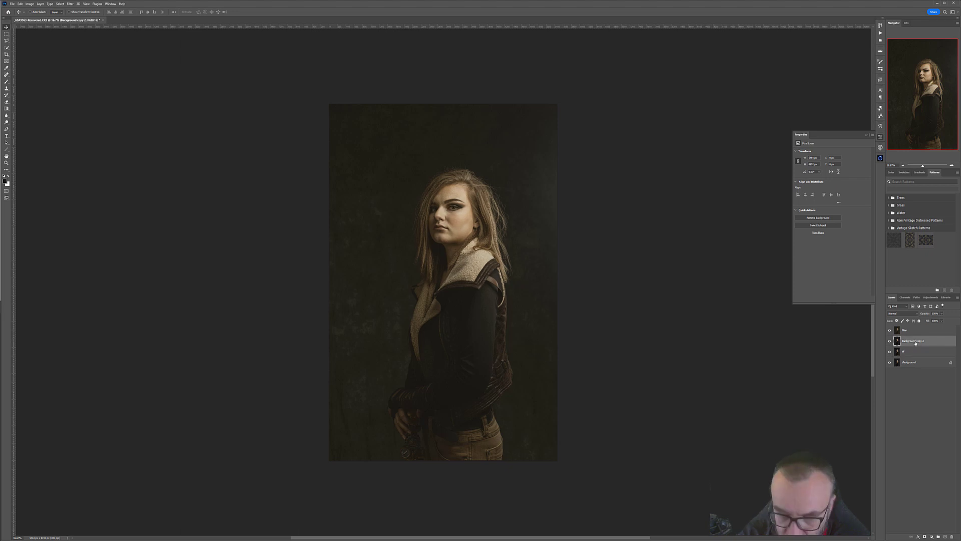
double_click(915, 343)
click(794, 162)
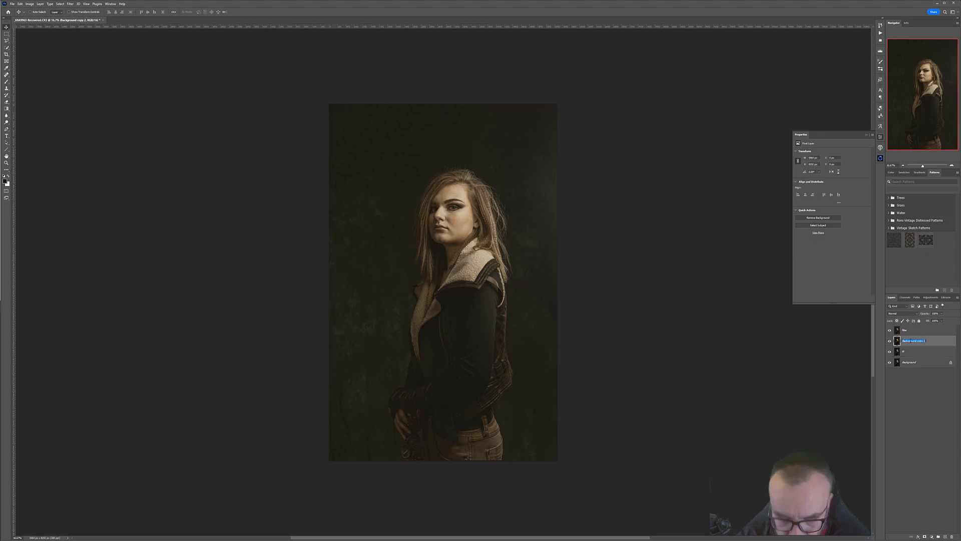
text(H)
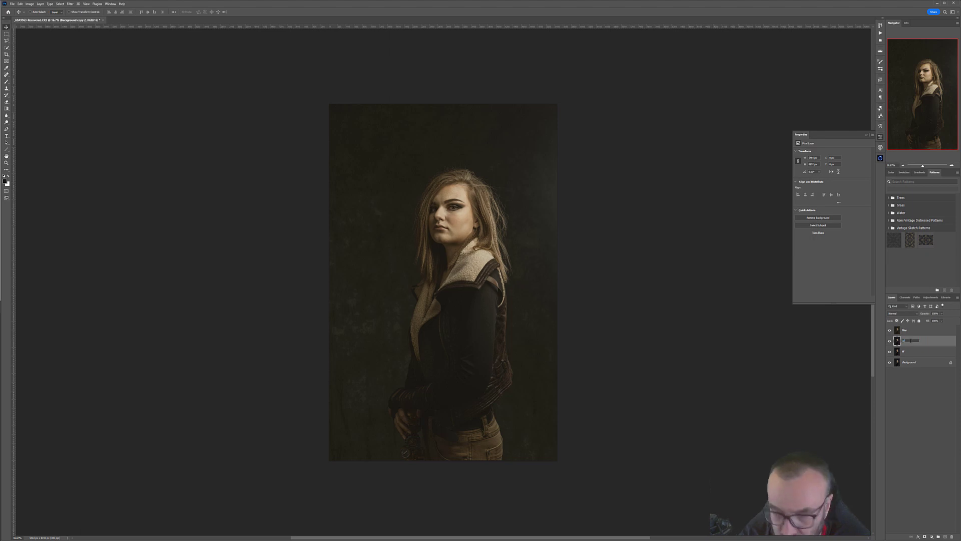
key(Return)
Step: Hide the film layer and the upper copy, and select the lower background copy
click(914, 331)
click(889, 330)
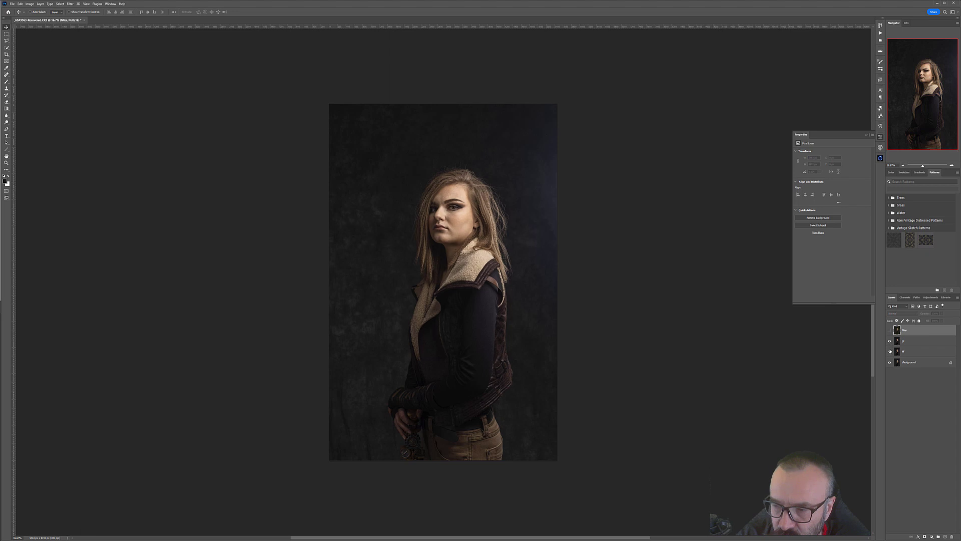
drag(907, 342, 919, 354)
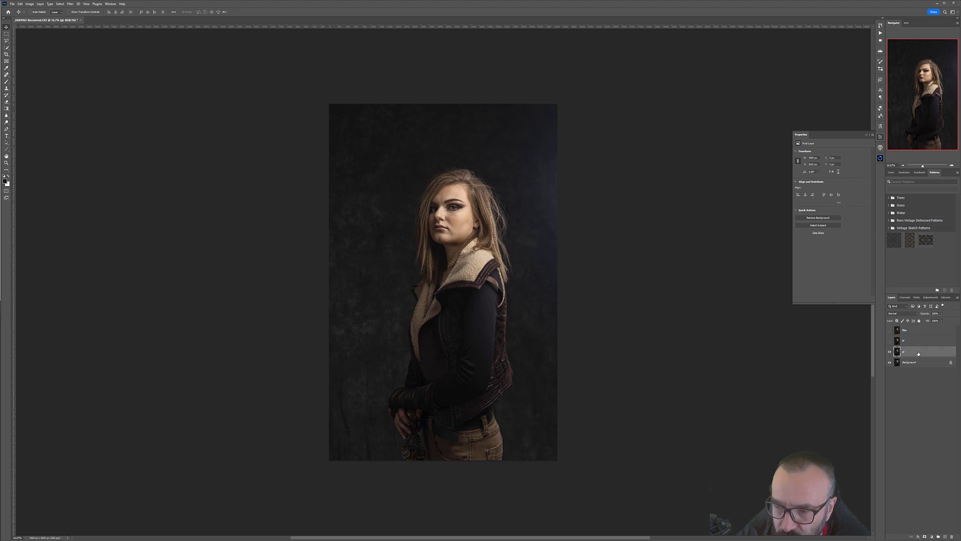
Step: Open the glow plugin panel and raise the threshold slider slightly while previewing the highlight map
click(881, 159)
key(b)
click(848, 194)
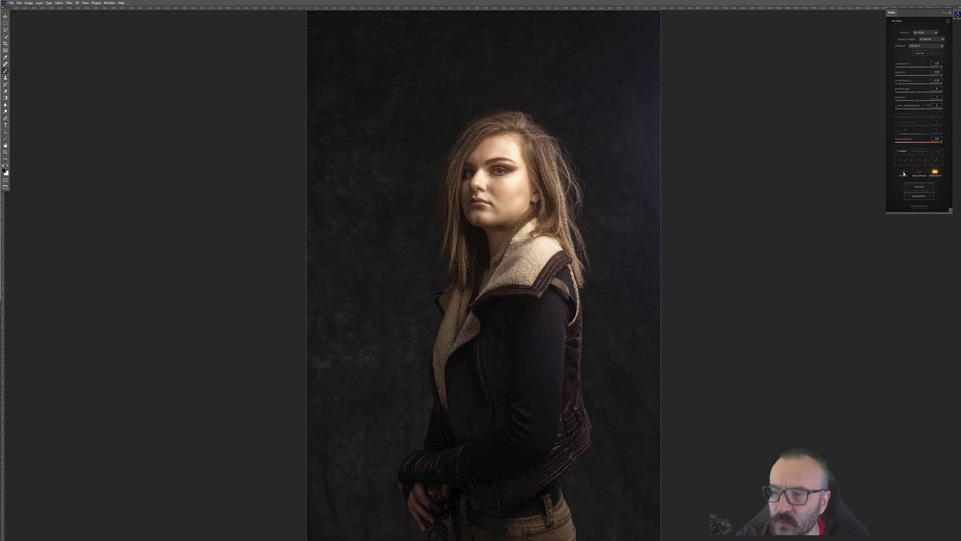
click(904, 173)
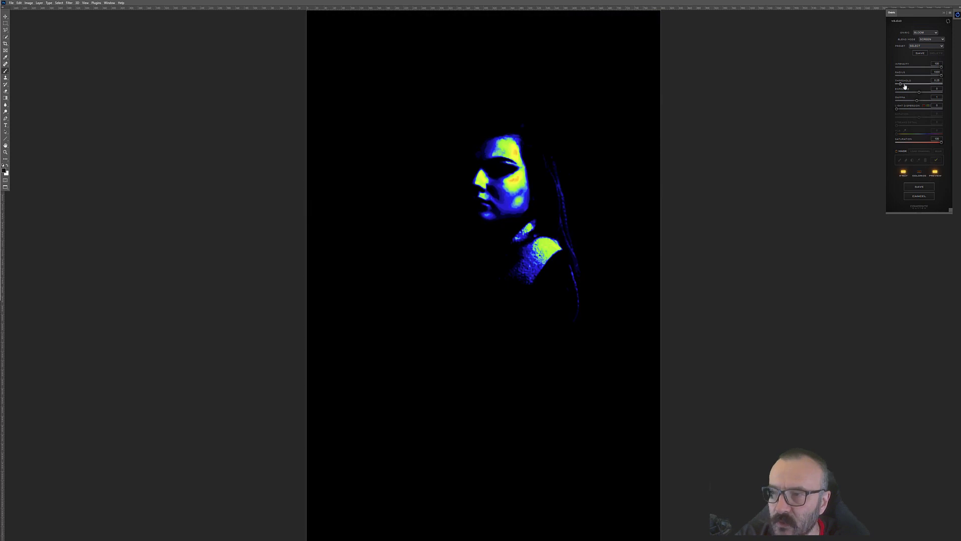
drag(901, 84, 906, 84)
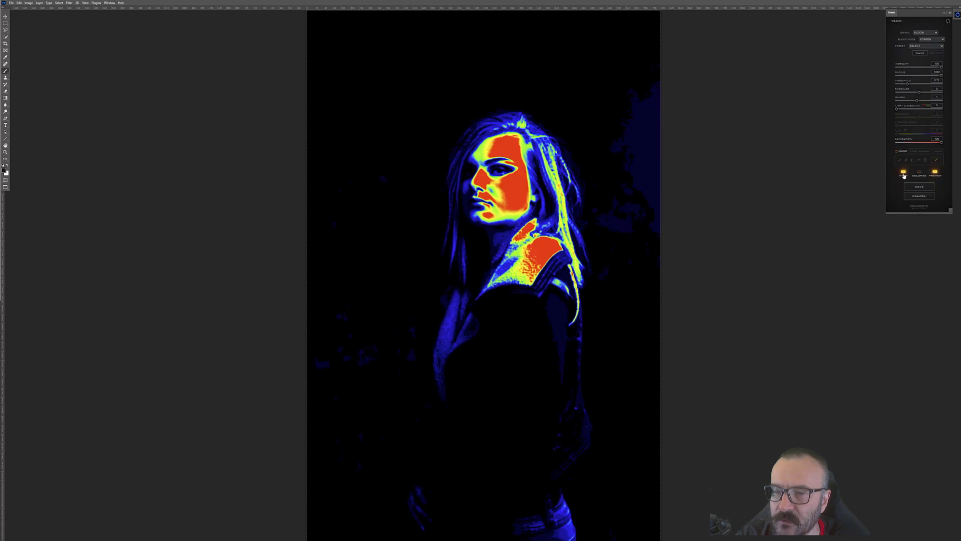
click(903, 172)
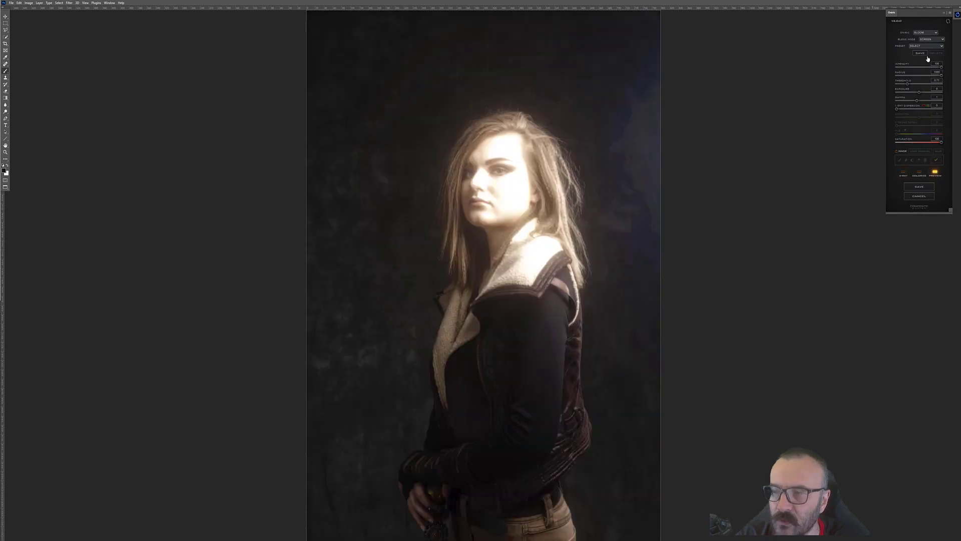
Step: Choose a different glow style, render the glow element with the default name, and select a lower layer
click(926, 33)
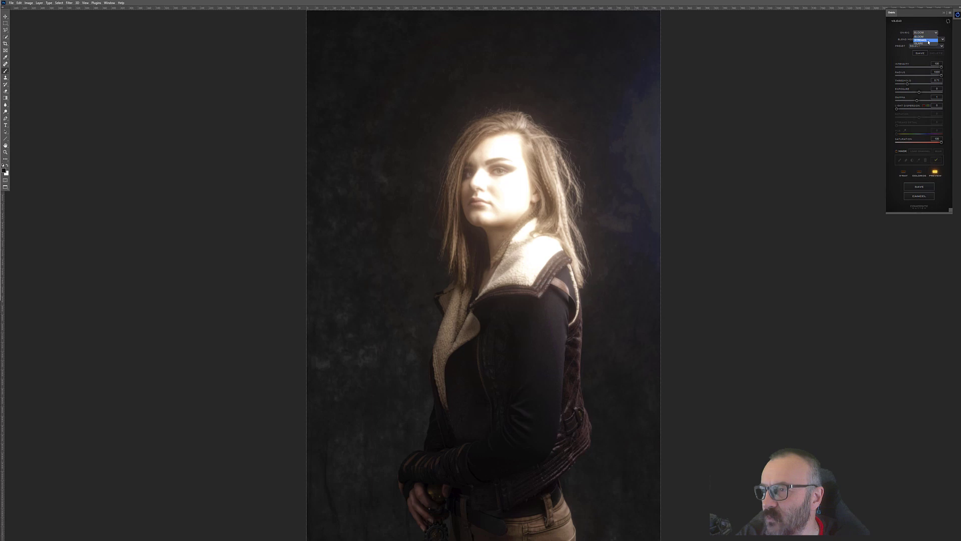
click(929, 41)
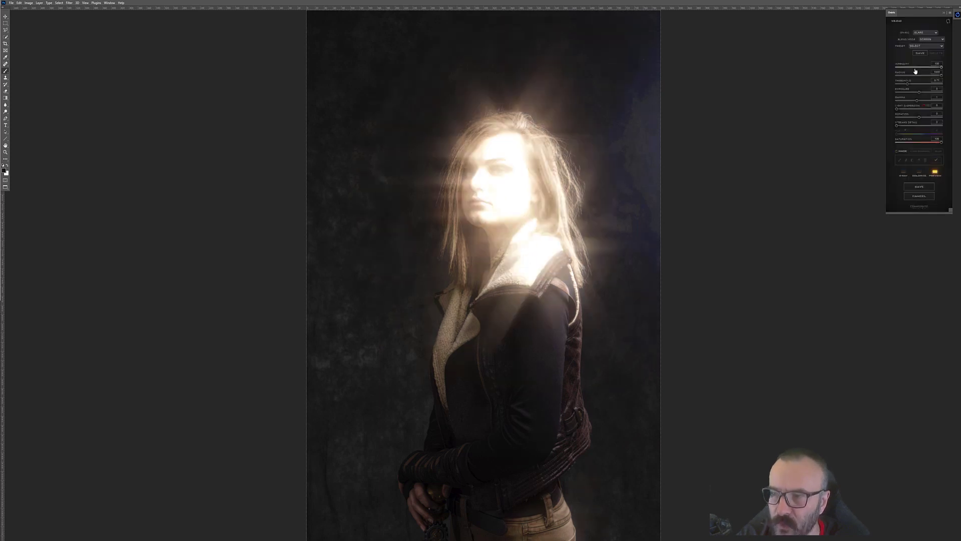
click(919, 186)
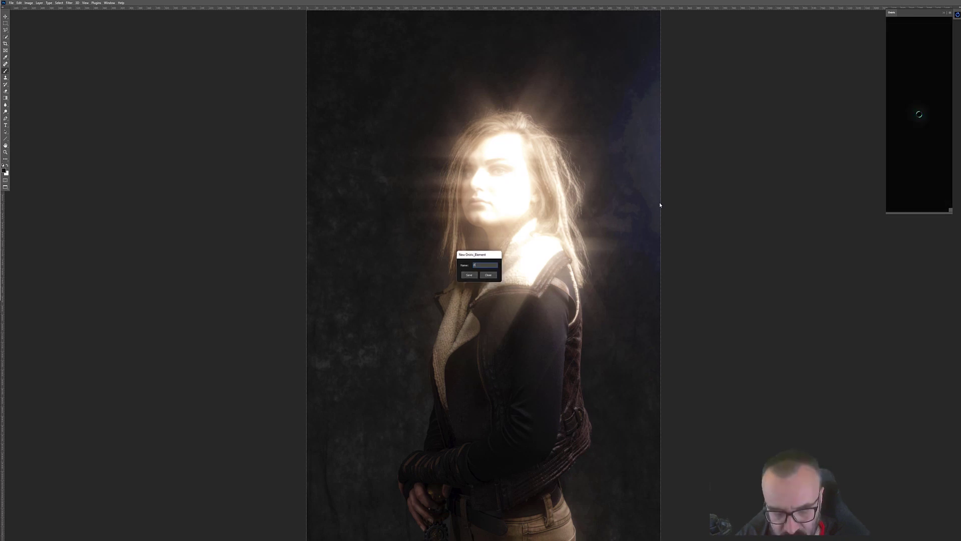
key(Return)
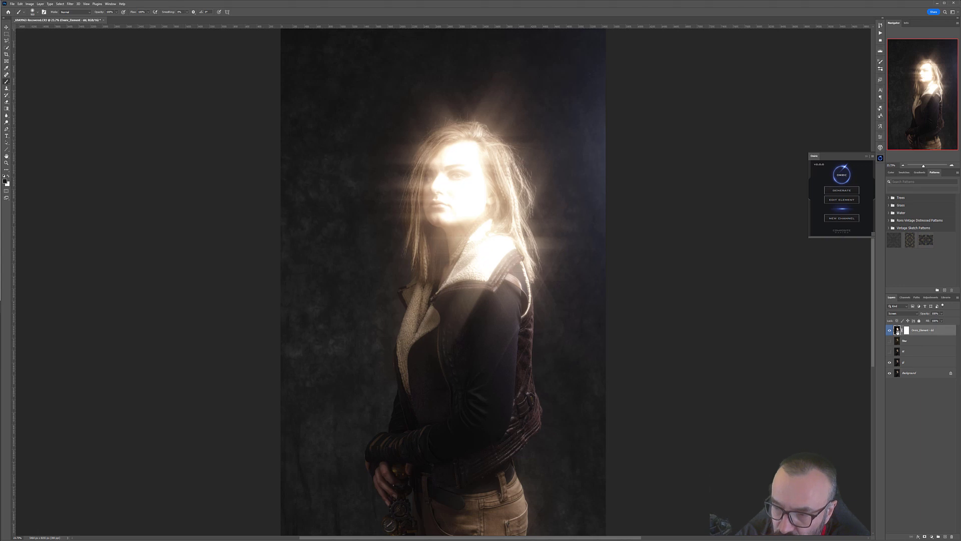
click(897, 363)
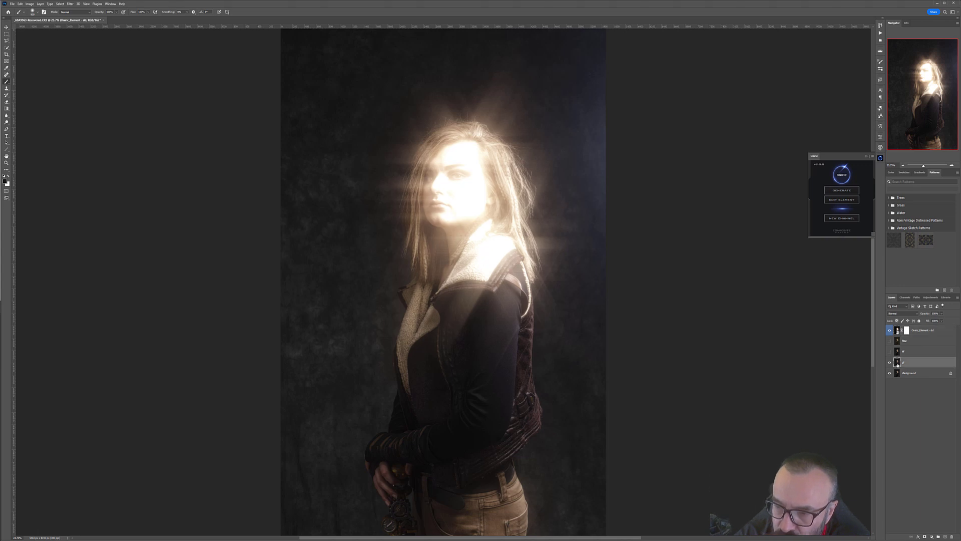
Step: Open the glow element for editing in the glow plugin and render it again
click(917, 330)
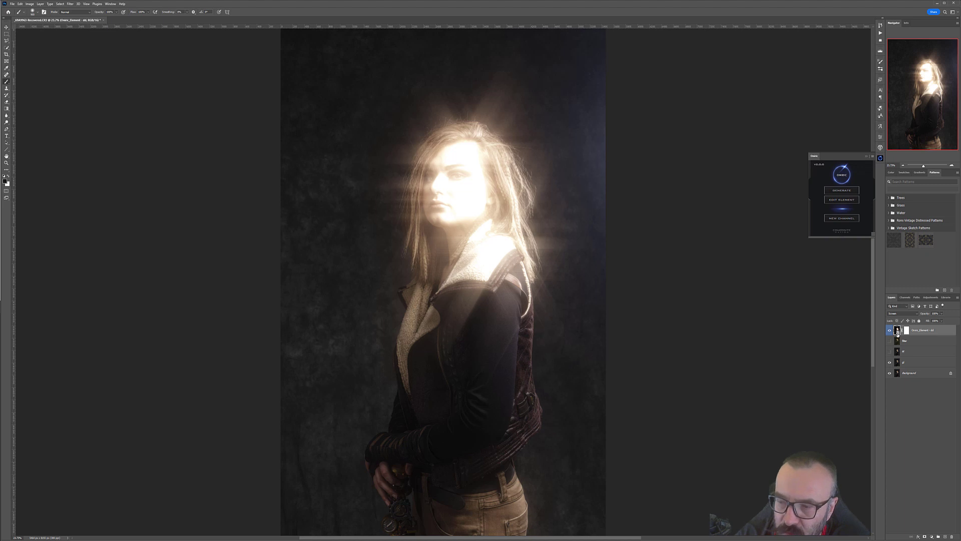
click(842, 199)
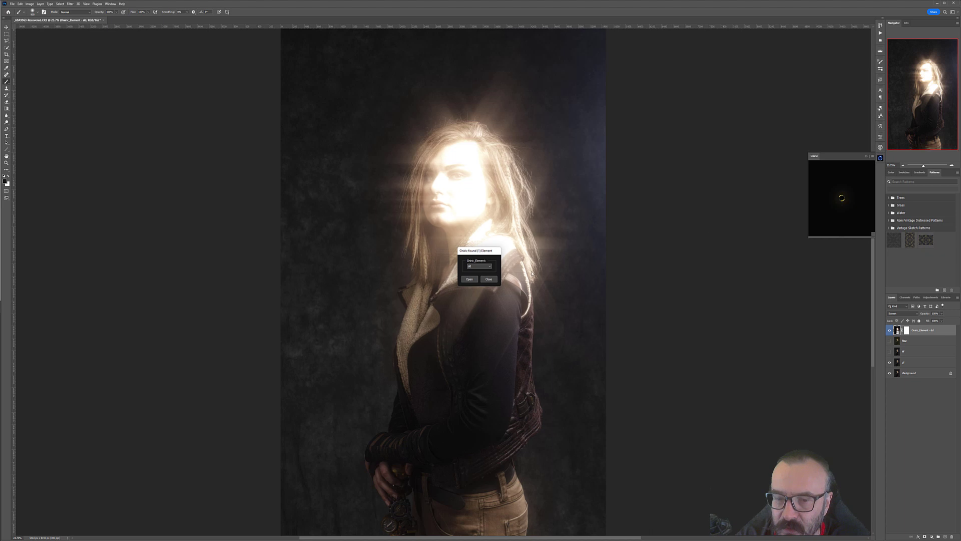
click(469, 280)
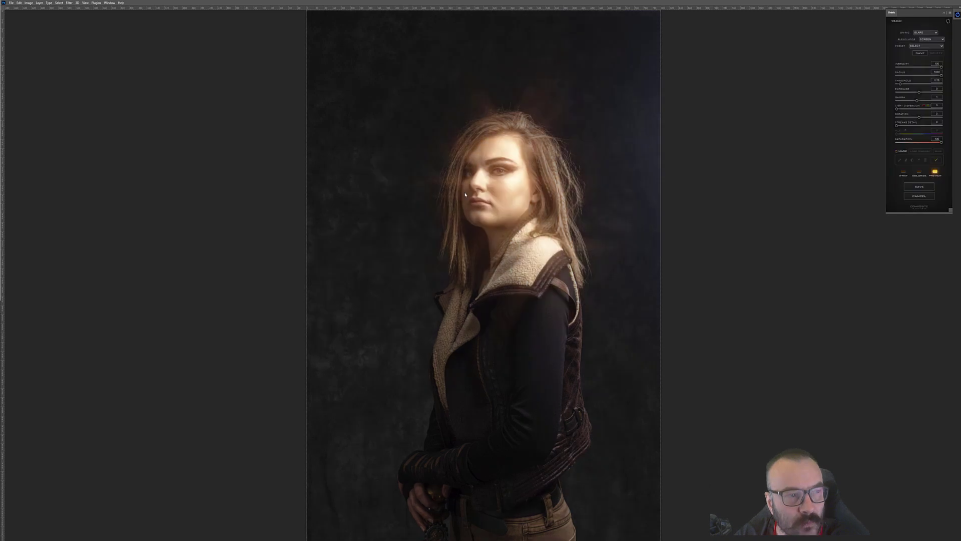
click(921, 187)
click(470, 275)
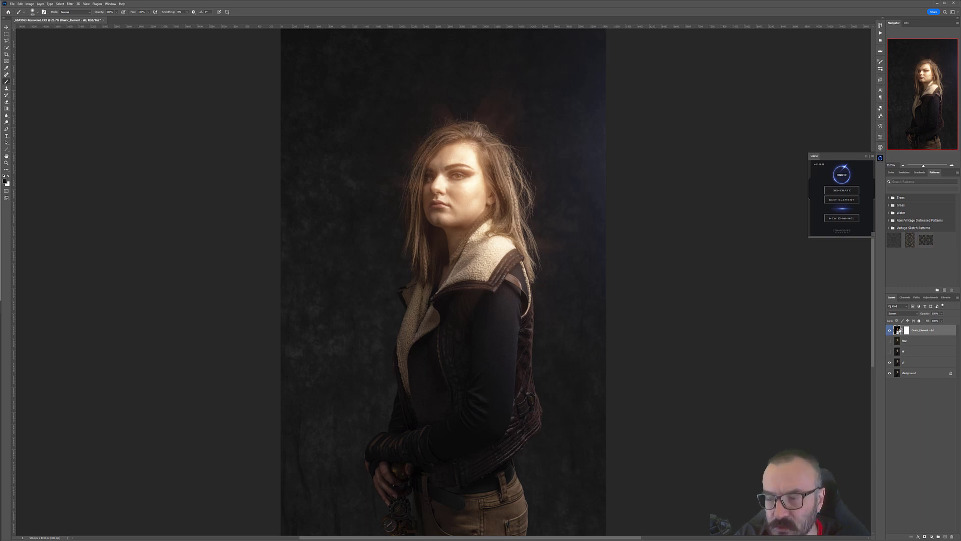
Step: Hide the glow element, toggle the film layer's visibility, and select and show the upper background copy
click(890, 331)
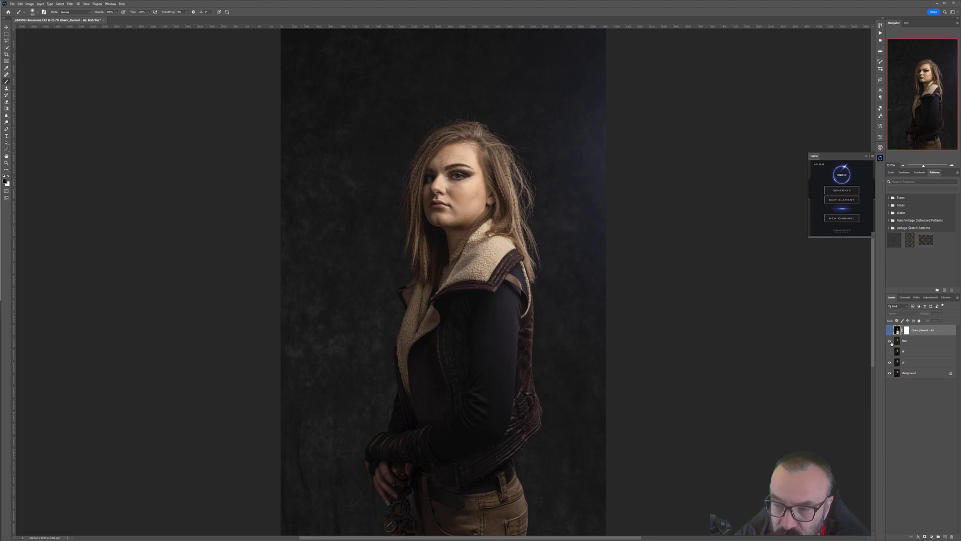
click(890, 342)
click(890, 363)
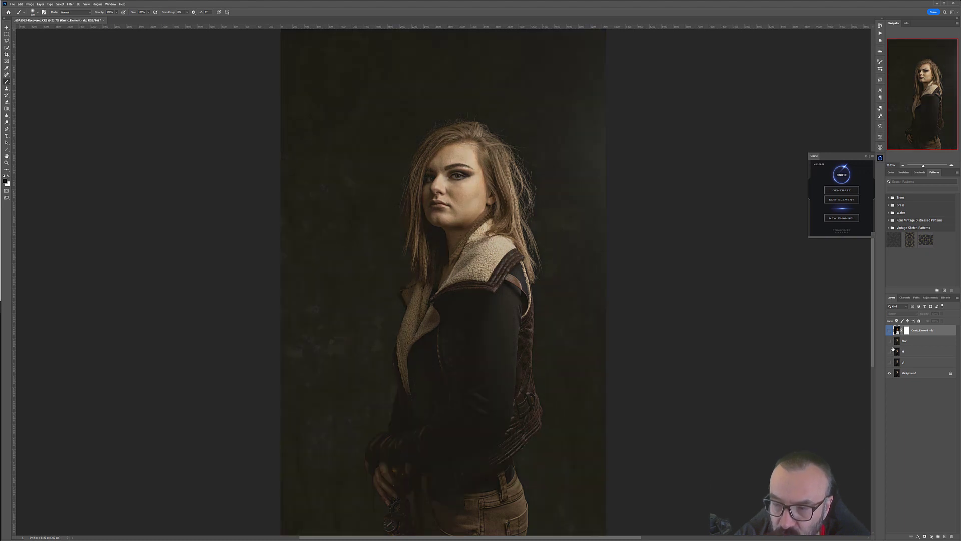
click(890, 341)
click(906, 352)
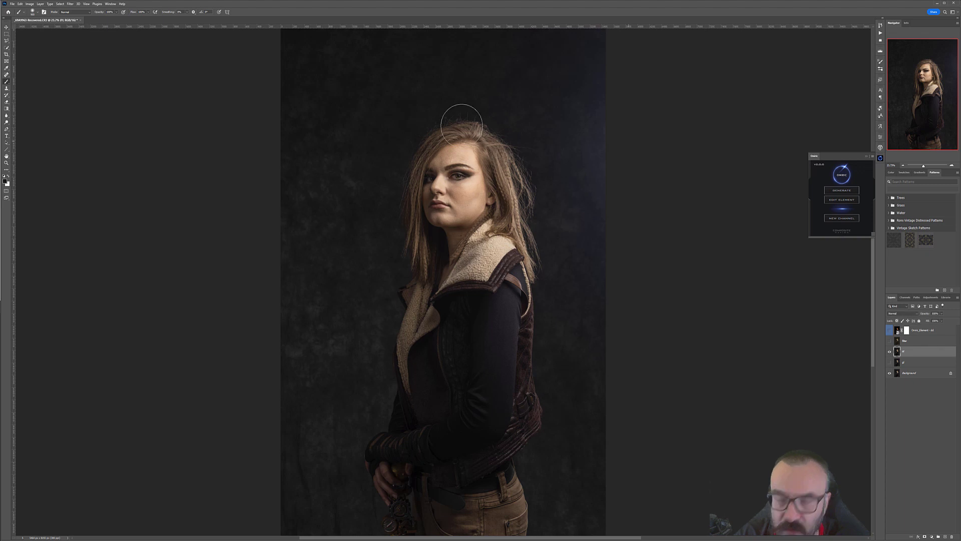
click(73, 3)
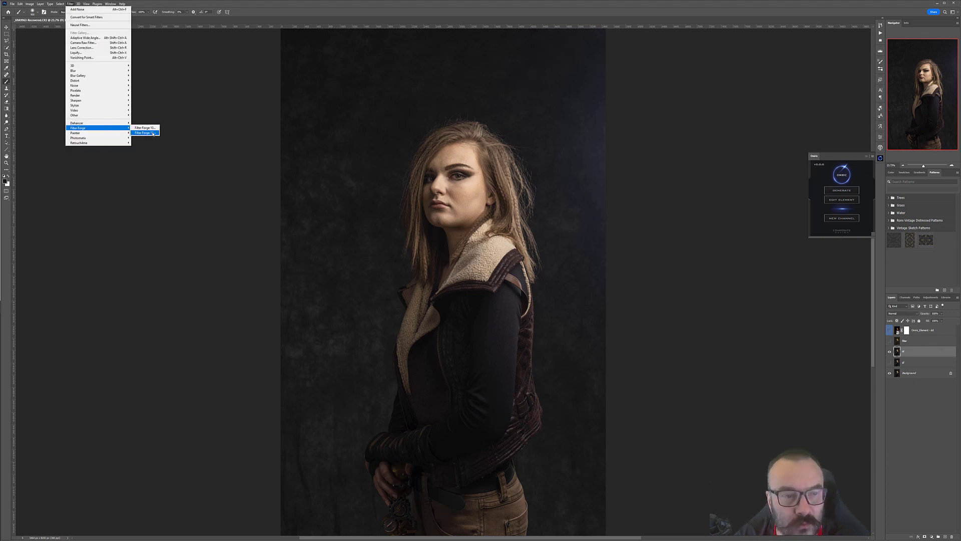
click(145, 133)
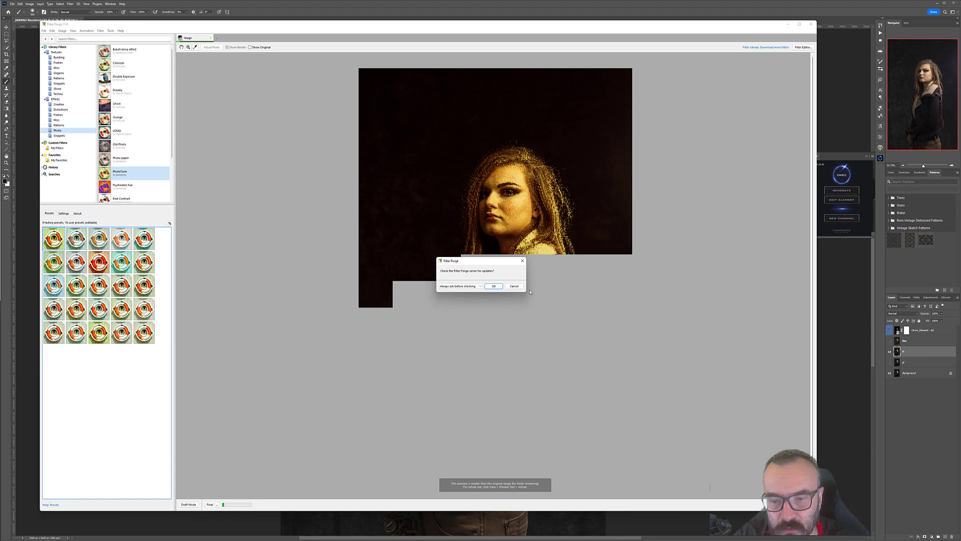
click(514, 286)
click(99, 309)
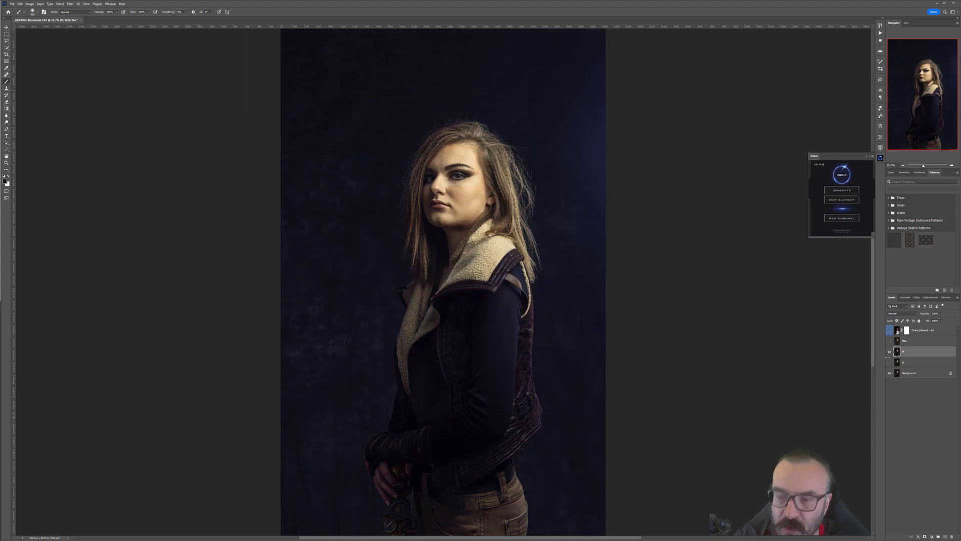
Step: Hide the upper copy, select the lower background copy, and convert it to a Smart Object
click(890, 352)
click(891, 363)
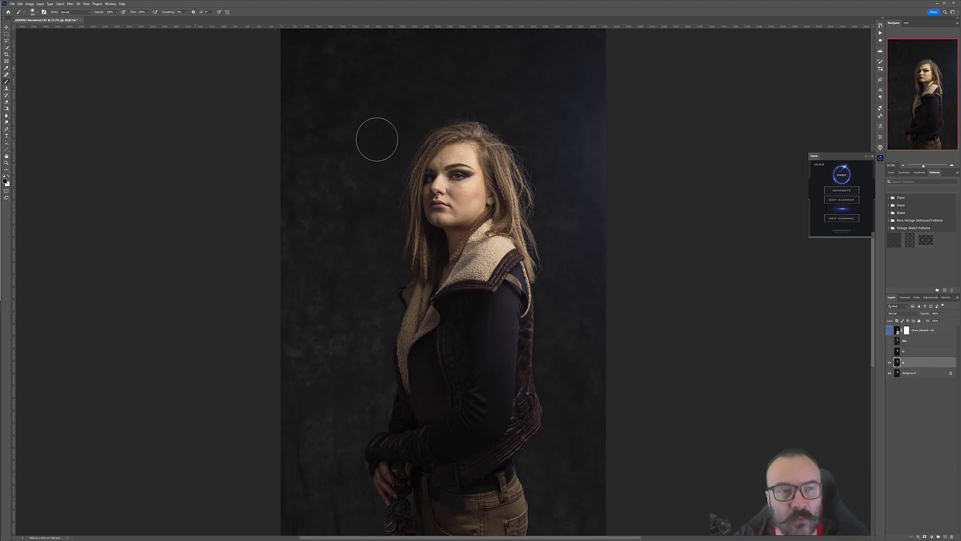
right_click(924, 361)
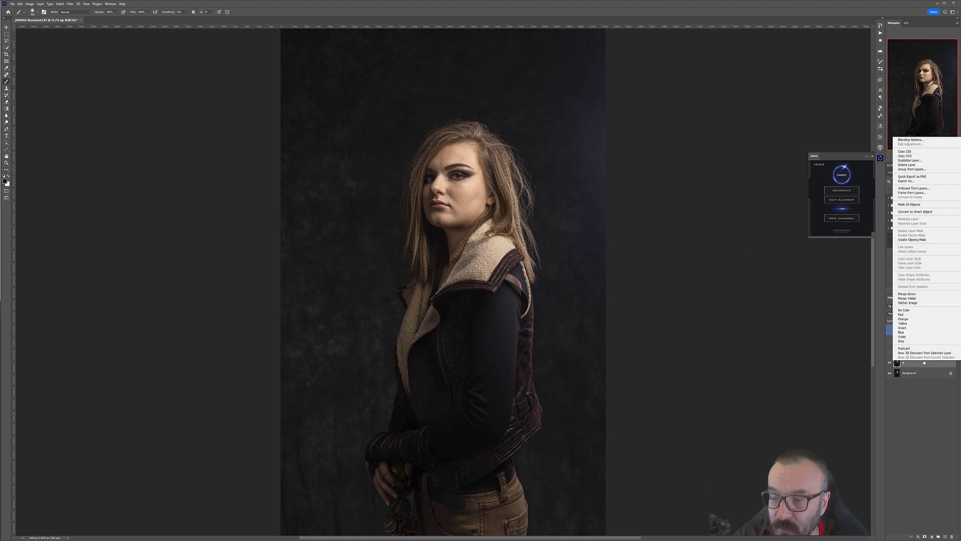
click(916, 211)
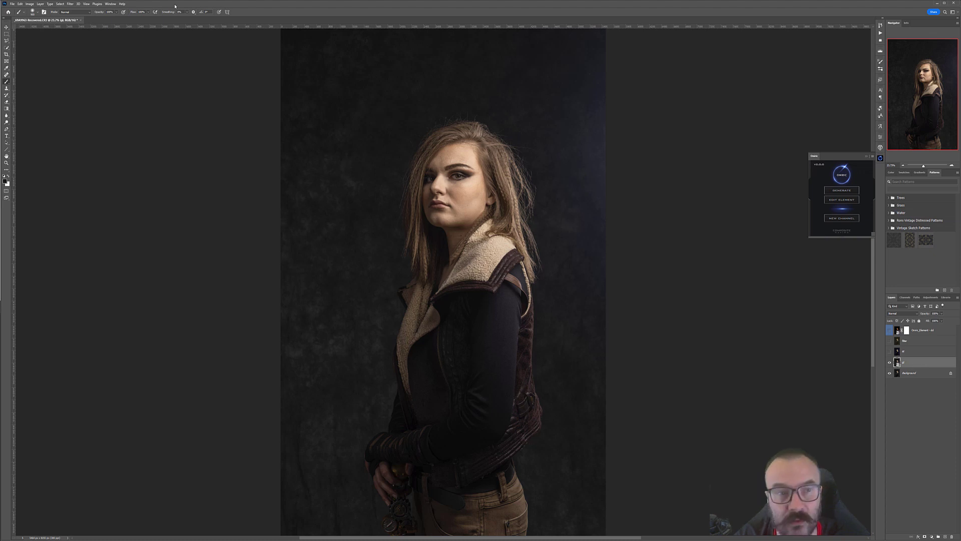
Step: Apply Dehancer Film to the lower copy using the AGFA Chrome RSX II 200 (Exp. 2006) profile
click(70, 4)
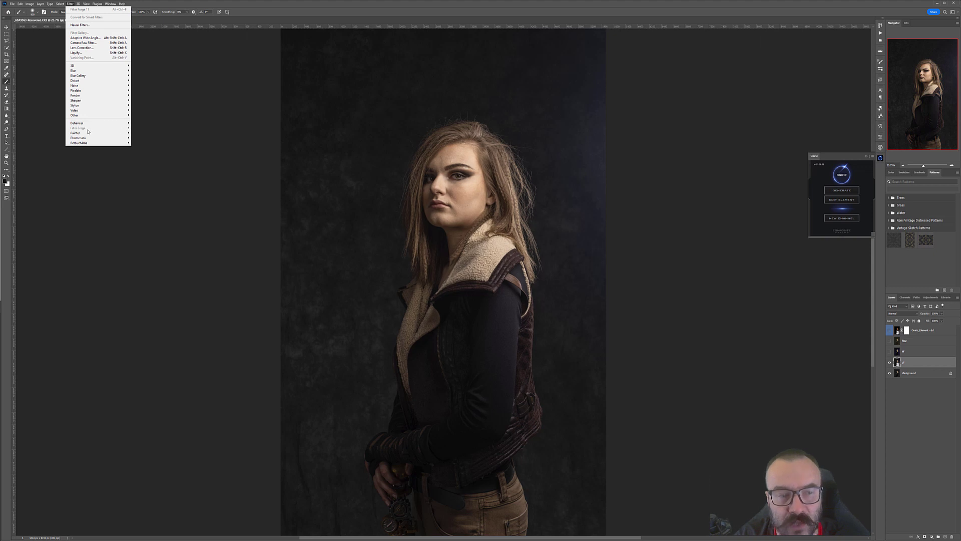
mouse_move(86, 124)
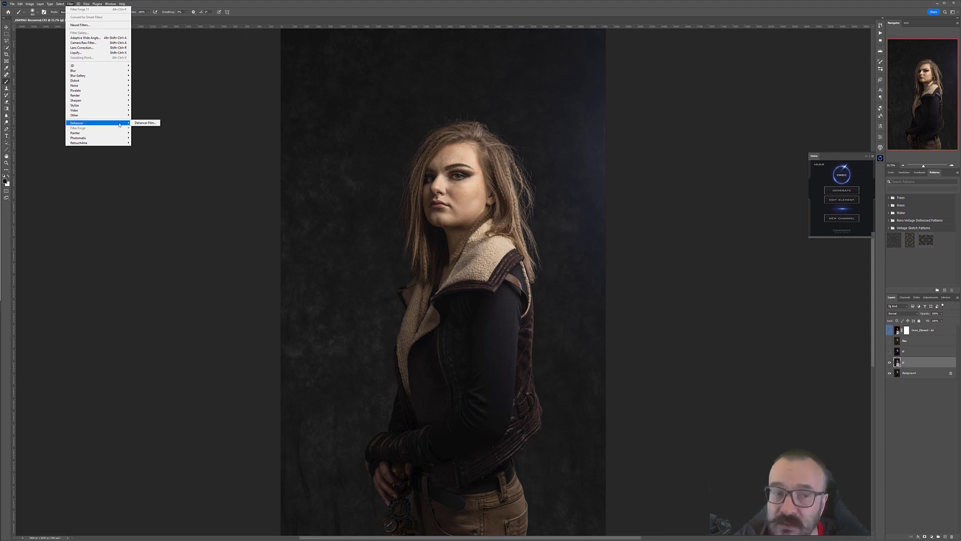
click(145, 122)
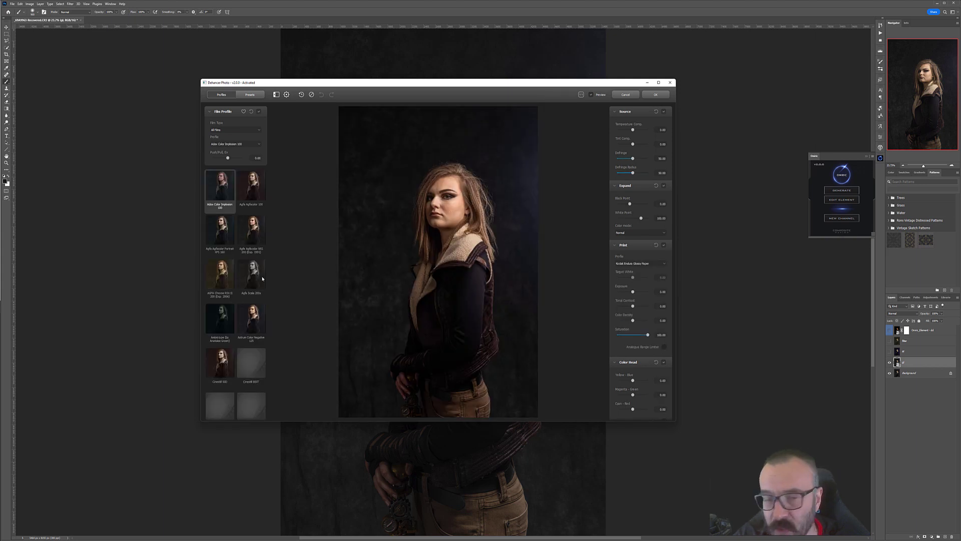
click(219, 282)
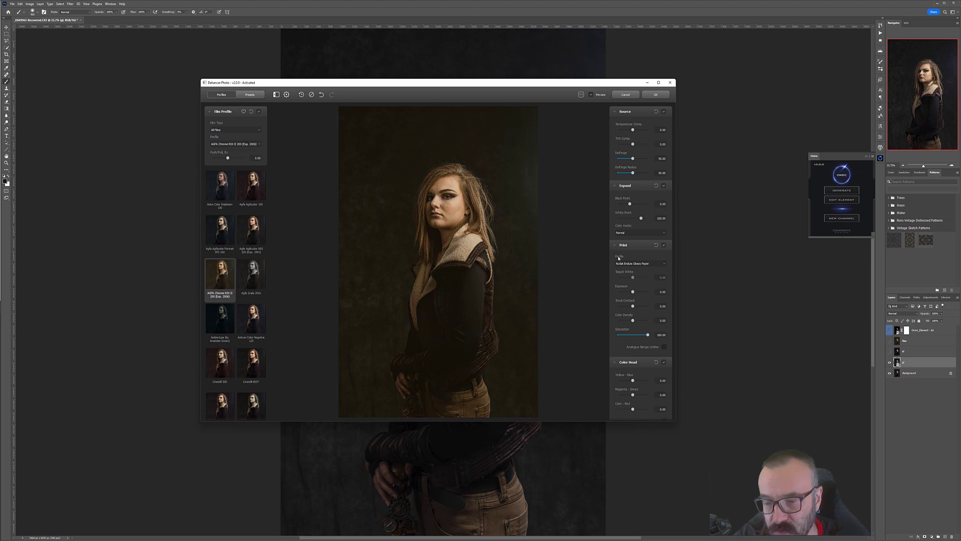
click(645, 94)
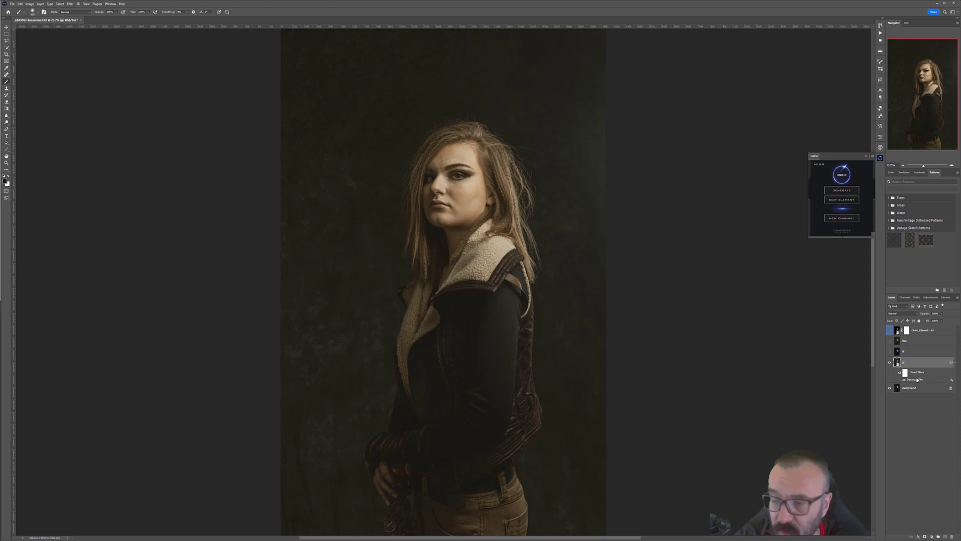
Step: Reopen the Dehancer Film smart filter and switch its profile to Cinestill 50D
double_click(917, 379)
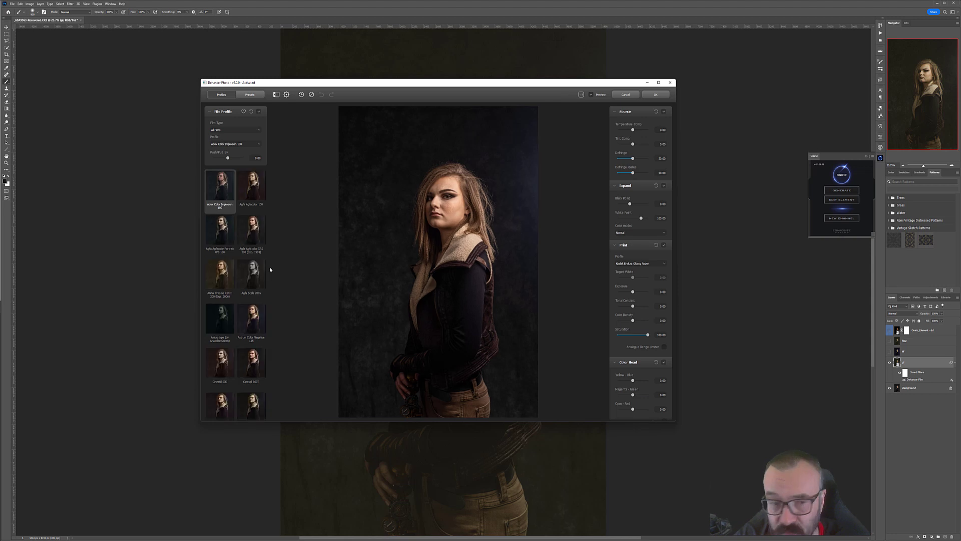
click(223, 368)
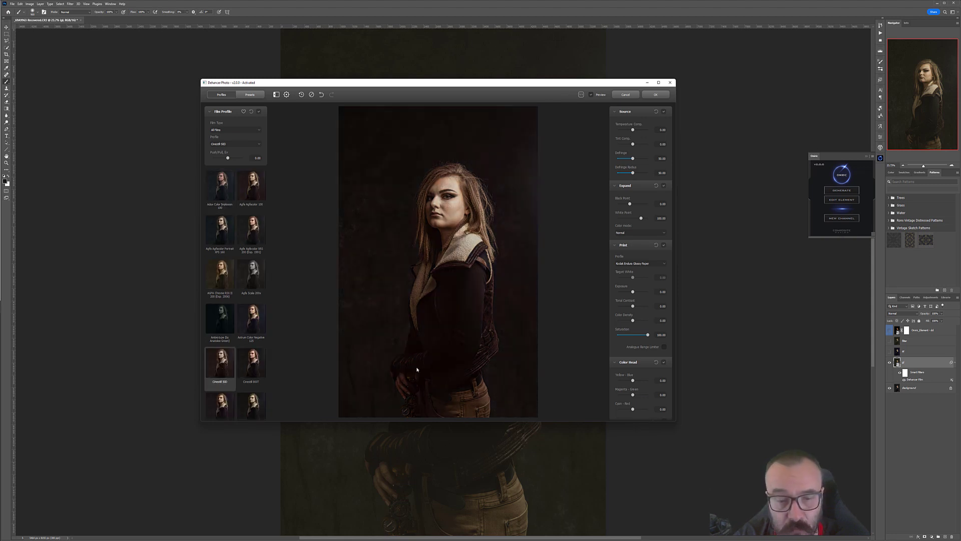
click(657, 94)
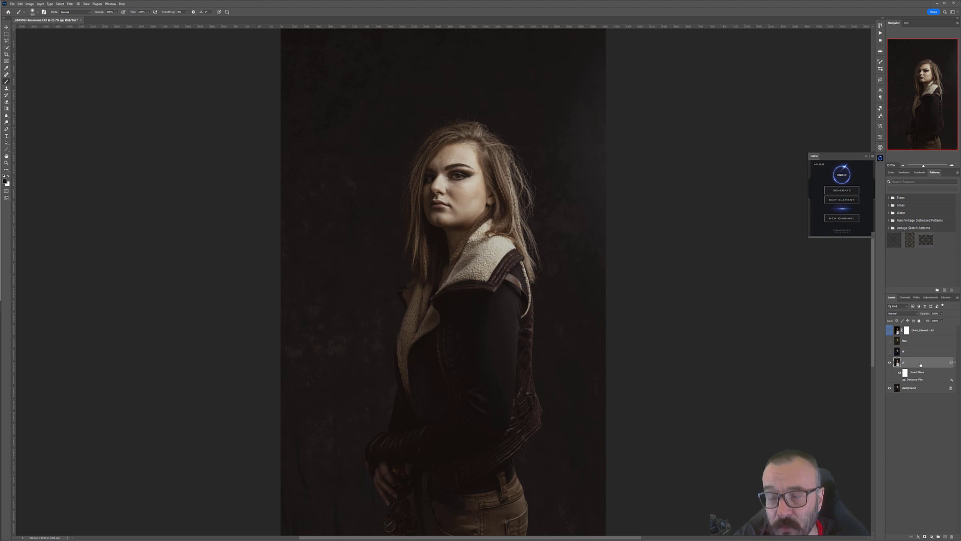
Step: Close the glow panel, then show the upper background copy and convert it to a Smart Object
click(881, 159)
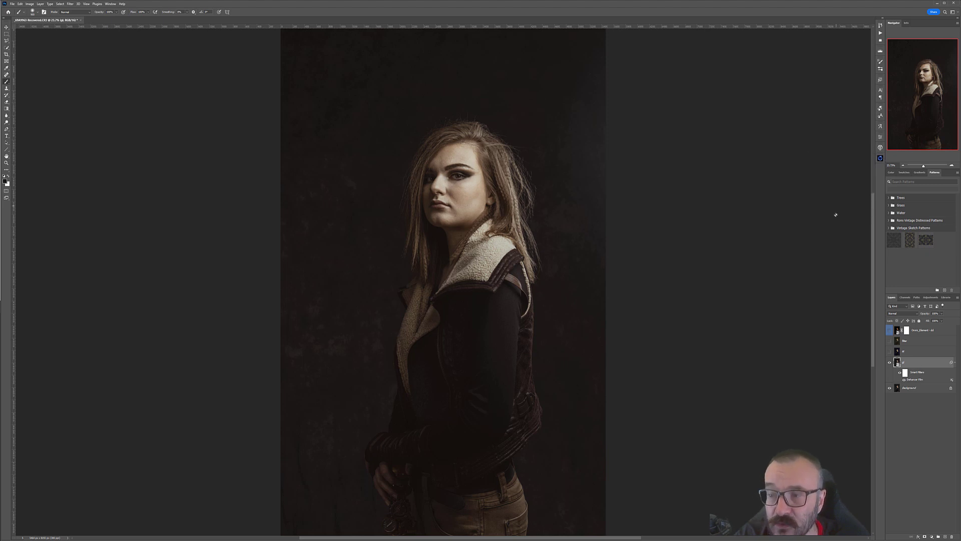
click(917, 353)
click(889, 351)
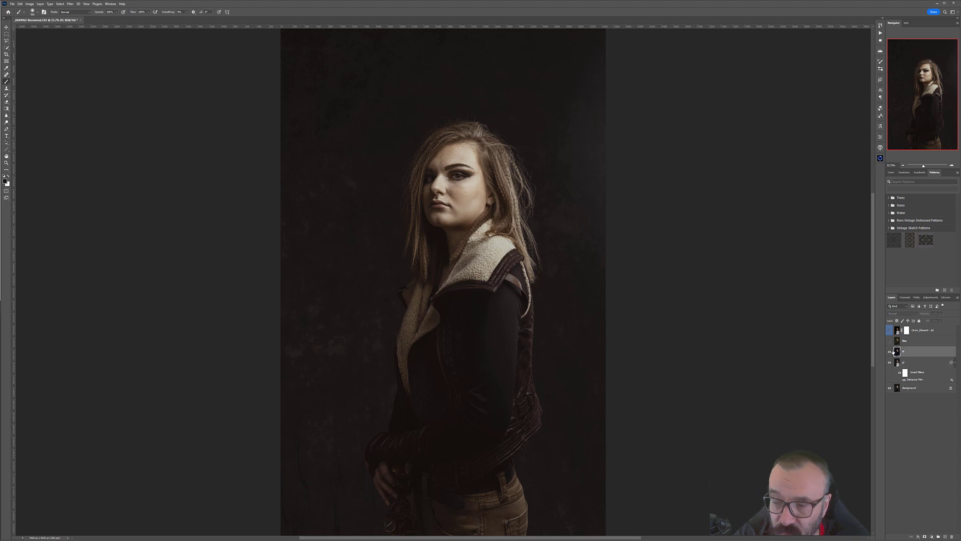
right_click(918, 352)
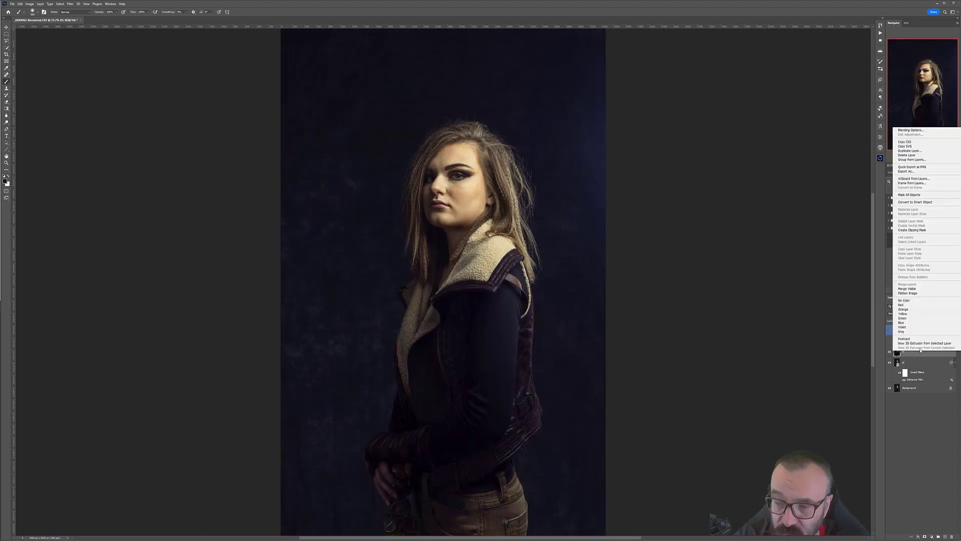
click(915, 202)
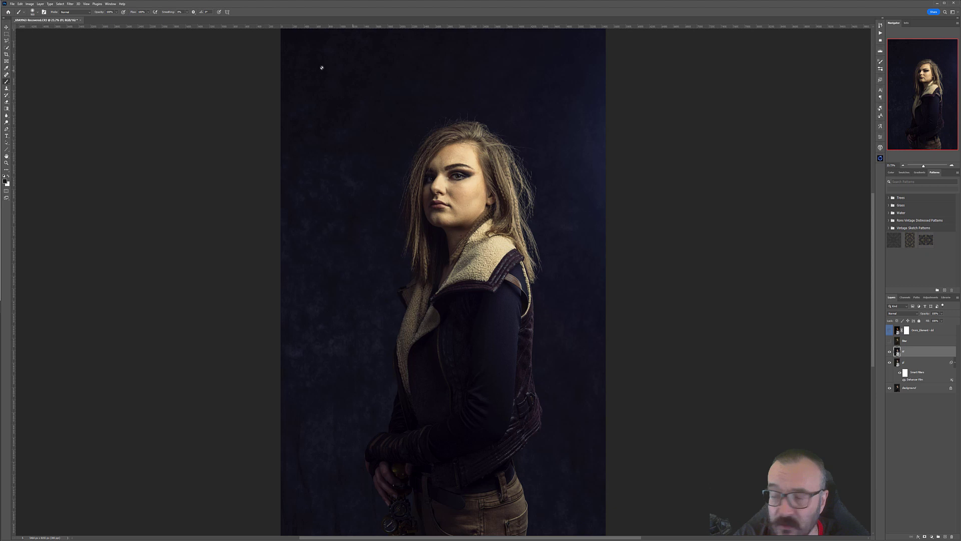
click(70, 3)
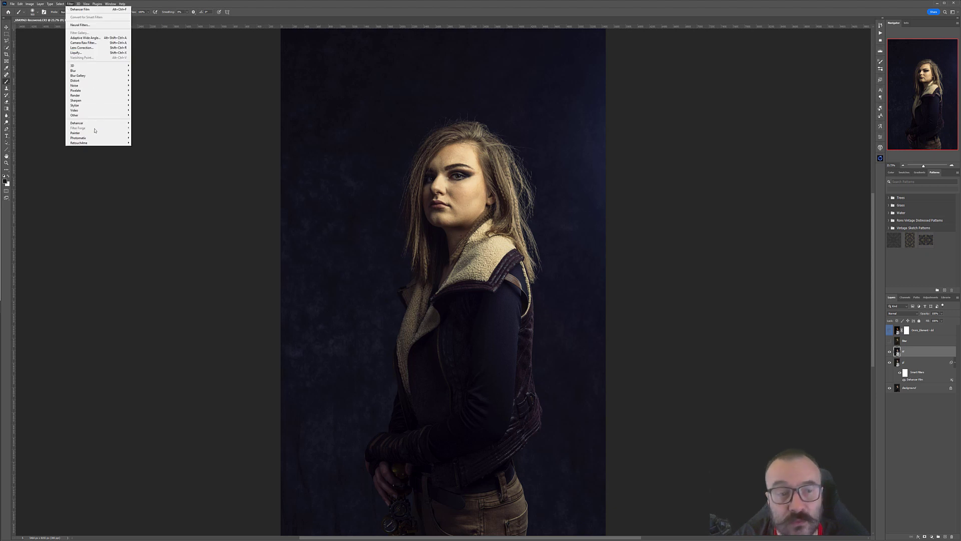
click(179, 138)
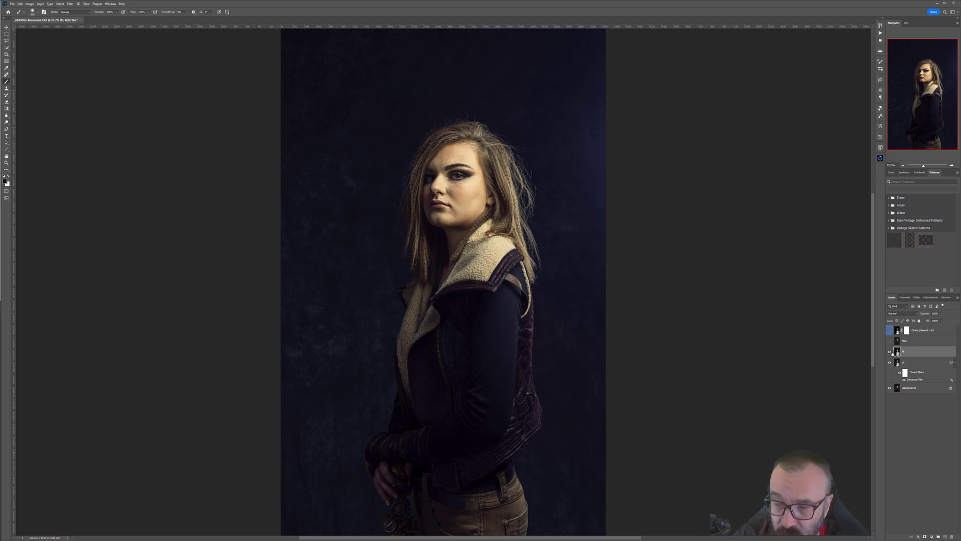
Step: Delete the glow element layer and both background copy layers
click(899, 372)
click(920, 368)
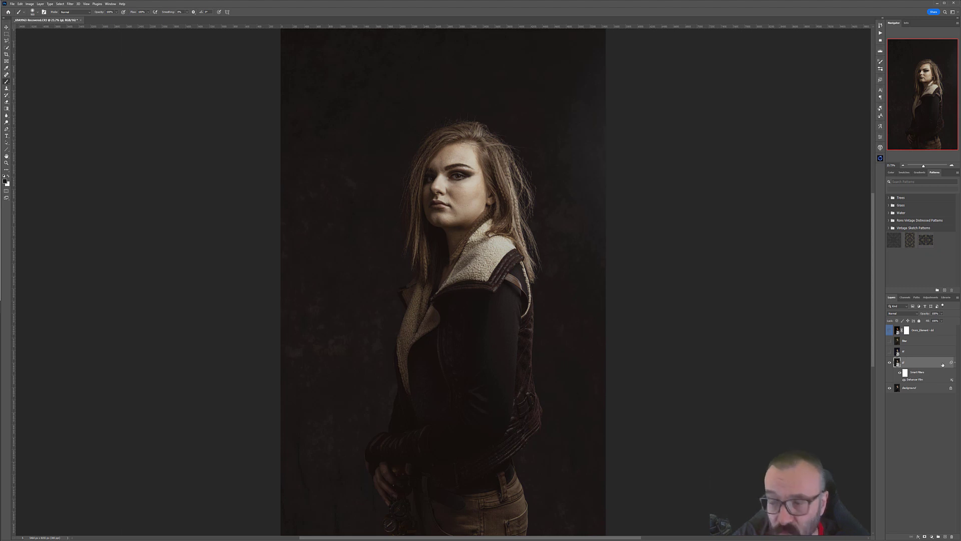
click(922, 331)
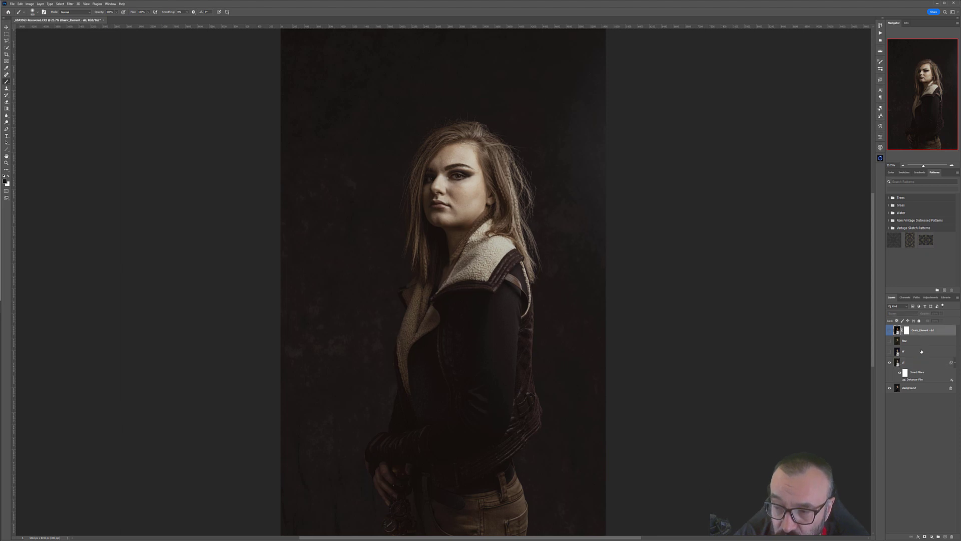
ctrl+click(922, 352)
ctrl+click(922, 364)
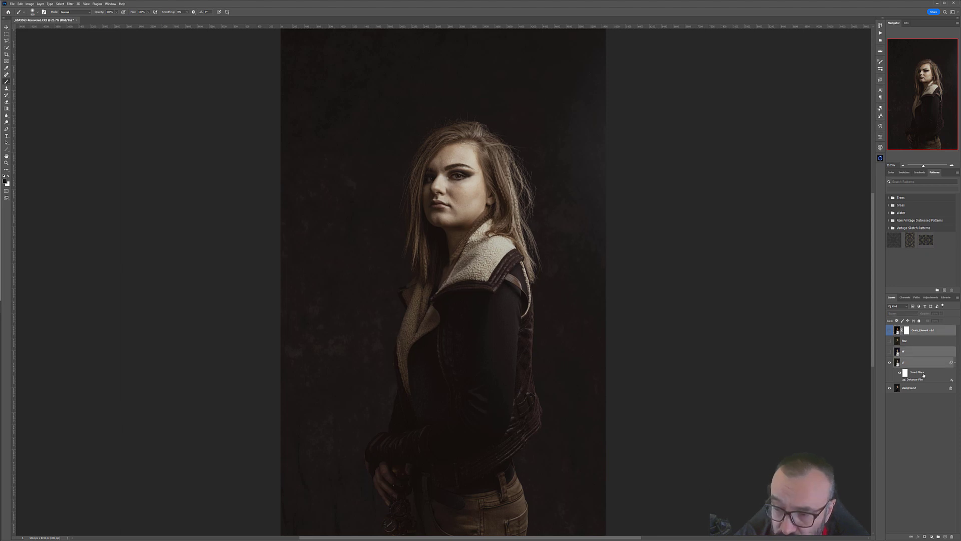
key(Delete)
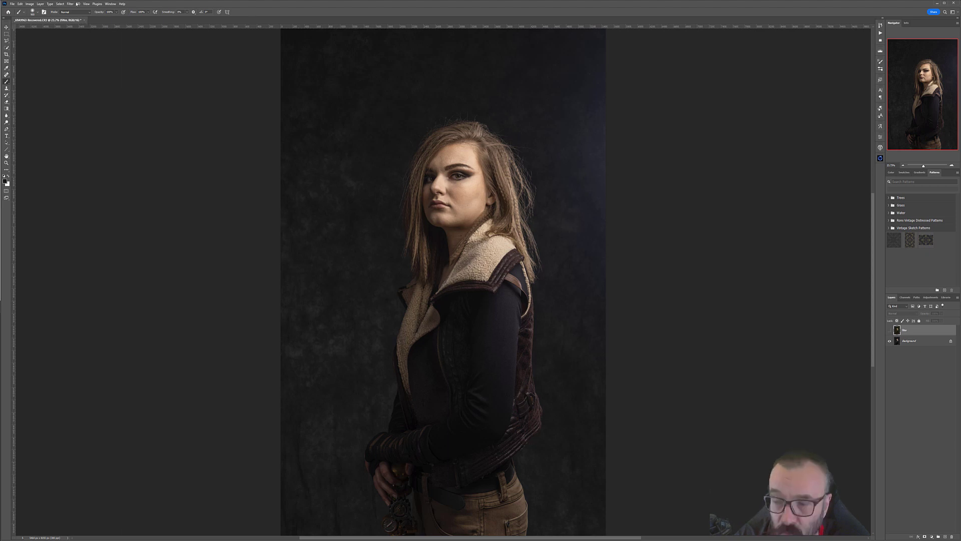
Step: Show the film layer and open Dehancer Film on it, choosing the Agfa Aplicolor 100 profile
click(891, 330)
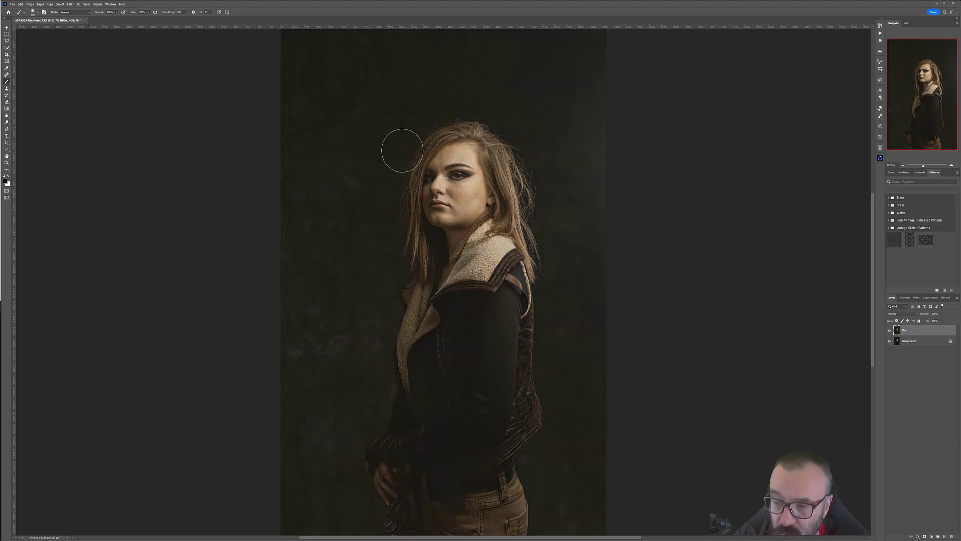
click(70, 4)
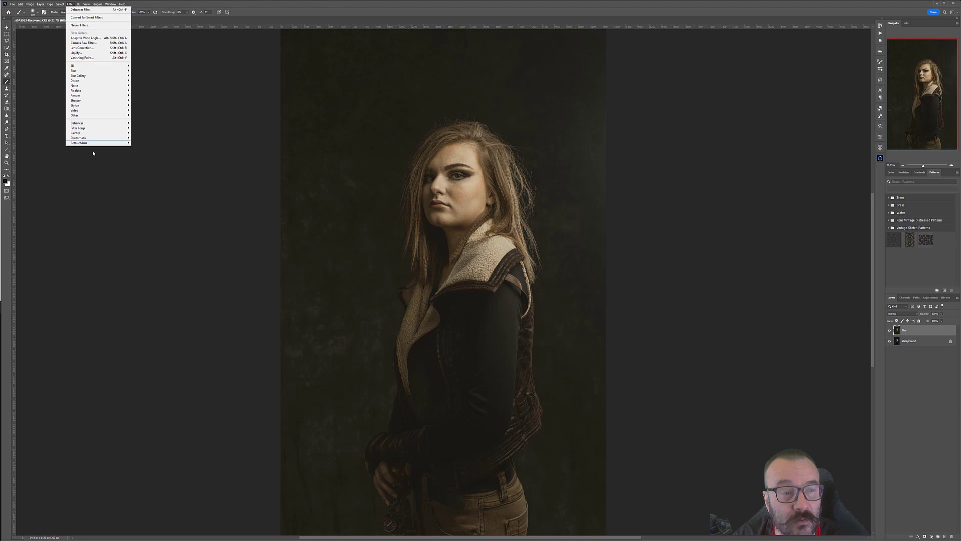
click(138, 123)
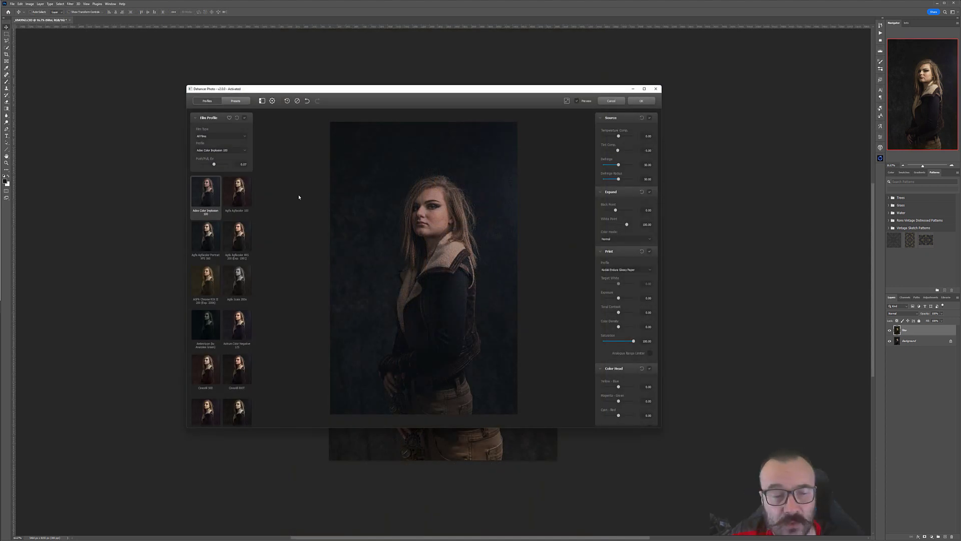
scroll(301, 197, up, 6)
scroll(281, 197, down, 2)
click(238, 196)
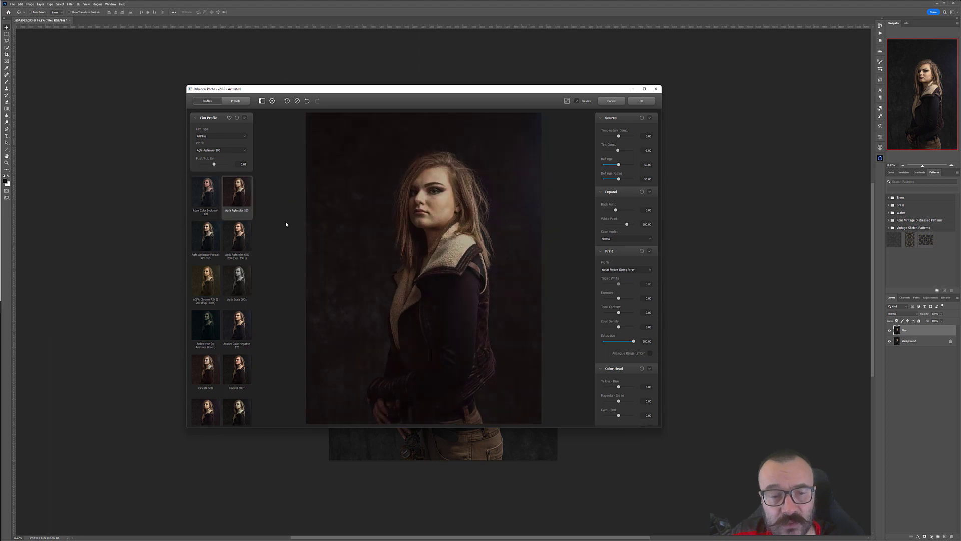